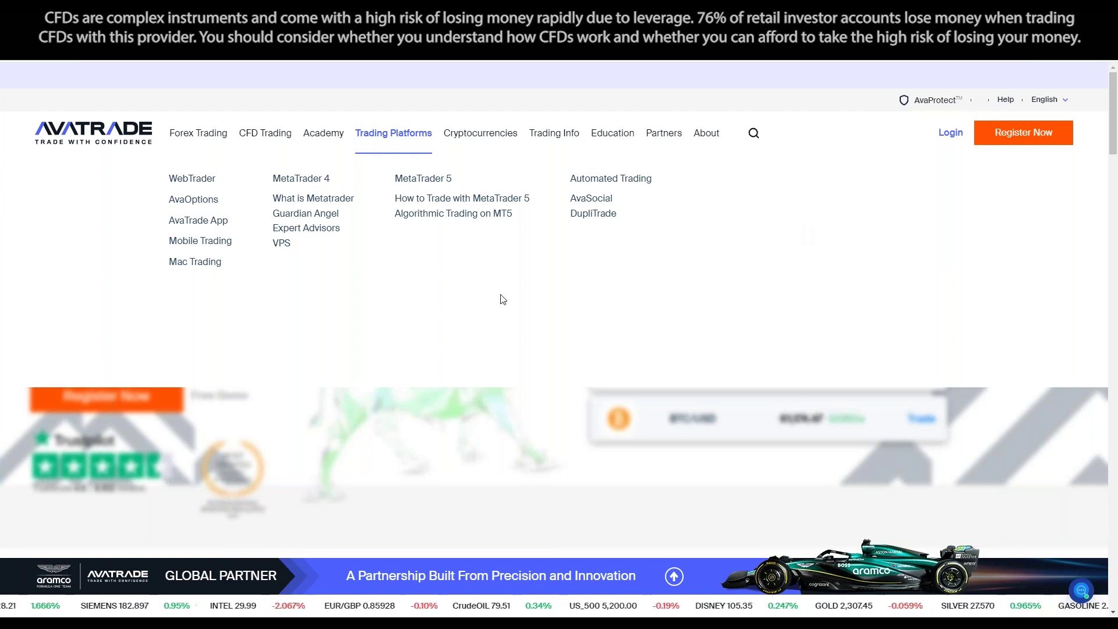
Browse the trading info and trading platforms offered on the site and open the AvaTrade App page
{"action": "mouse_move", "coordinate": [560, 135]}
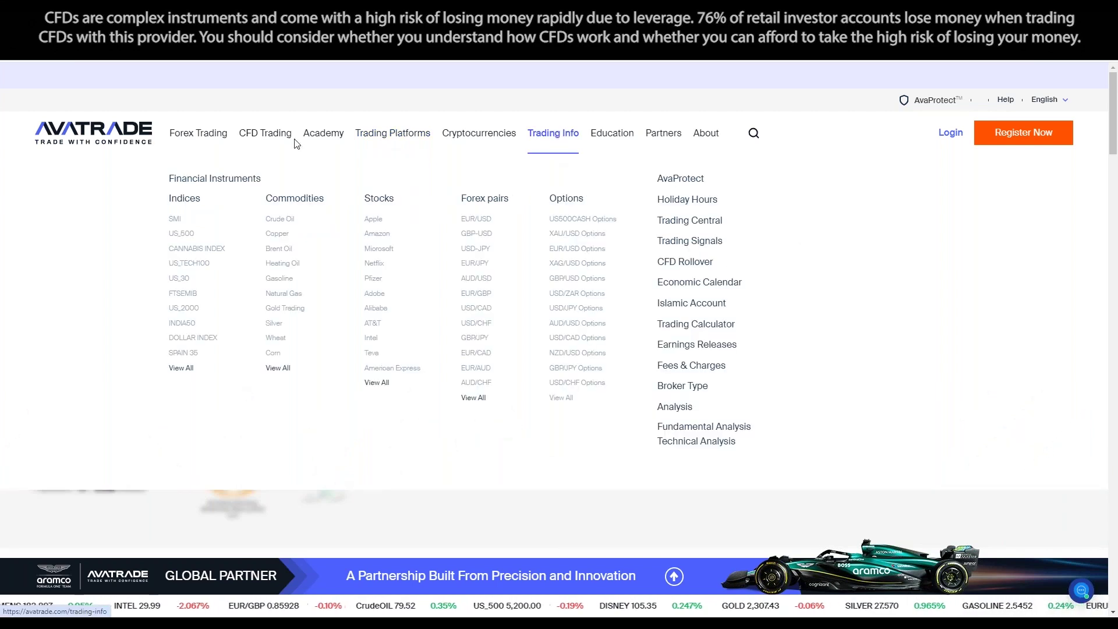
{"action": "mouse_move", "coordinate": [322, 145]}
{"action": "mouse_move", "coordinate": [376, 152]}
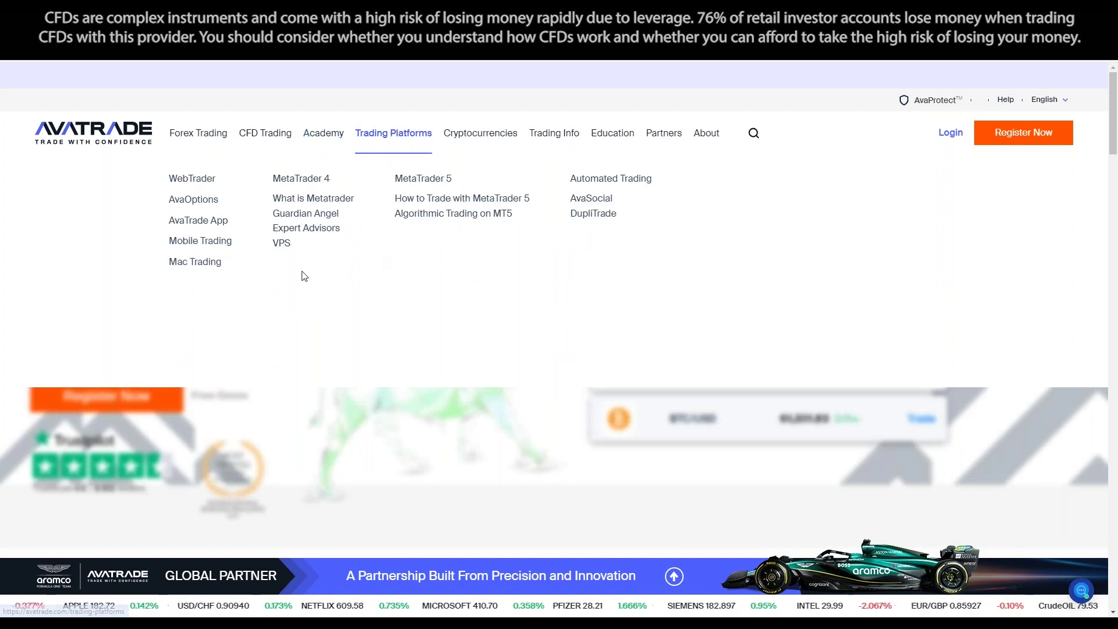
{"action": "left_click", "coordinate": [198, 224]}
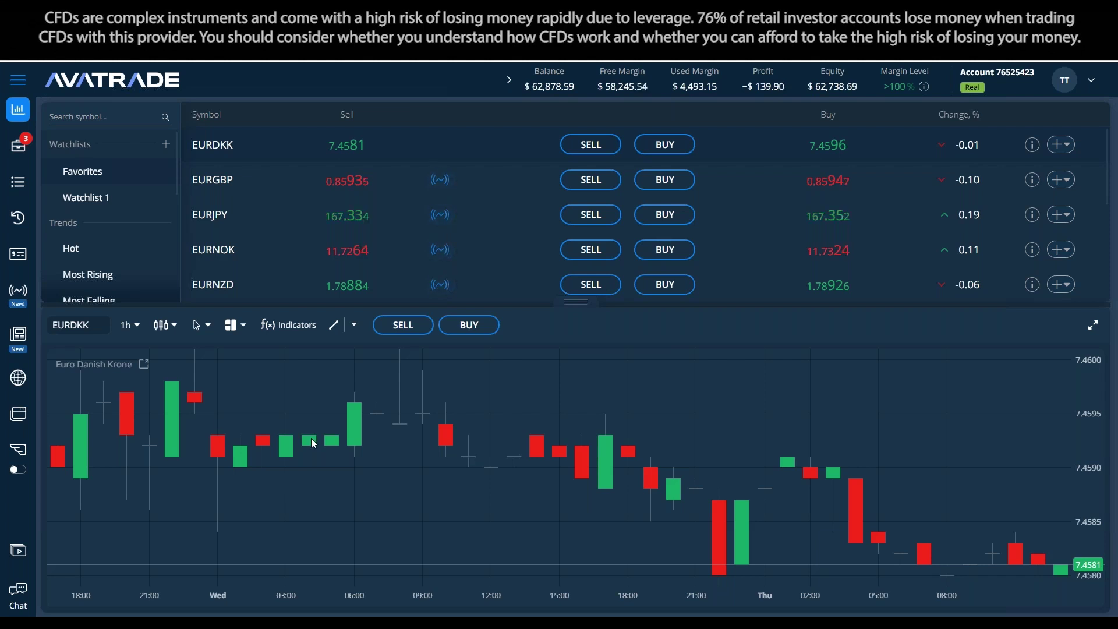
Open the Economic Calendar in the trading platform and show the events for 9 May 2024
{"action": "left_click", "coordinate": [20, 378]}
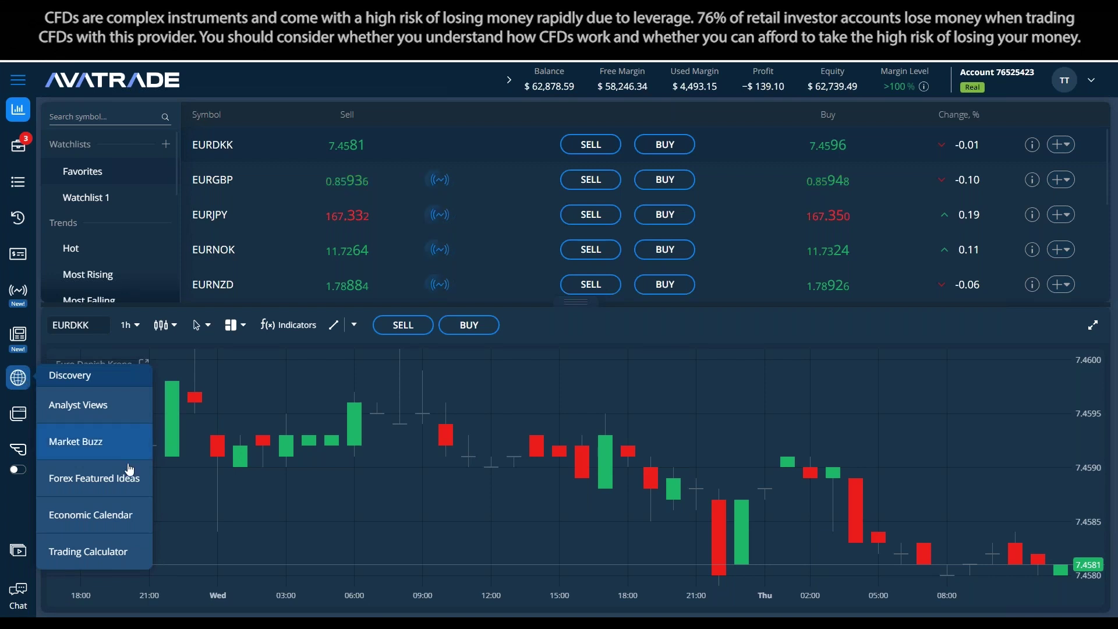
{"action": "left_click", "coordinate": [116, 518]}
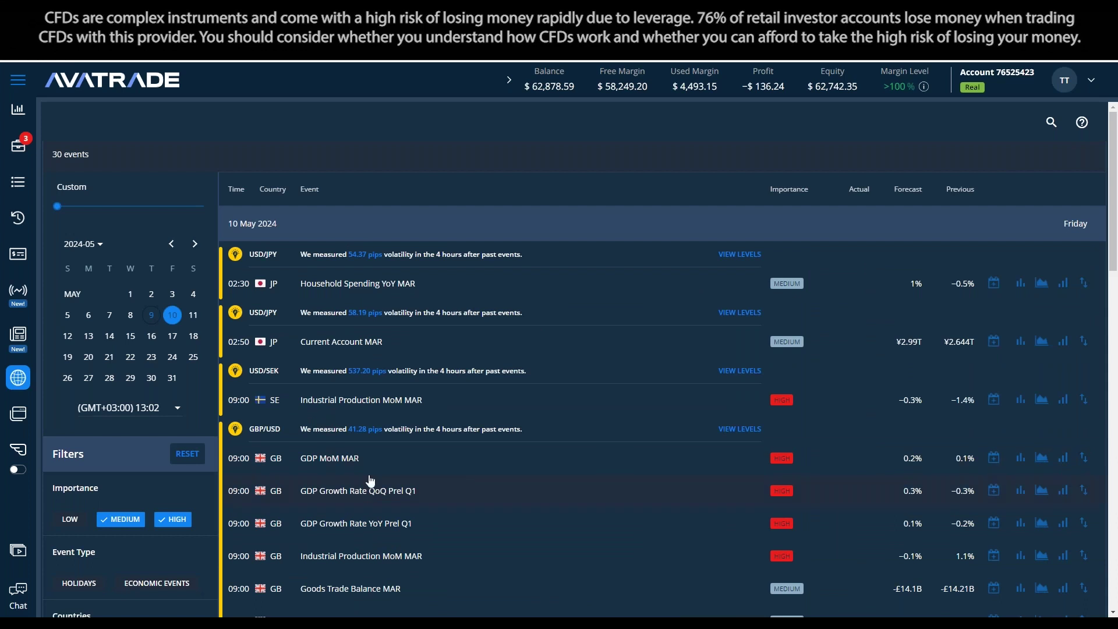
{"action": "left_click", "coordinate": [156, 321]}
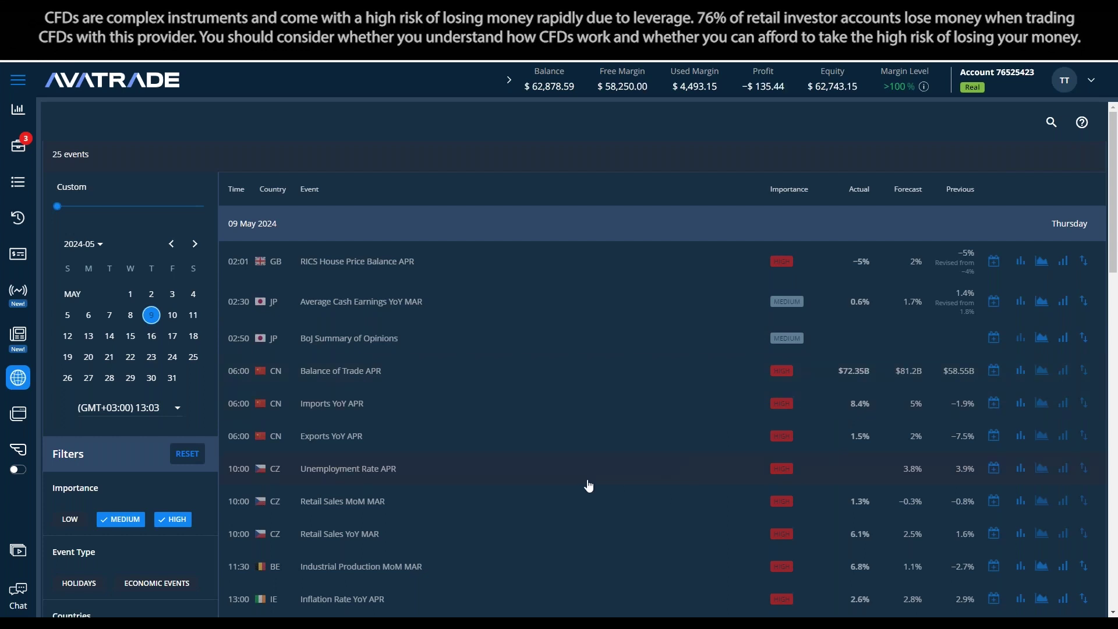
Open the historical volatility chart for the 14:00 BoE Interest Rate Decision event
{"action": "scroll", "coordinate": [618, 494], "scroll_direction": "down", "scroll_amount": 2}
{"action": "scroll", "coordinate": [618, 494], "scroll_direction": "down", "scroll_amount": 2}
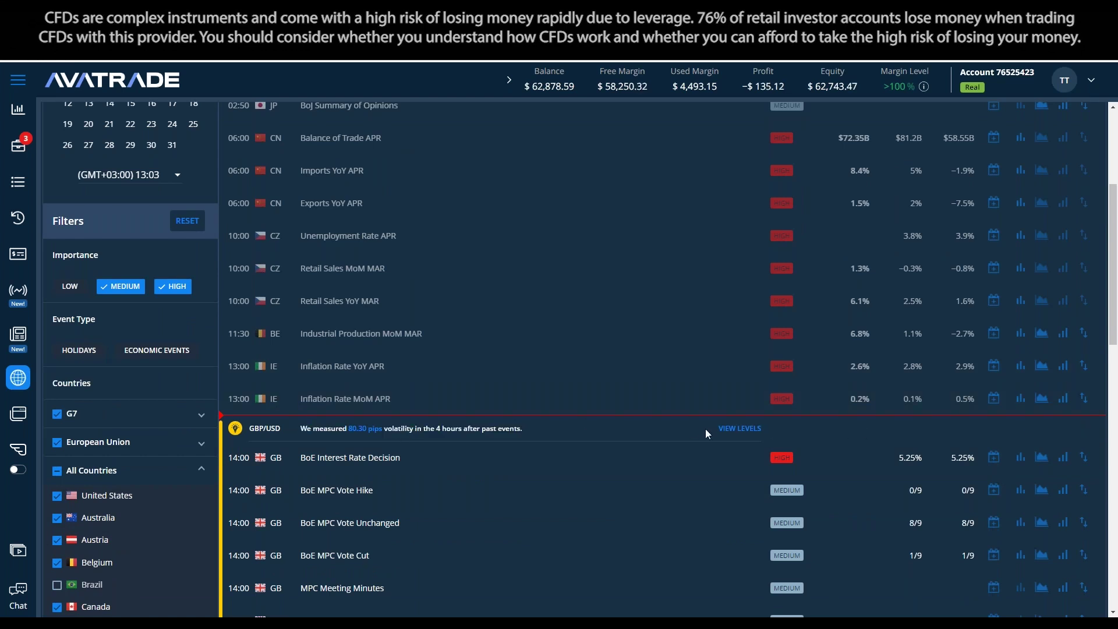
{"action": "scroll", "coordinate": [706, 431], "scroll_direction": "down", "scroll_amount": 1}
{"action": "scroll", "coordinate": [728, 440], "scroll_direction": "down", "scroll_amount": 1}
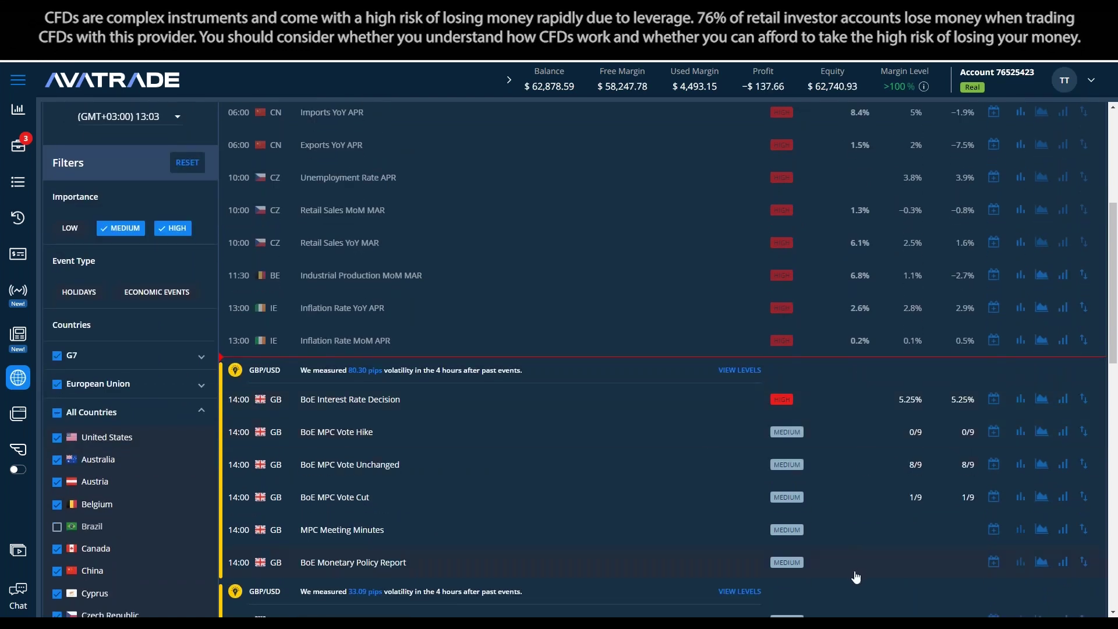
{"action": "scroll", "coordinate": [851, 568], "scroll_direction": "down", "scroll_amount": 2}
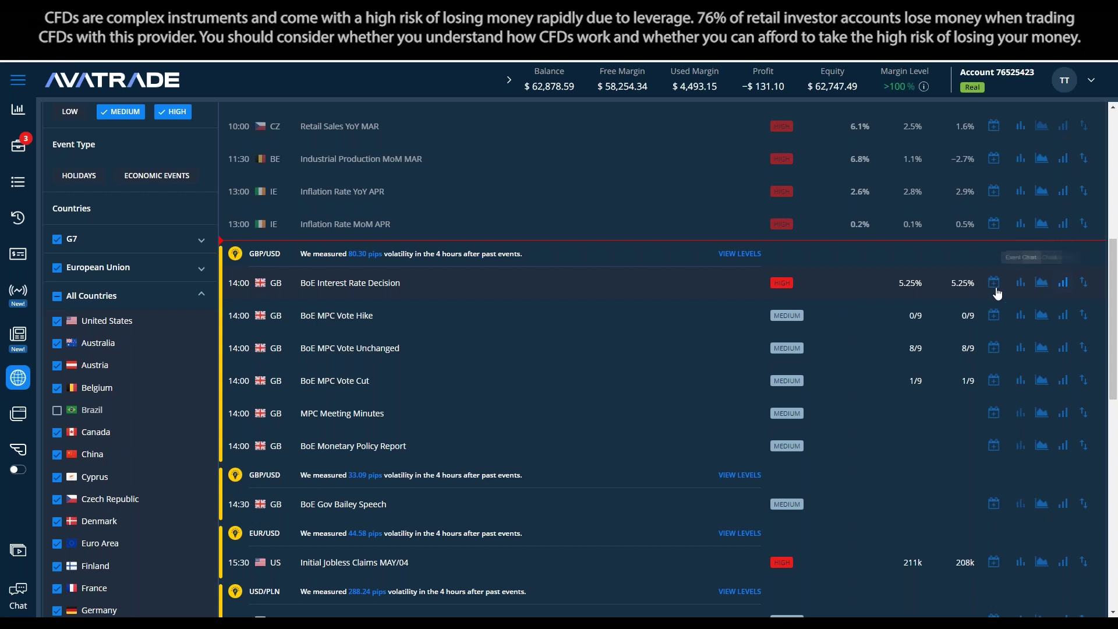
{"action": "left_click", "coordinate": [1063, 286]}
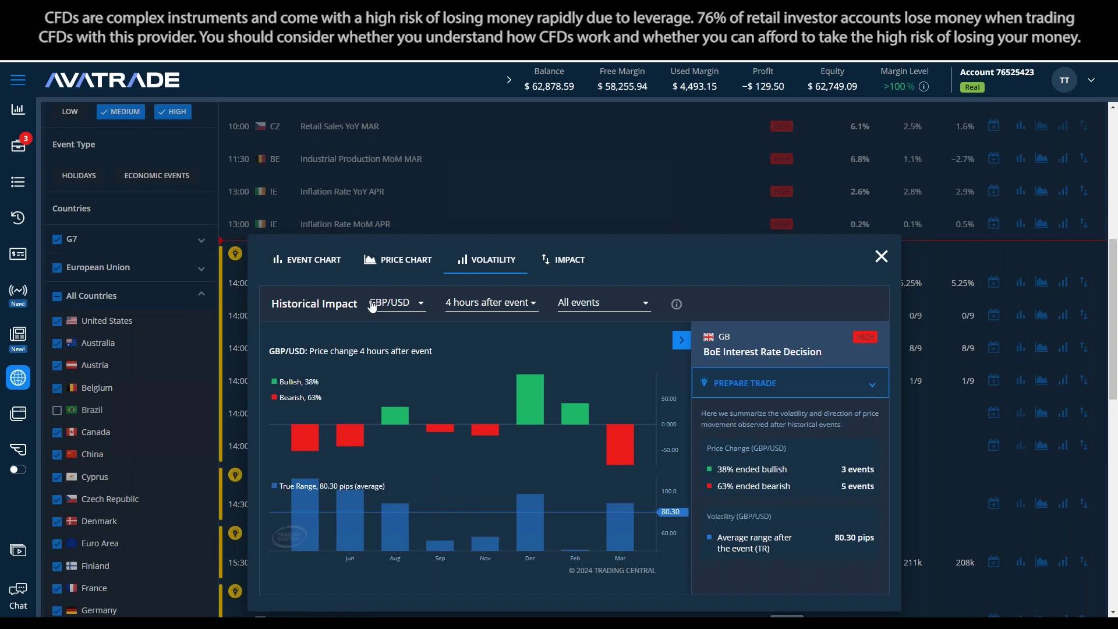
Review the available currency pairs and post-event time frames, keeping GBP/USD and 4 hours after event
{"action": "left_click", "coordinate": [424, 304]}
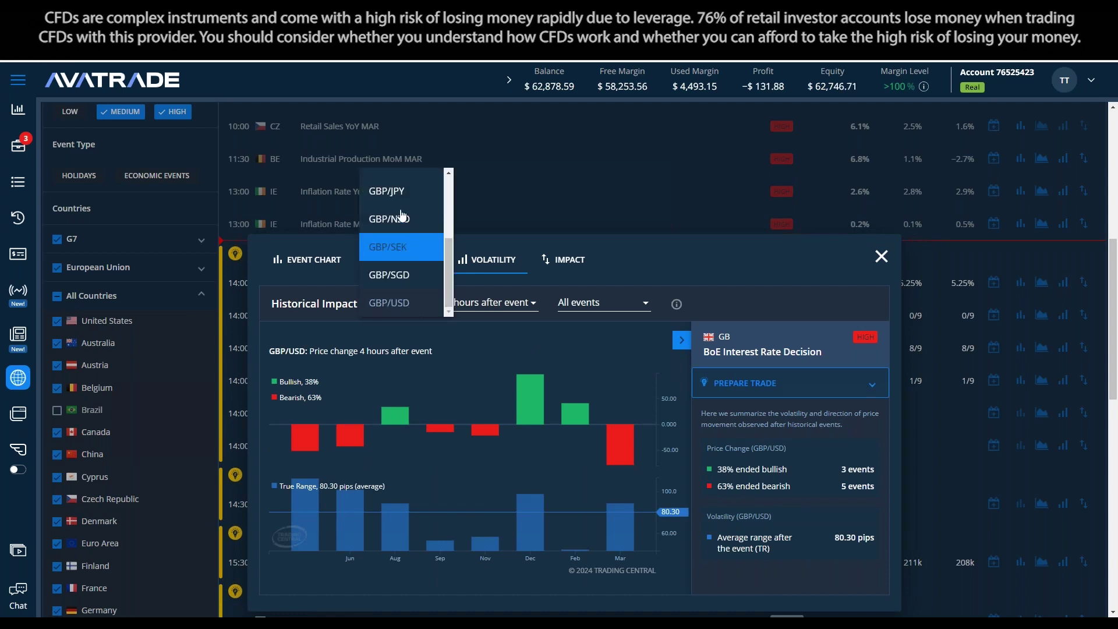
{"action": "left_click", "coordinate": [404, 304]}
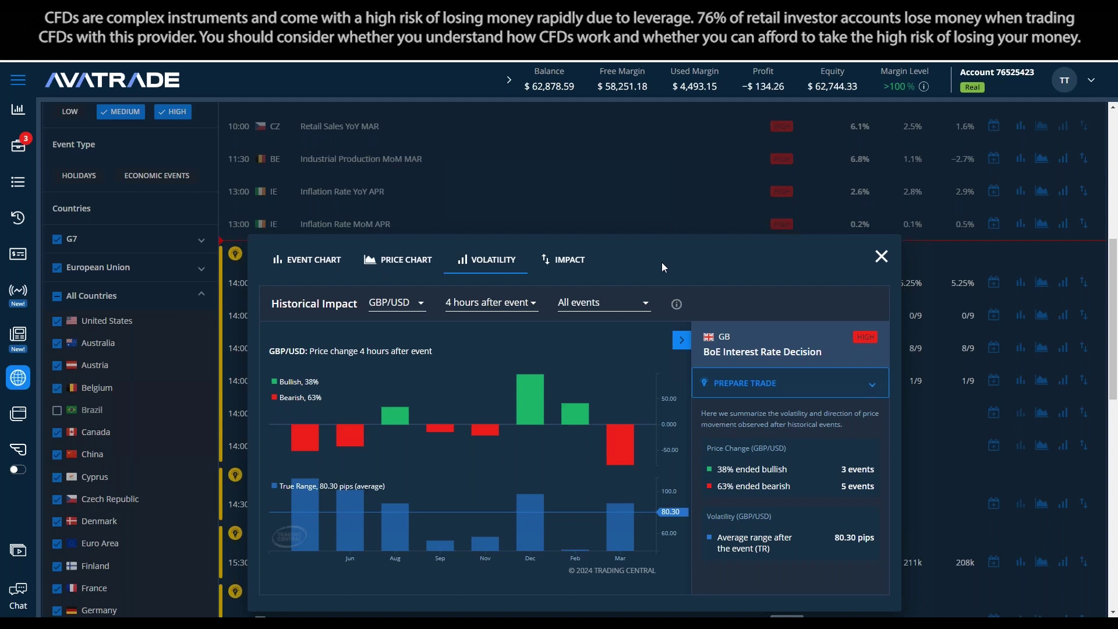
{"action": "left_click", "coordinate": [495, 312]}
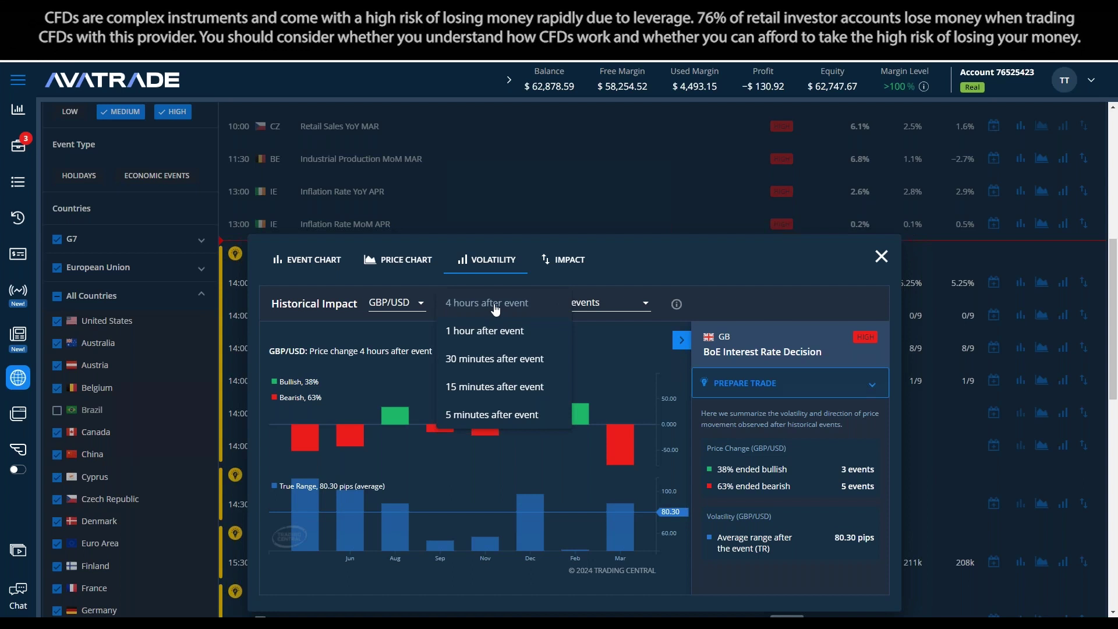
{"action": "left_click", "coordinate": [498, 304]}
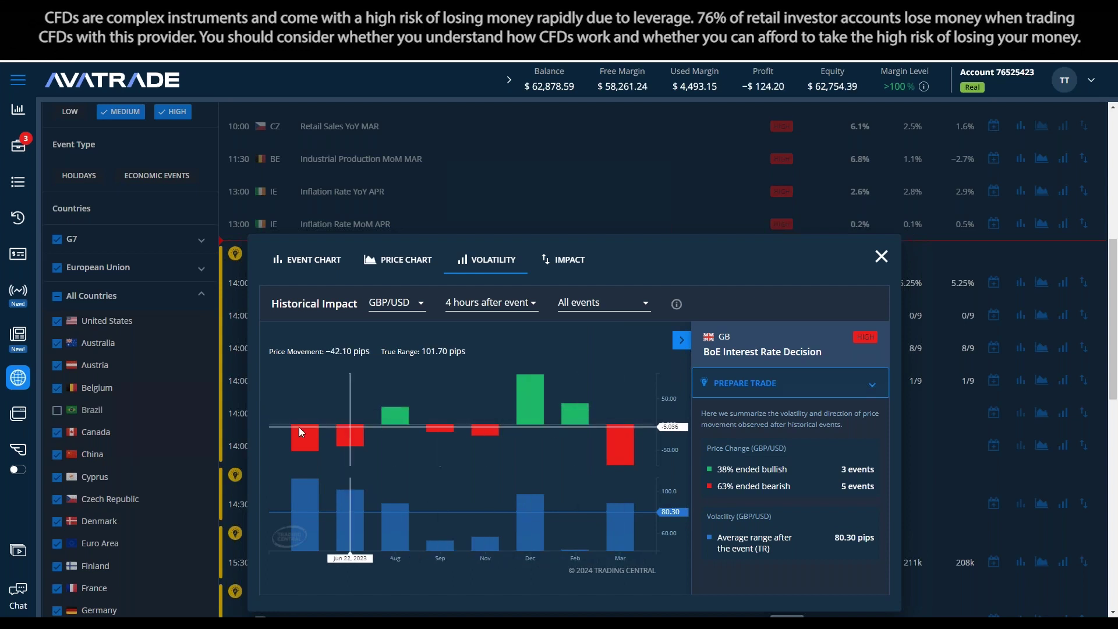
Filter the BoE Interest Rate Decision history by actual matched forecast and by actual below forecast
{"action": "left_click", "coordinate": [580, 310]}
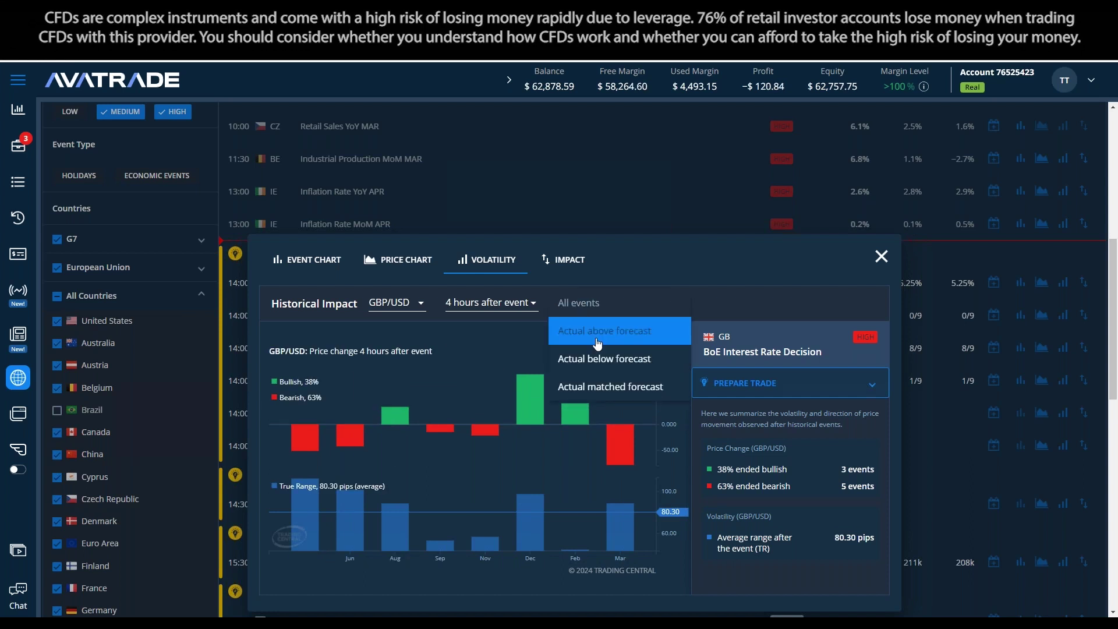
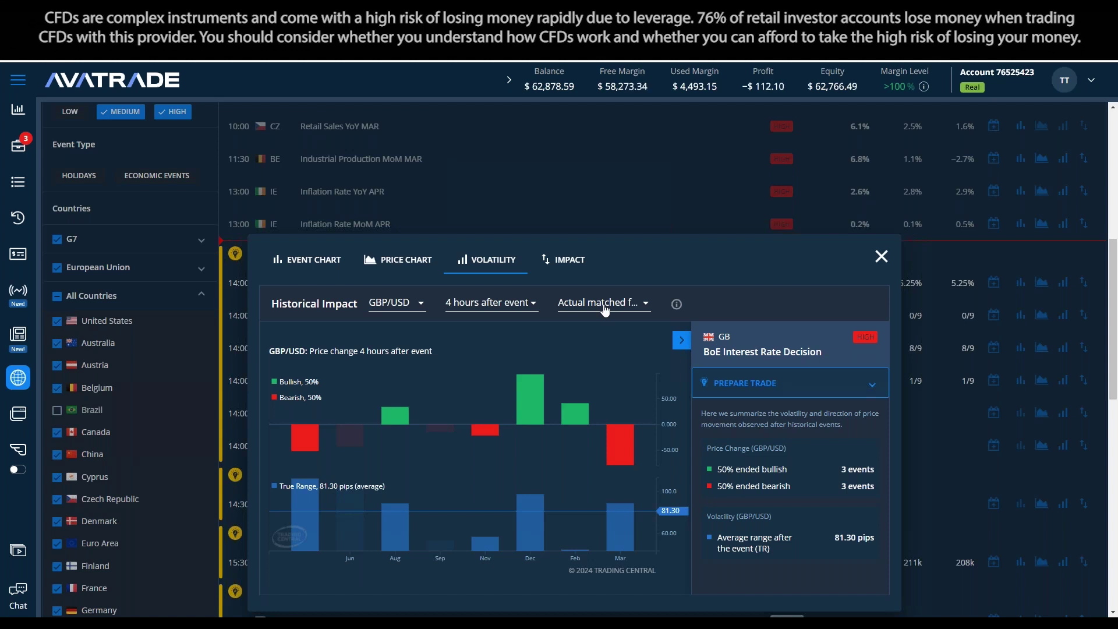
{"action": "left_click", "coordinate": [605, 310]}
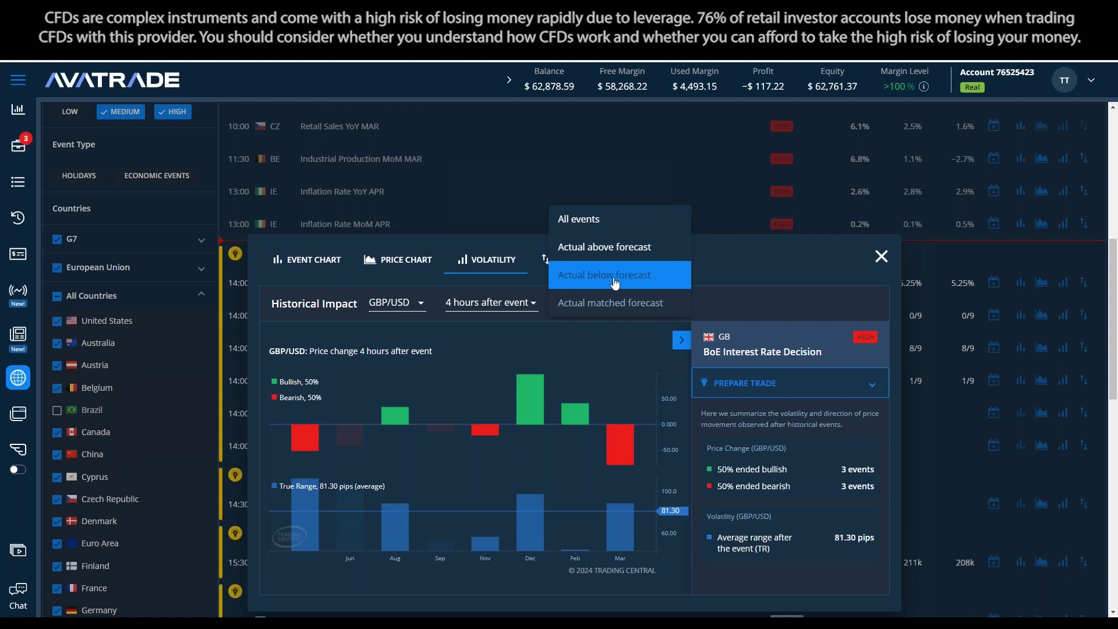
{"action": "left_click", "coordinate": [616, 284]}
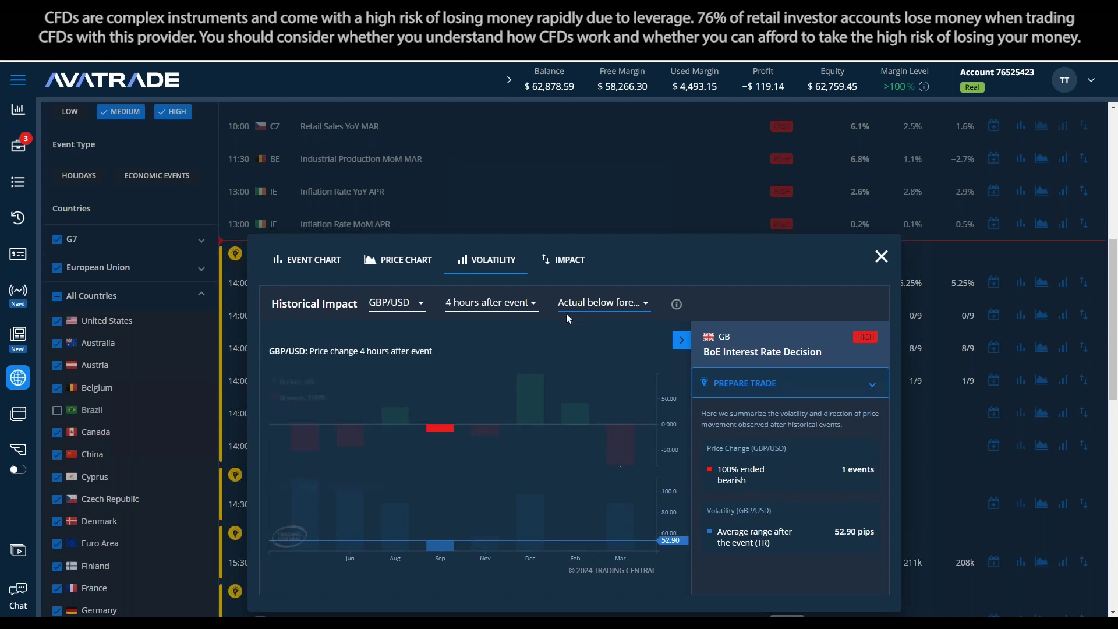
Filter the BoE Interest Rate Decision history by actual above forecast and close the volatility chart
{"action": "left_click", "coordinate": [593, 304]}
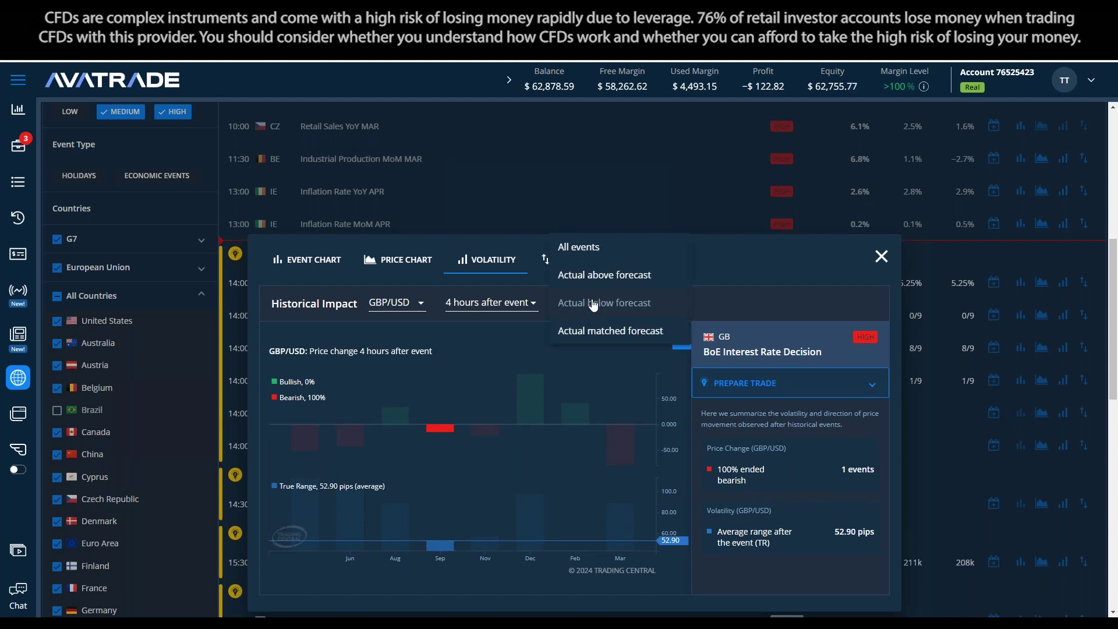
{"action": "left_click", "coordinate": [600, 275]}
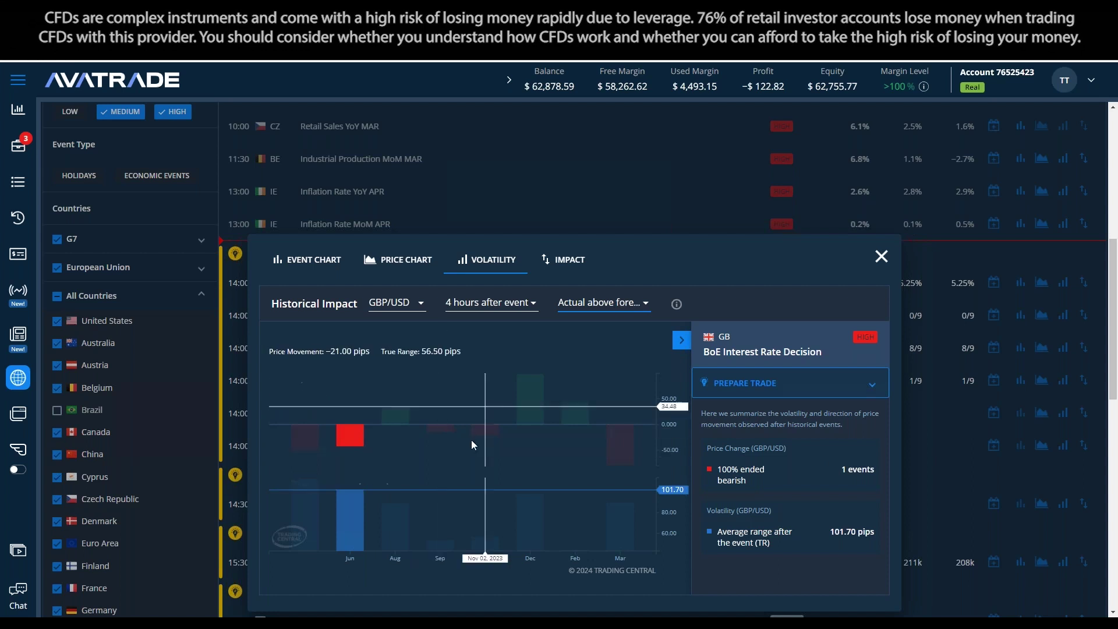
{"action": "left_click", "coordinate": [882, 258]}
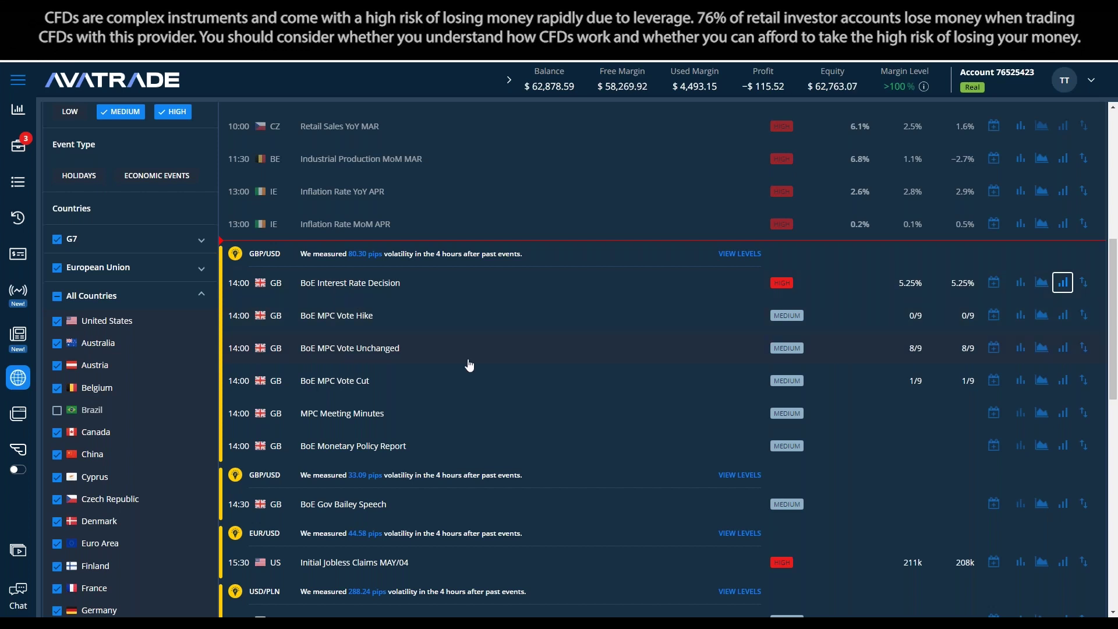
Open the volatility chart for the US Initial Jobless Claims MAY/04 event and filter it by actual above forecast
{"action": "scroll", "coordinate": [471, 367], "scroll_direction": "down", "scroll_amount": 2}
{"action": "scroll", "coordinate": [470, 372], "scroll_direction": "down", "scroll_amount": 1}
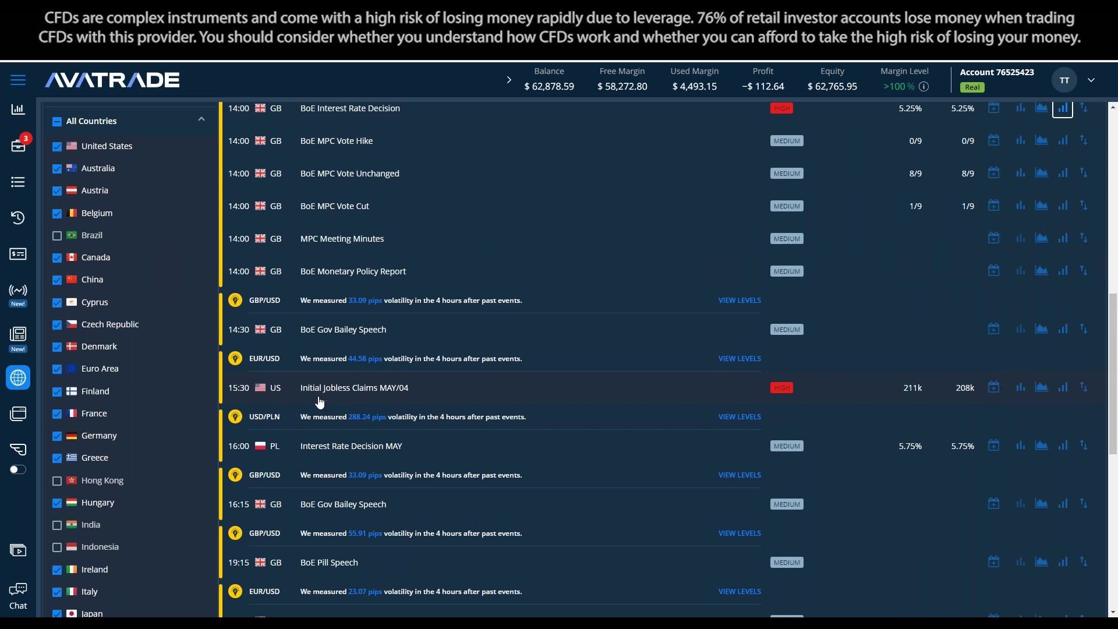
{"action": "left_click", "coordinate": [1064, 398]}
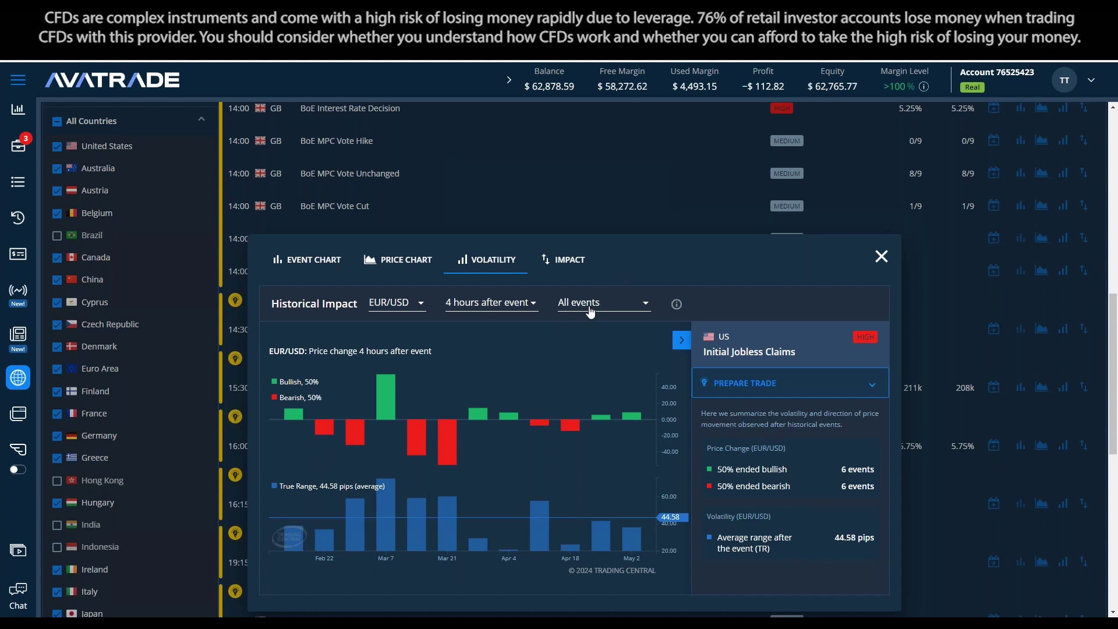
{"action": "mouse_move", "coordinate": [466, 374]}
{"action": "left_click", "coordinate": [588, 312]}
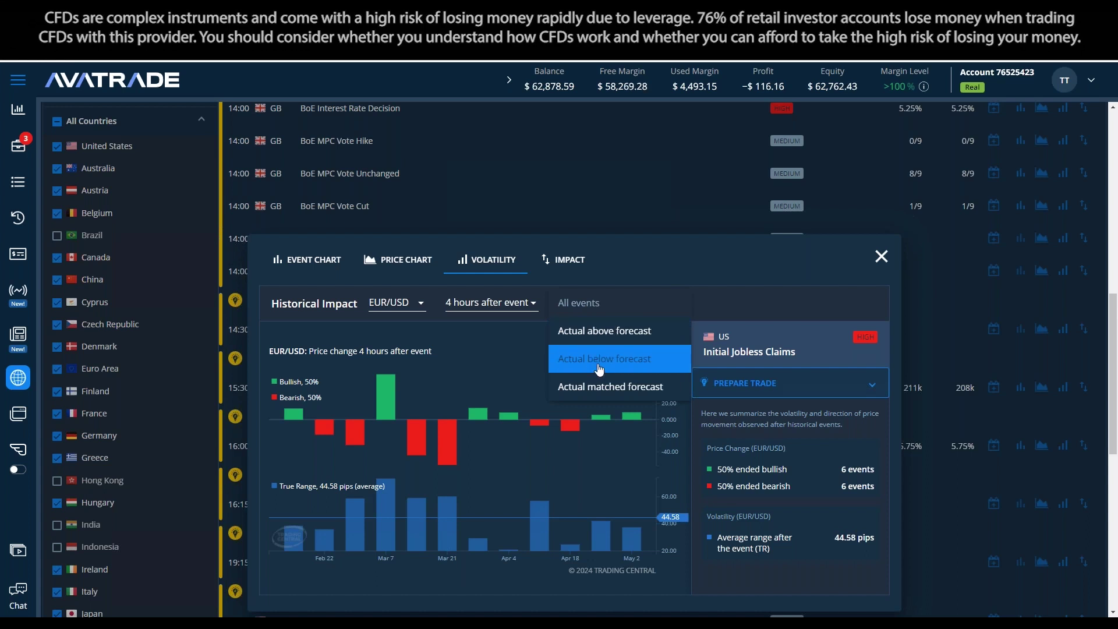
{"action": "left_click", "coordinate": [601, 335]}
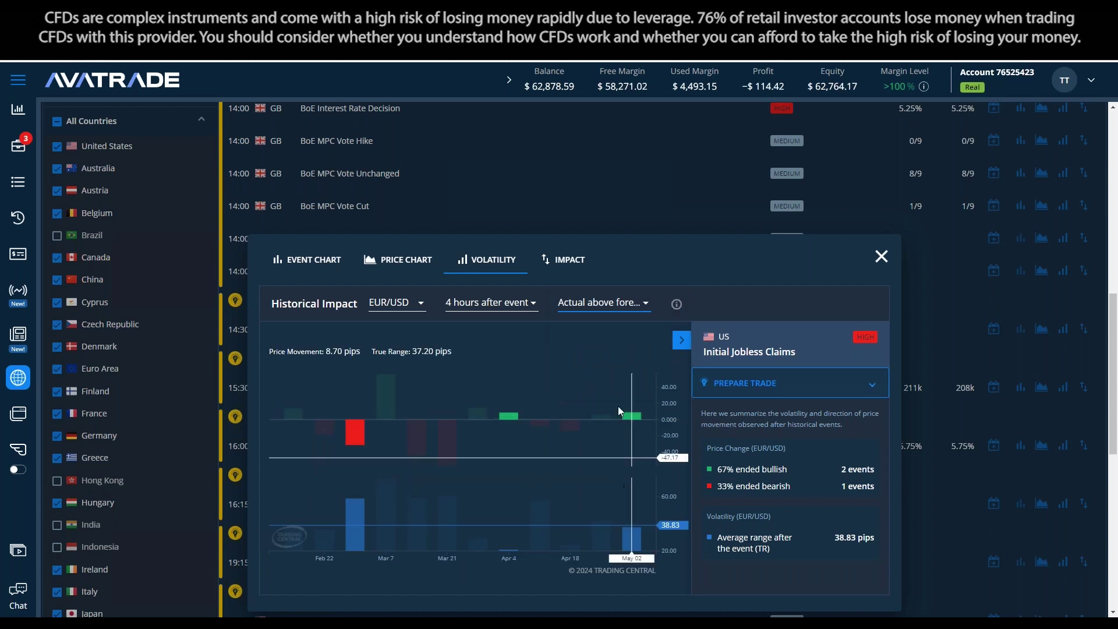
Filter the Initial Jobless Claims history by actual below forecast and highlight the average range after the event
{"action": "left_click", "coordinate": [601, 314]}
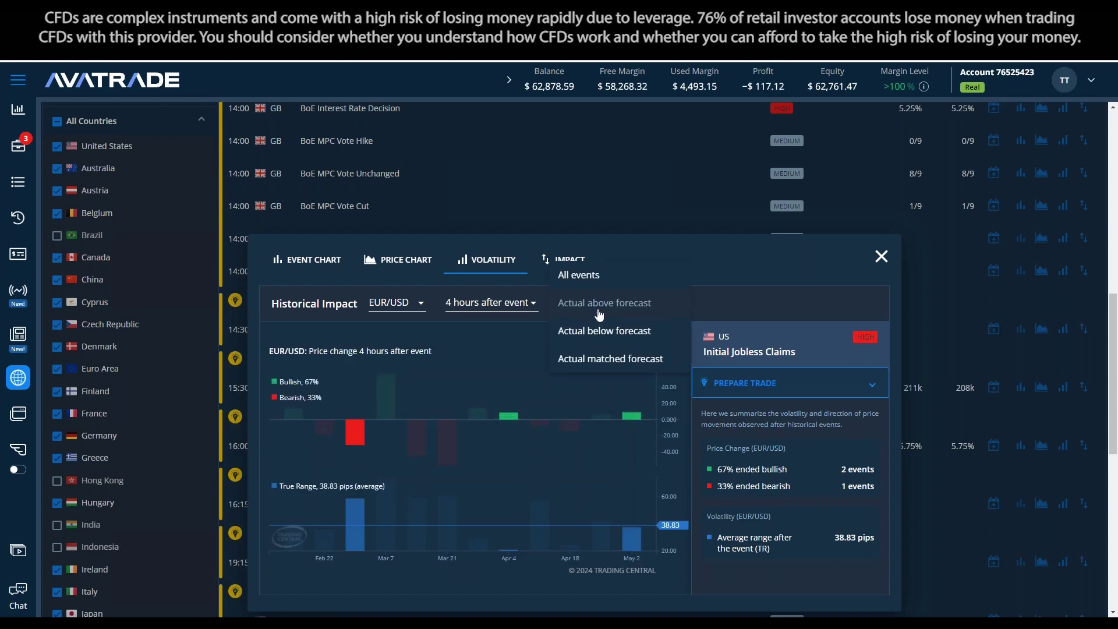
{"action": "left_click", "coordinate": [597, 339]}
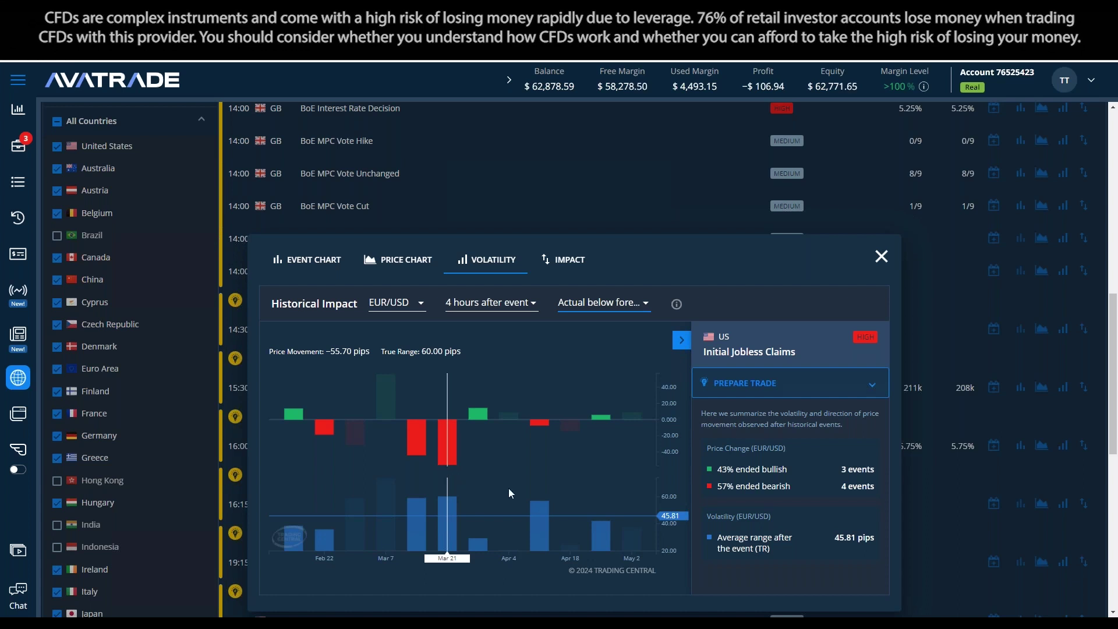
{"action": "left_click_drag", "start_coordinate": [834, 541], "coordinate": [868, 543]}
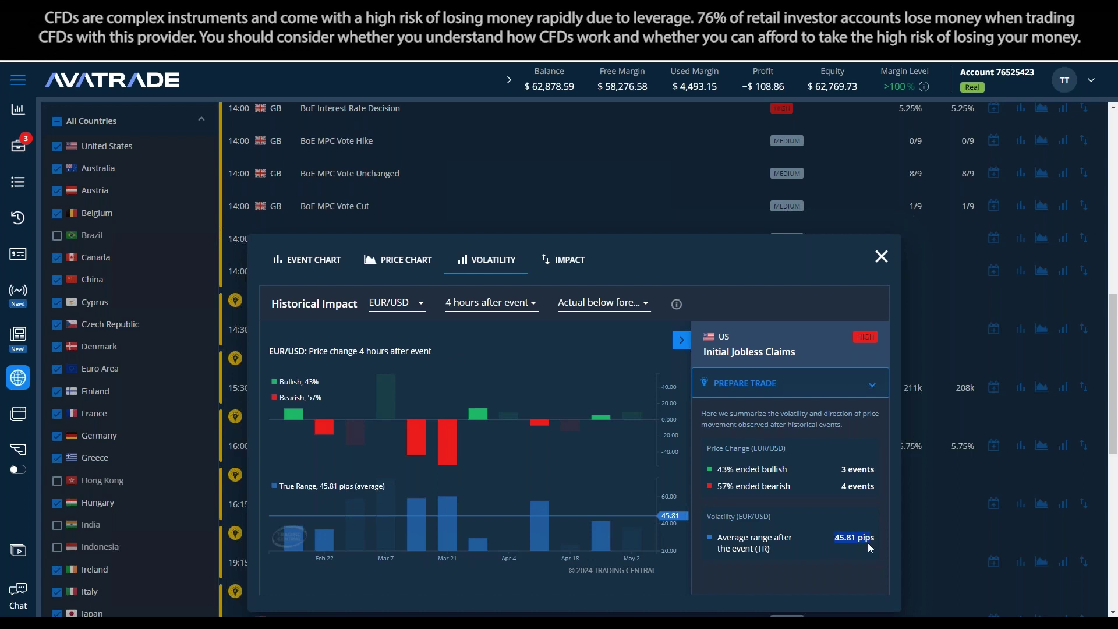
Compare the average range for actual below forecast at 5 minutes after event with the one at 4 hours after event
{"action": "left_click", "coordinate": [489, 304]}
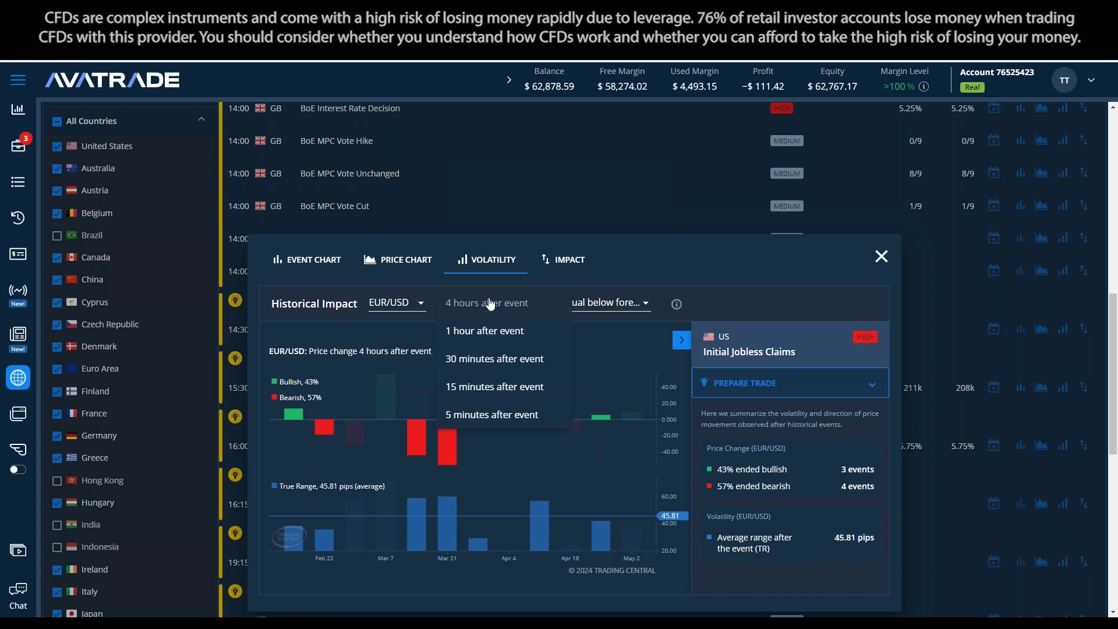
{"action": "left_click", "coordinate": [471, 415]}
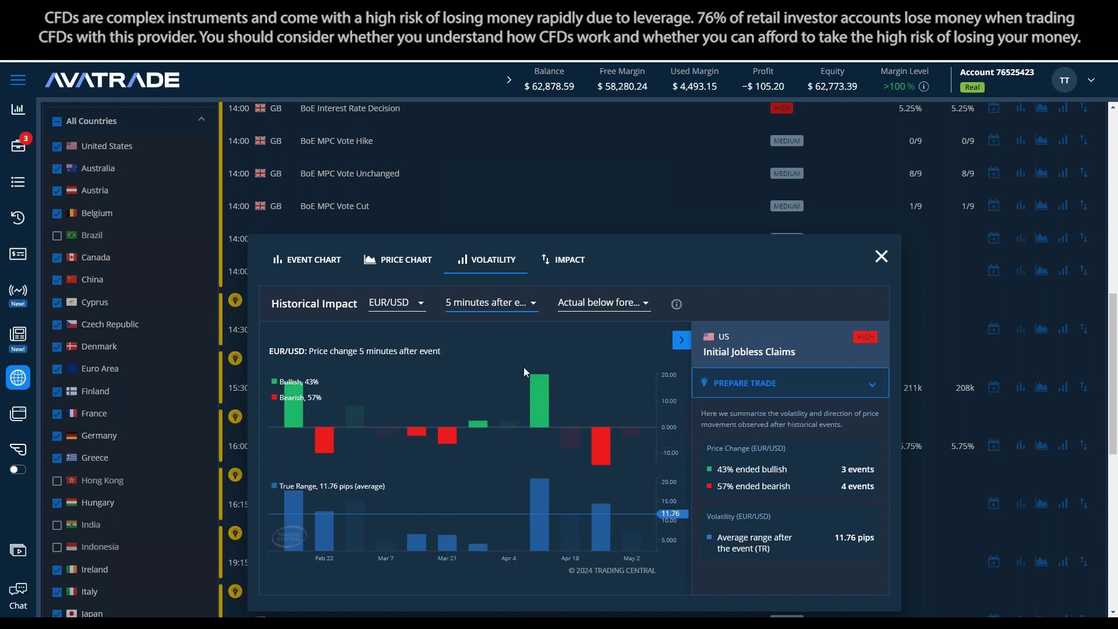
{"action": "left_click", "coordinate": [460, 310]}
{"action": "left_click", "coordinate": [489, 191]}
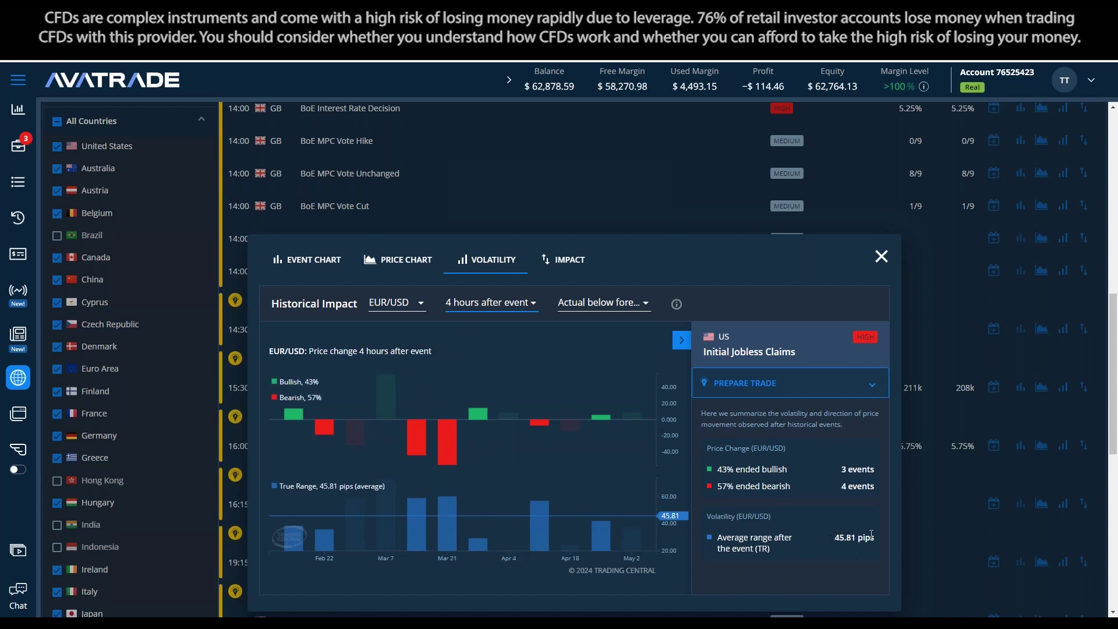
{"action": "left_click_drag", "start_coordinate": [830, 537], "coordinate": [872, 541]}
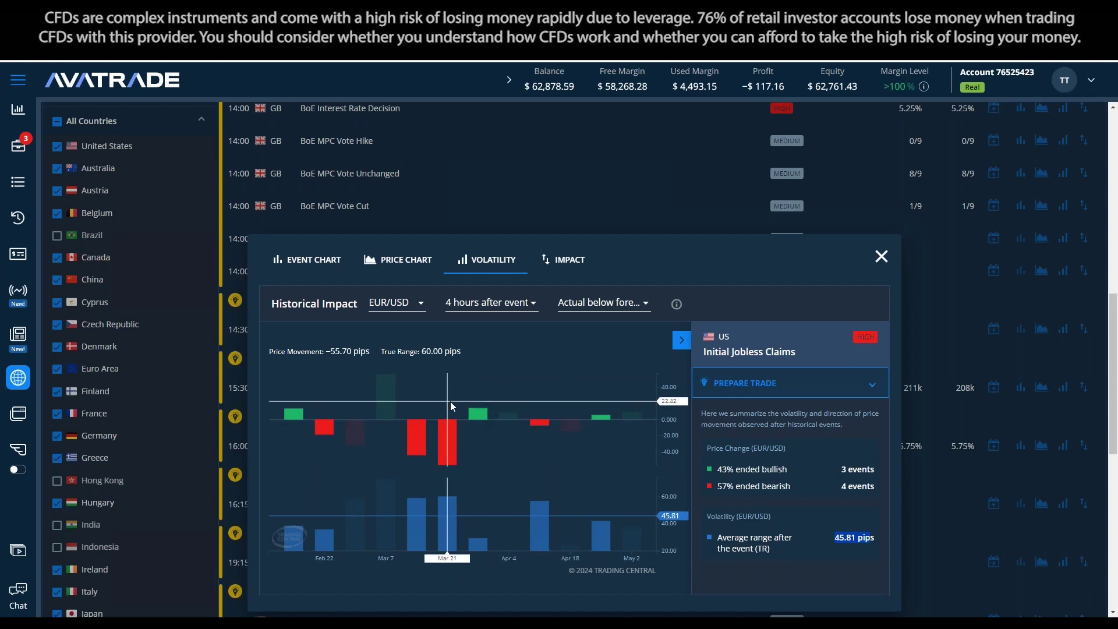
Filter the Initial Jobless Claims history by actual above forecast and set the time frame to 5 minutes after event
{"action": "left_click", "coordinate": [591, 303]}
{"action": "left_click", "coordinate": [617, 275]}
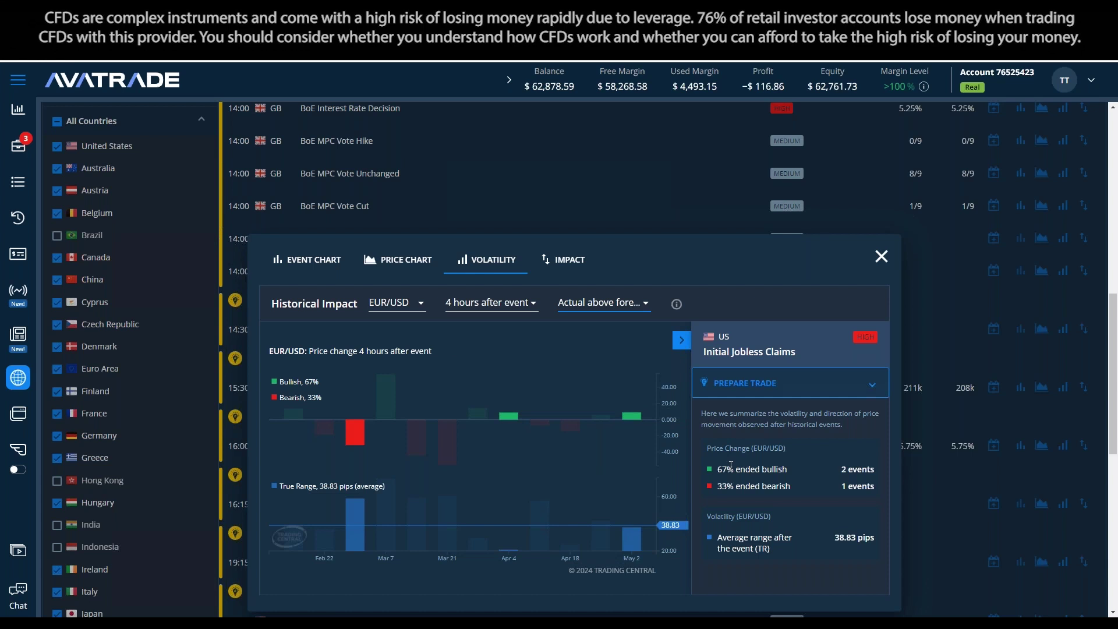
{"action": "mouse_move", "coordinate": [622, 422]}
{"action": "left_click", "coordinate": [495, 307]}
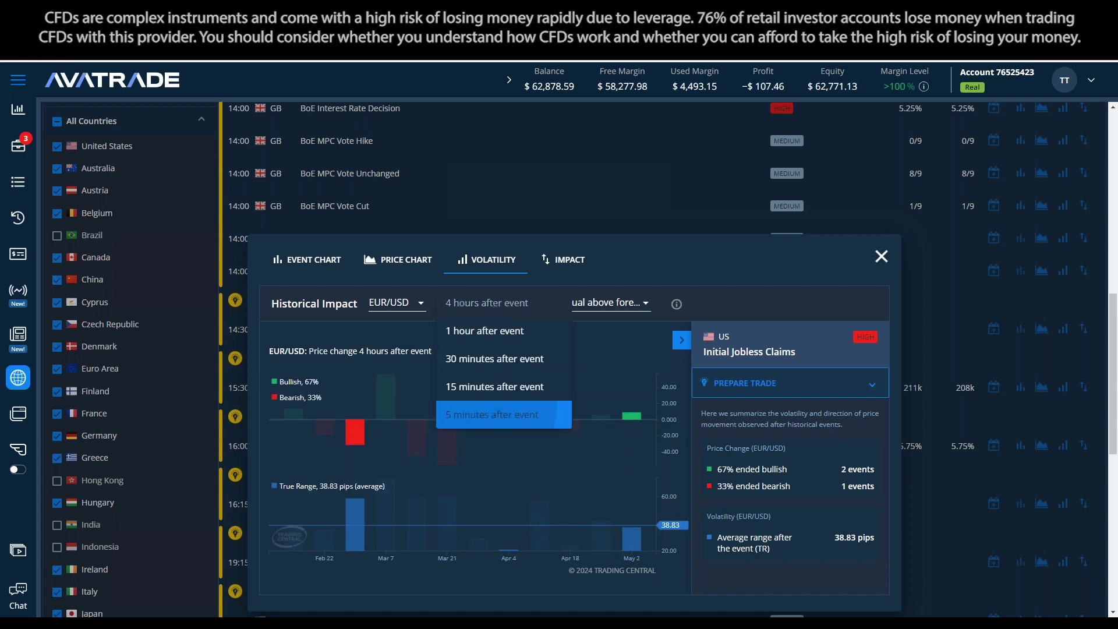
{"action": "left_click", "coordinate": [492, 414]}
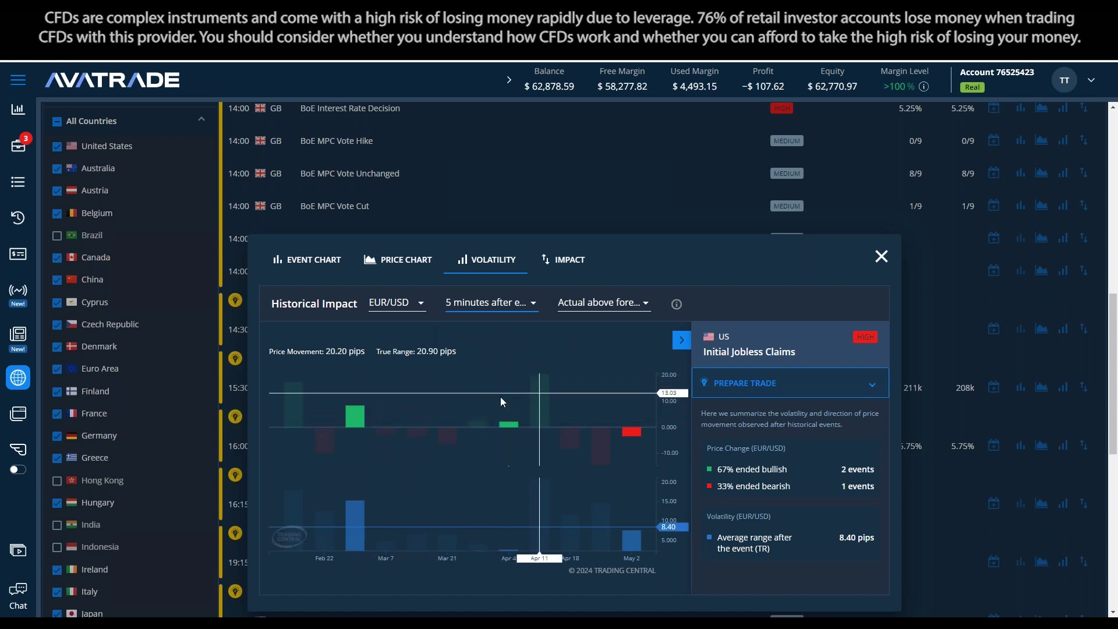
Review the Initial Jobless Claims history at 4 hours after event for actual below forecast, inspecting the April 11 bar, and close the chart
{"action": "left_click", "coordinate": [500, 309]}
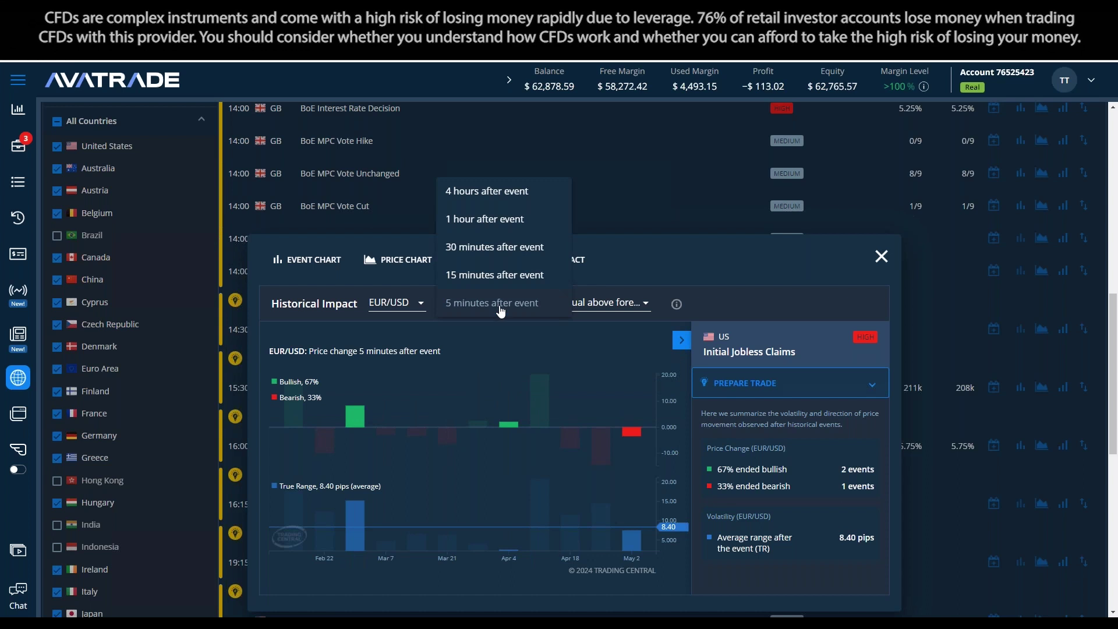
{"action": "left_click", "coordinate": [495, 191]}
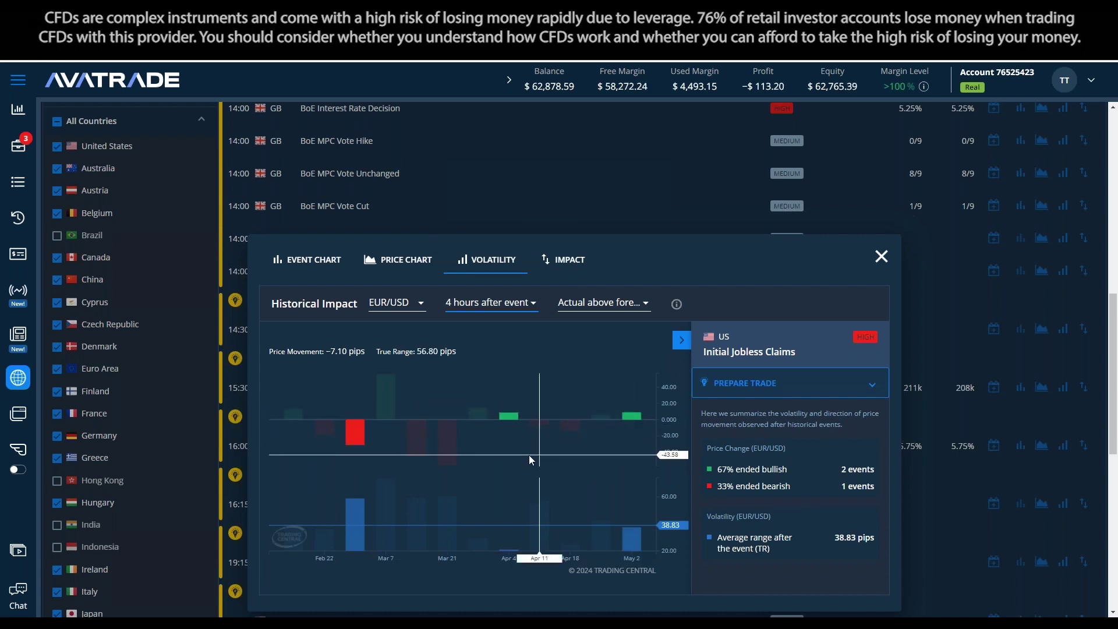
{"action": "left_click", "coordinate": [606, 307]}
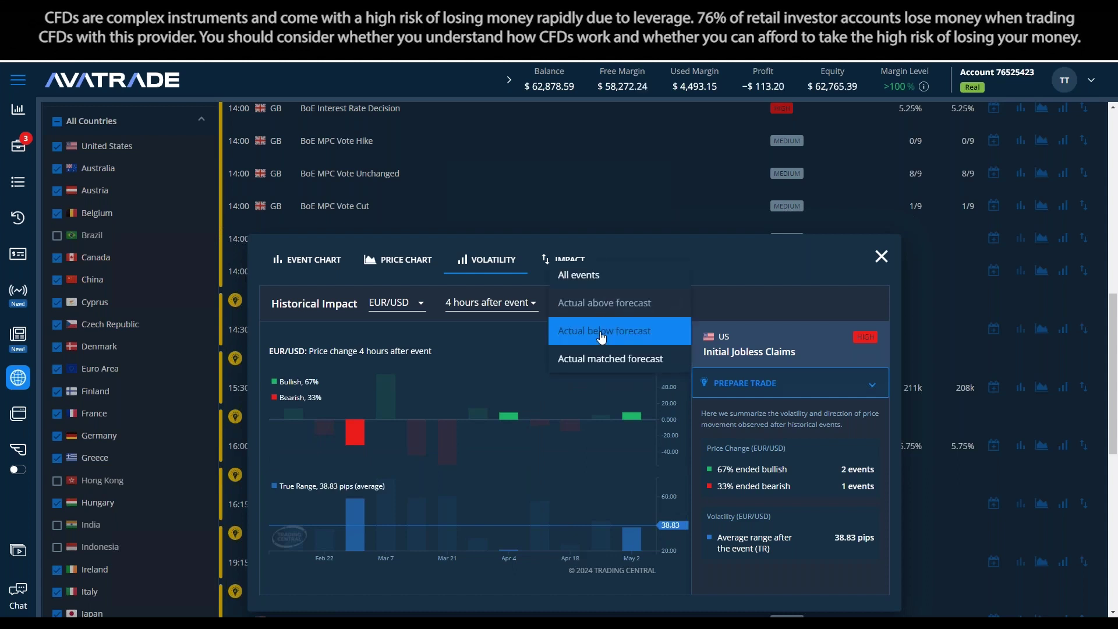
{"action": "left_click", "coordinate": [604, 332]}
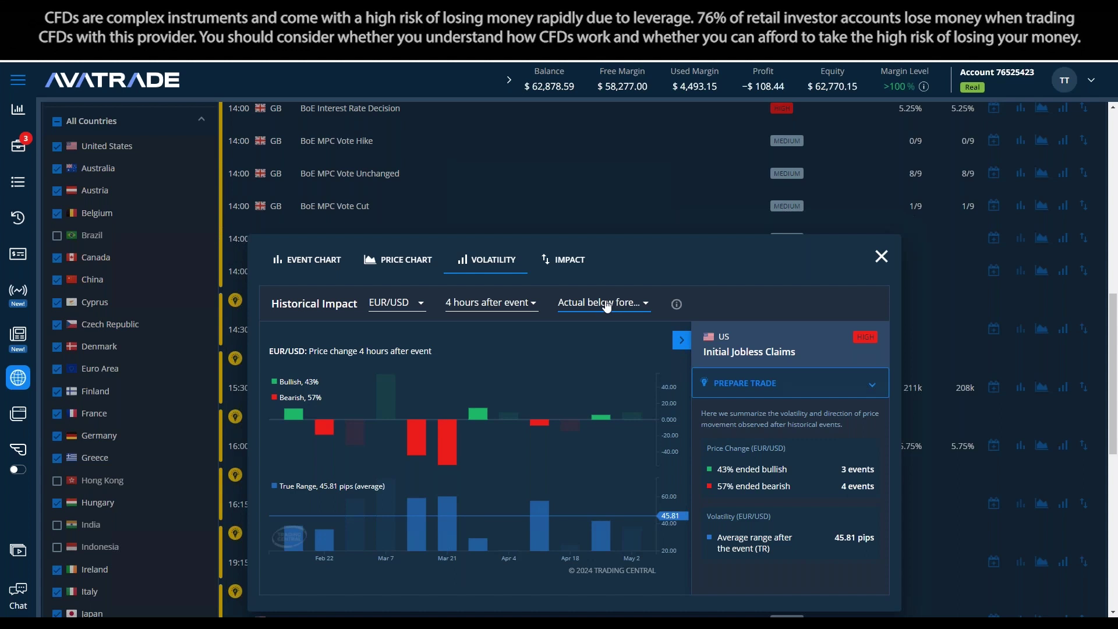
{"action": "mouse_move", "coordinate": [477, 428]}
{"action": "mouse_move", "coordinate": [542, 428]}
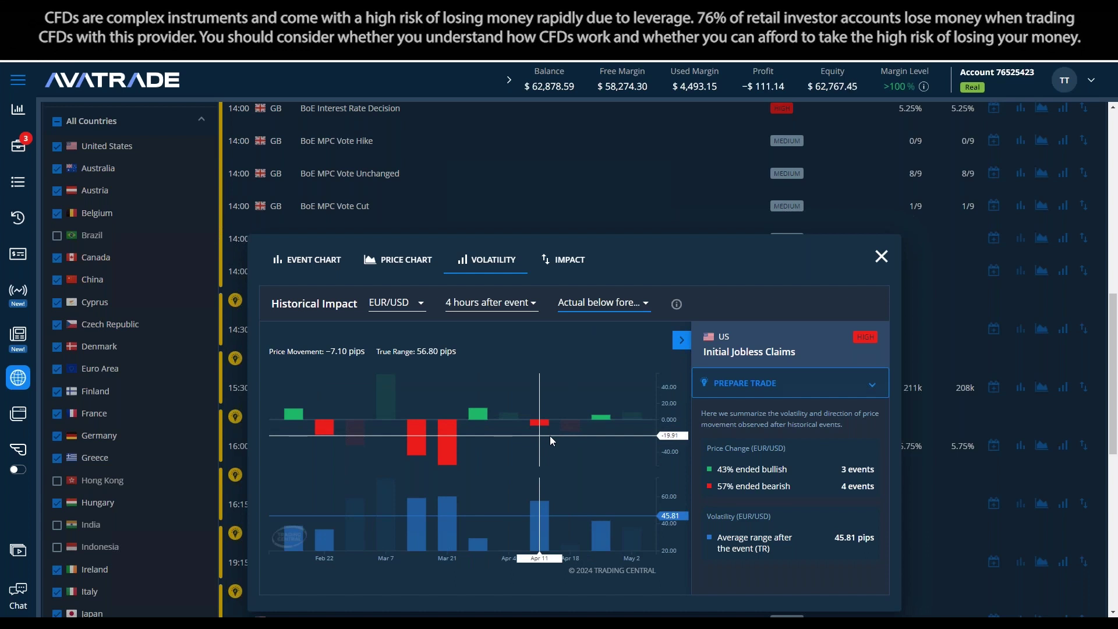
{"action": "left_click", "coordinate": [881, 257]}
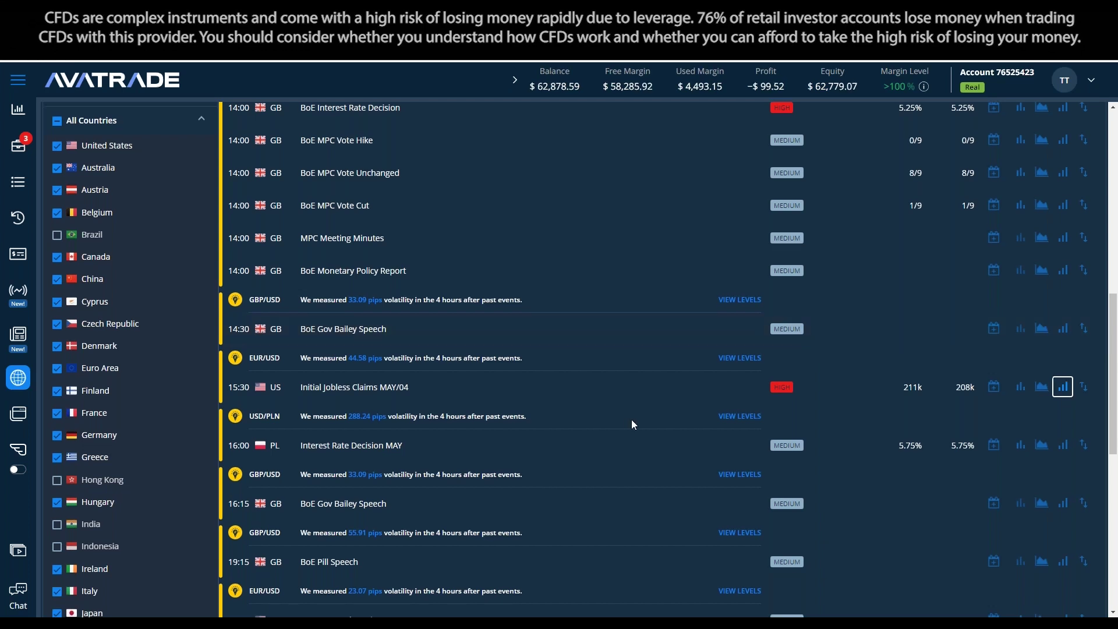
Show the economic calendar events for May 10
{"action": "scroll", "coordinate": [632, 419], "scroll_direction": "down", "scroll_amount": 4}
{"action": "scroll", "coordinate": [649, 437], "scroll_direction": "up", "scroll_amount": 8}
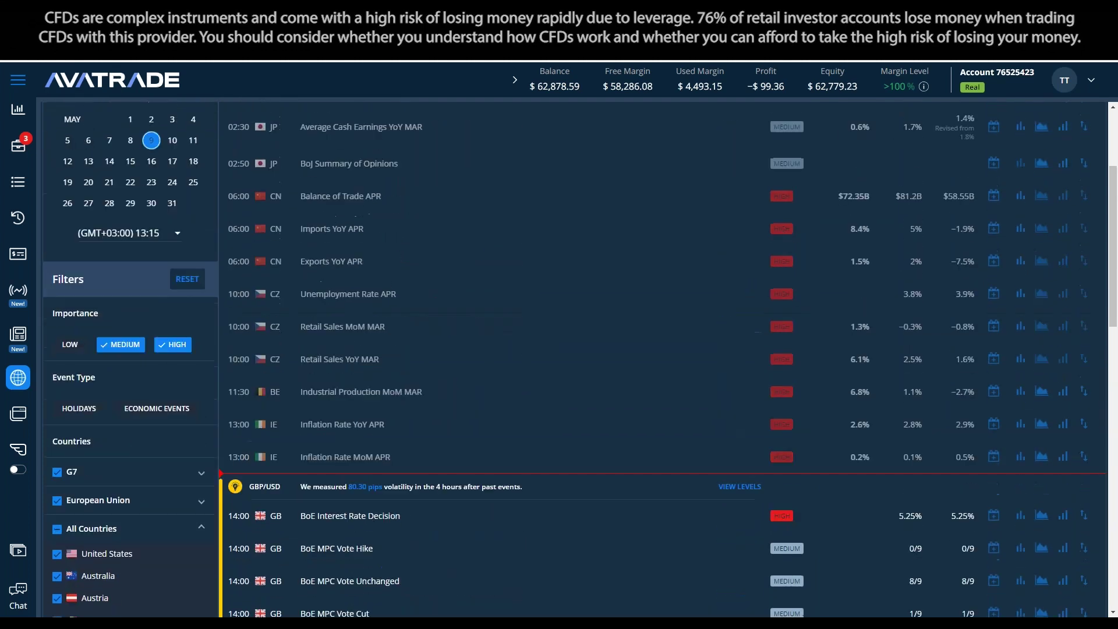
{"action": "left_click", "coordinate": [173, 142]}
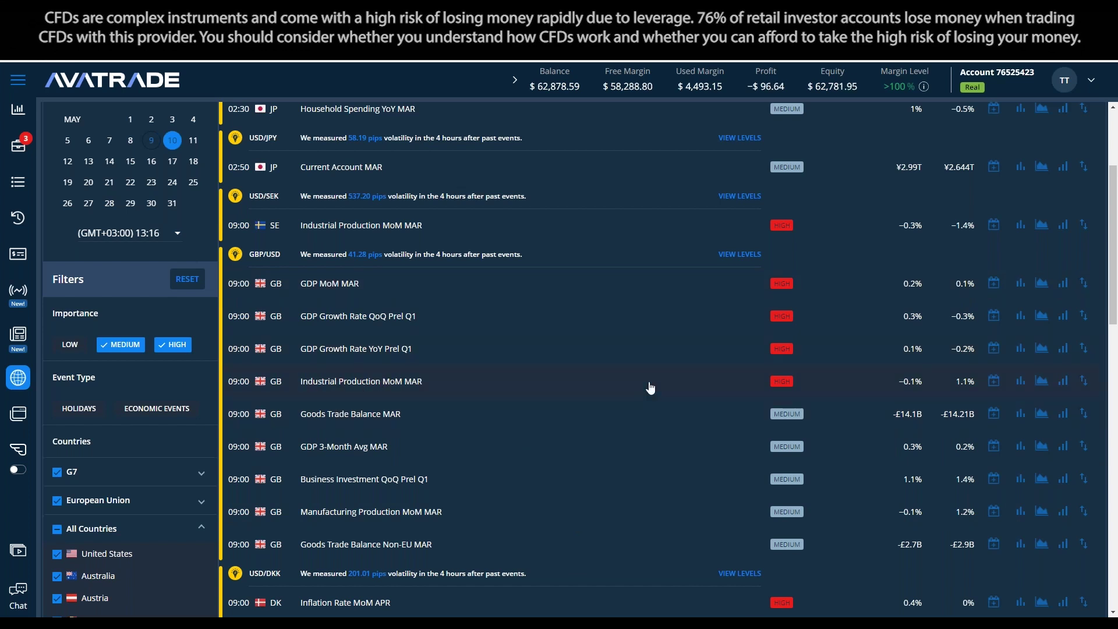
Open the volatility chart for the GB Industrial Production MoM MAR event and filter it by actual above forecast
{"action": "left_click", "coordinate": [1063, 382]}
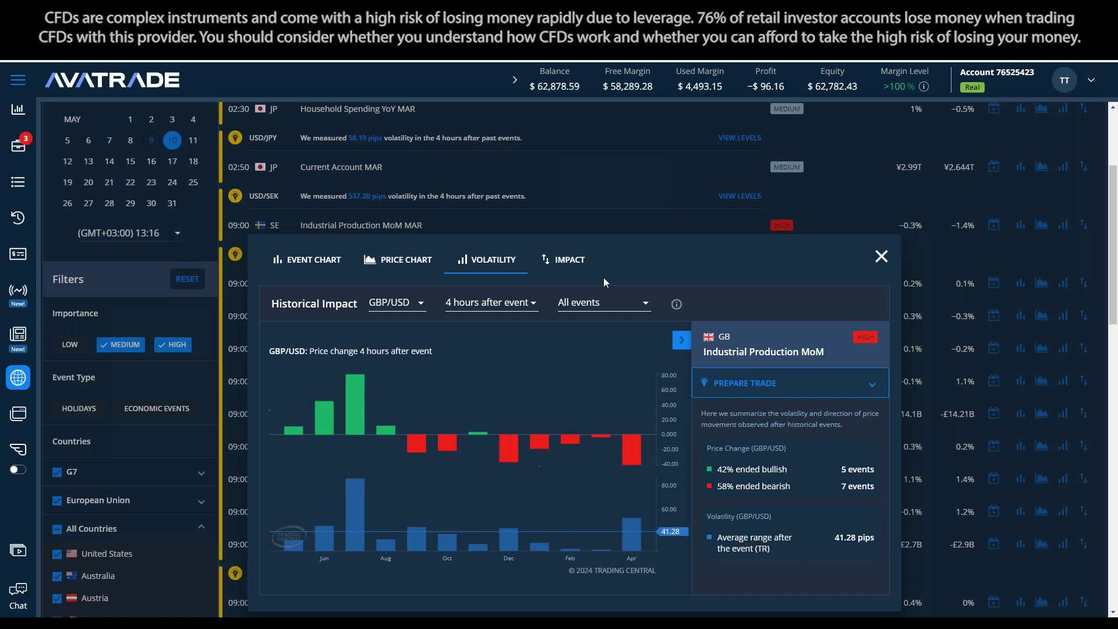
{"action": "left_click", "coordinate": [592, 312]}
{"action": "left_click", "coordinate": [592, 330]}
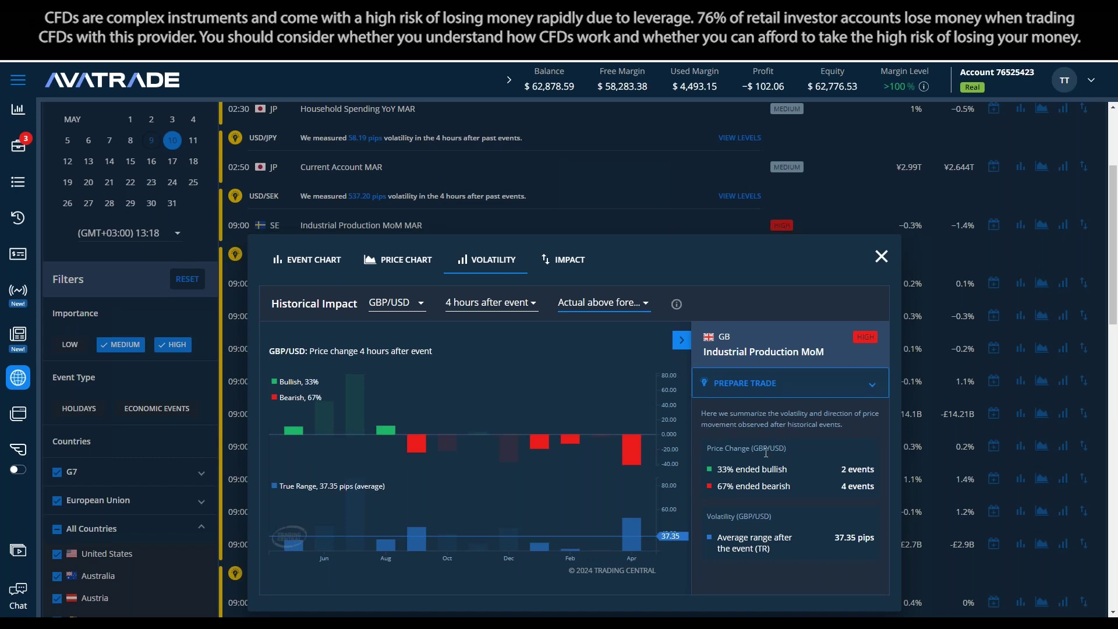
Filter the GB Industrial Production MoM history by actual below forecast and inspect its tallest bullish bar
{"action": "left_click", "coordinate": [620, 308]}
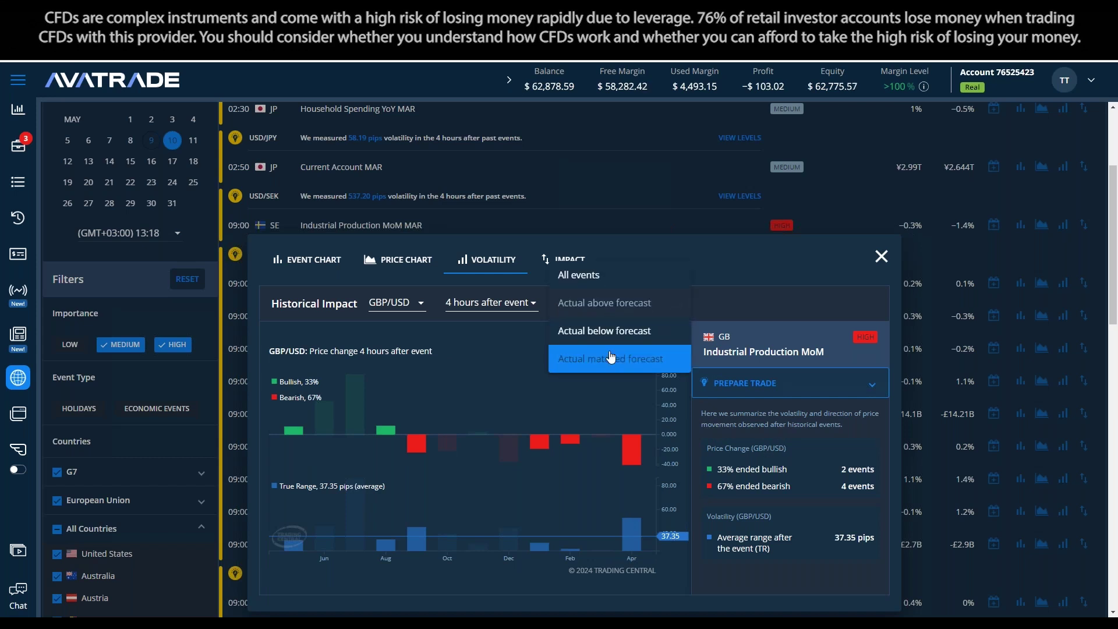
{"action": "left_click", "coordinate": [615, 333]}
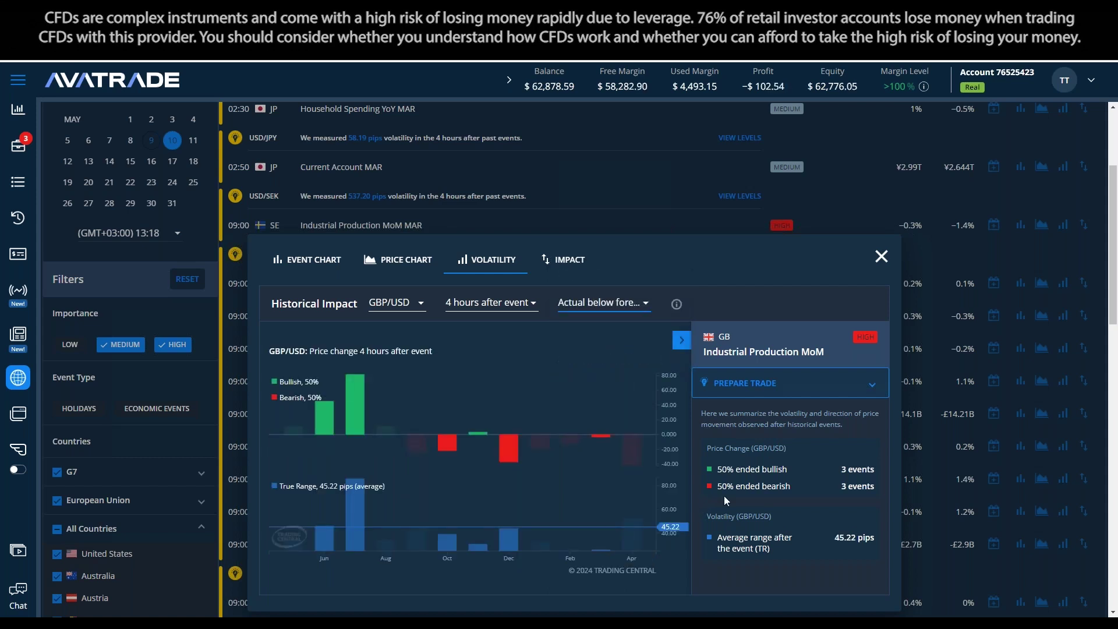
{"action": "mouse_move", "coordinate": [355, 431]}
Filter the GB Industrial Production MoM history by actual above forecast and set the time frame to 5 minutes after event
{"action": "left_click", "coordinate": [591, 304]}
{"action": "left_click", "coordinate": [605, 275]}
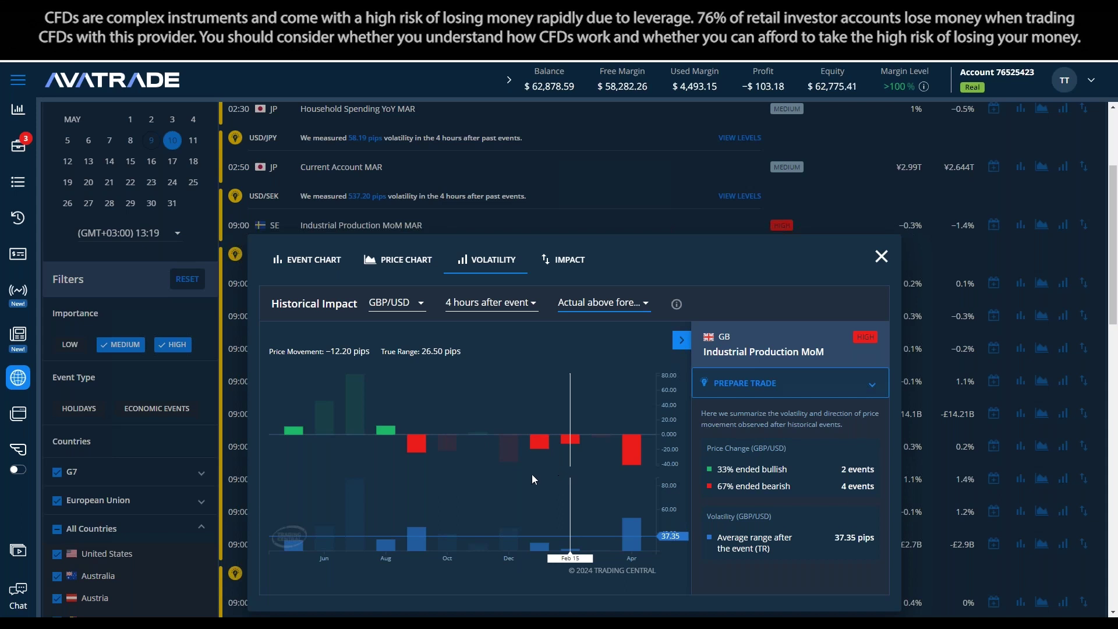
{"action": "left_click", "coordinate": [470, 315]}
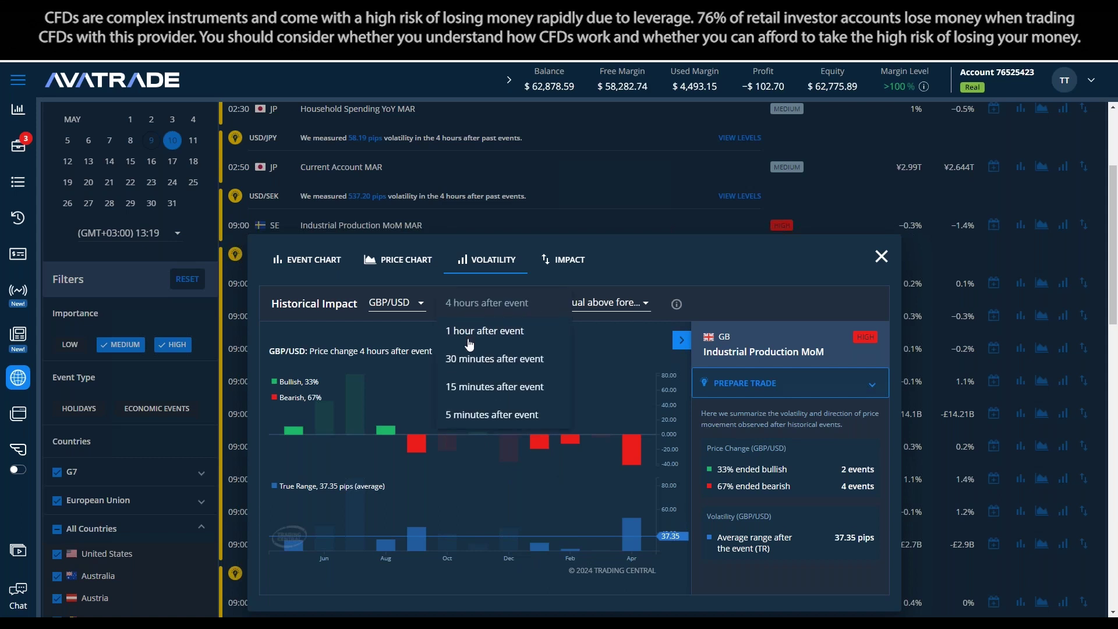
{"action": "left_click", "coordinate": [473, 421]}
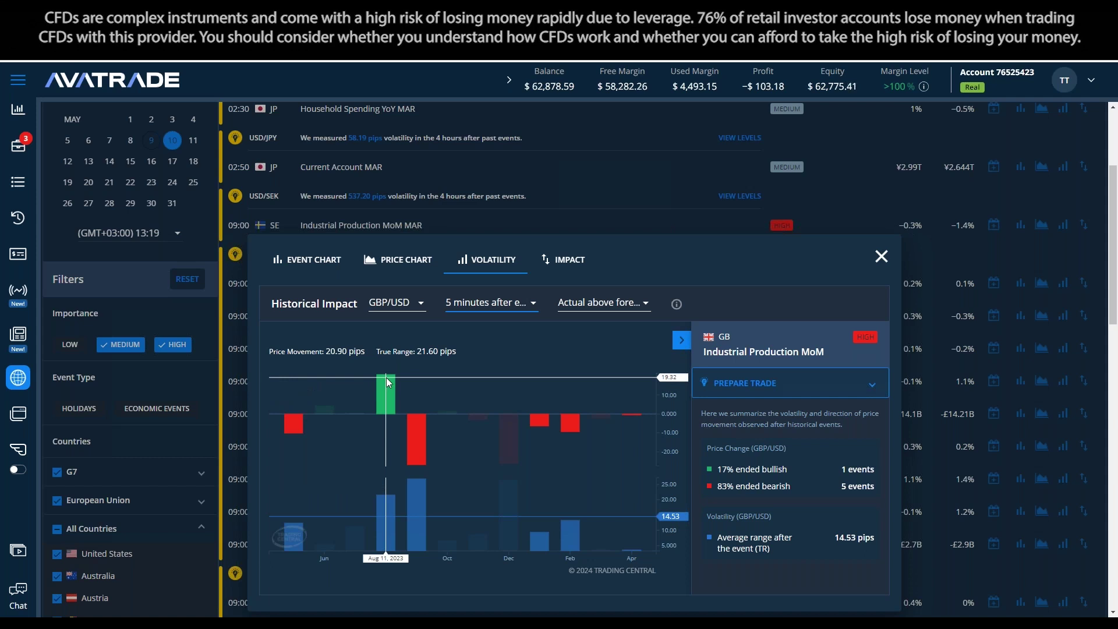
Review the GB Industrial Production MoM history at 4 hours after event, then close its volatility chart
{"action": "left_click", "coordinate": [484, 304]}
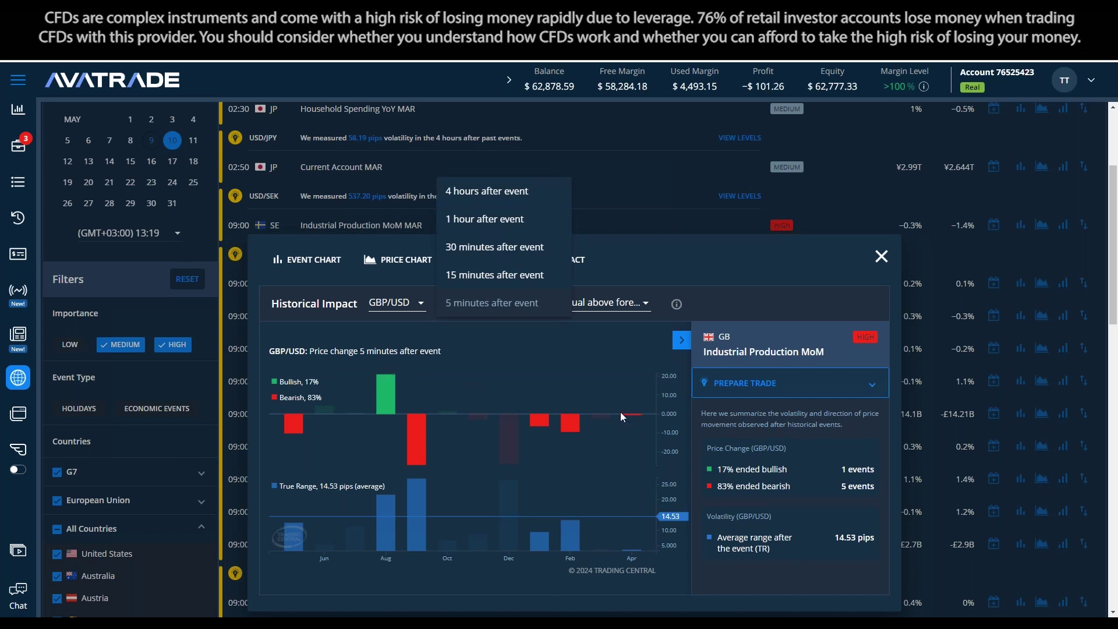
{"action": "left_click", "coordinate": [483, 197]}
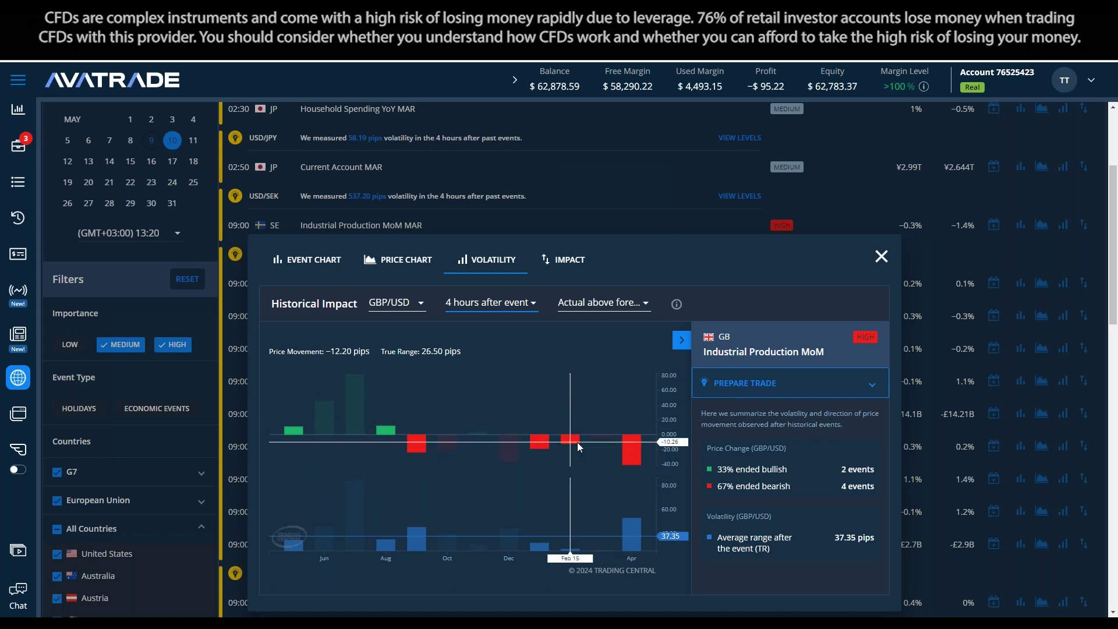
{"action": "left_click", "coordinate": [879, 257]}
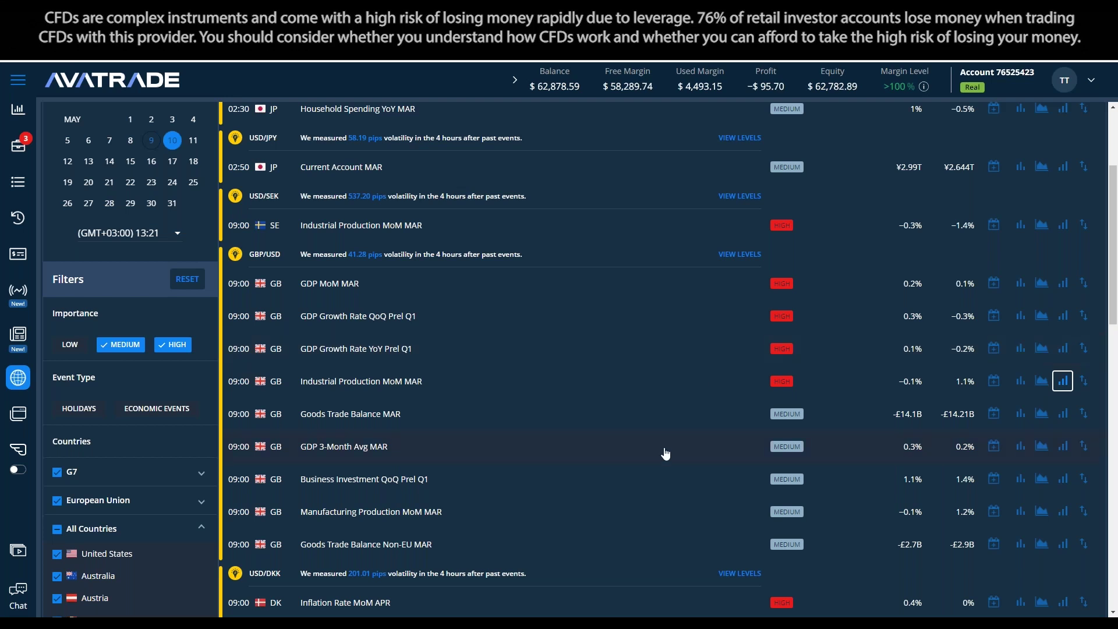
Open the volatility chart for the CA Unemployment Rate APR event and filter it by actual above forecast
{"action": "scroll", "coordinate": [641, 463], "scroll_direction": "down", "scroll_amount": 5}
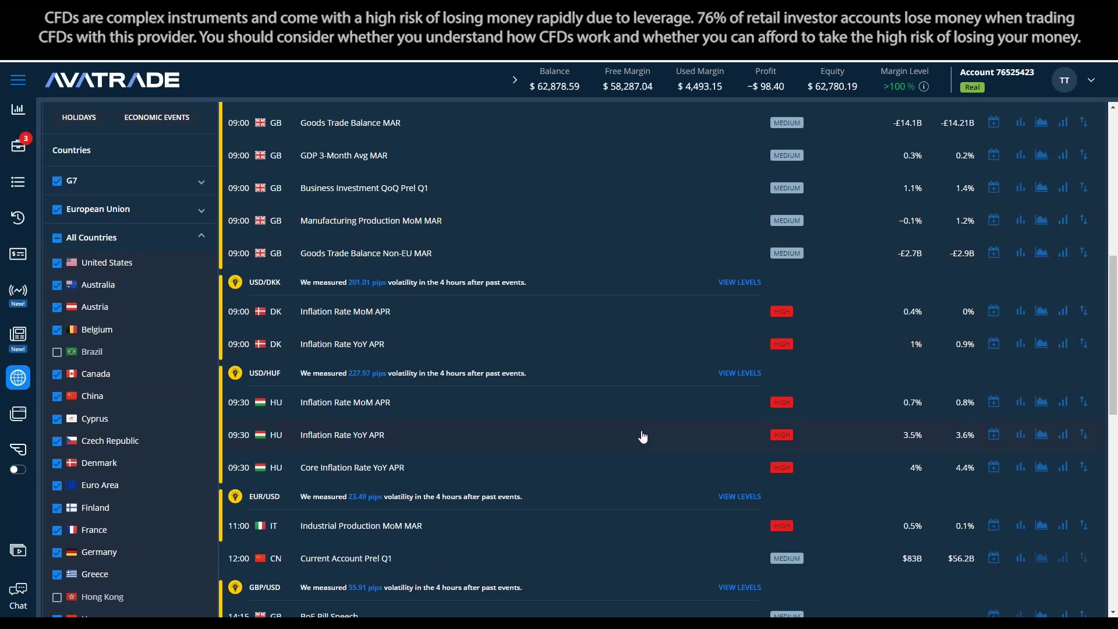
{"action": "scroll", "coordinate": [643, 442], "scroll_direction": "down", "scroll_amount": 3}
{"action": "scroll", "coordinate": [644, 446], "scroll_direction": "down", "scroll_amount": 3}
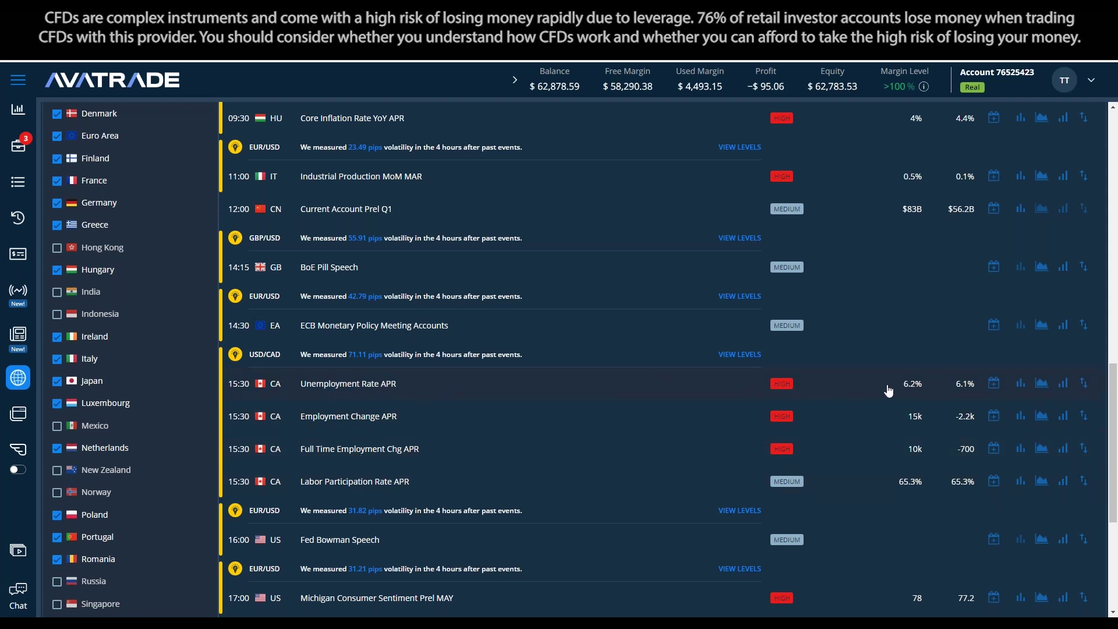
{"action": "left_click", "coordinate": [1062, 386]}
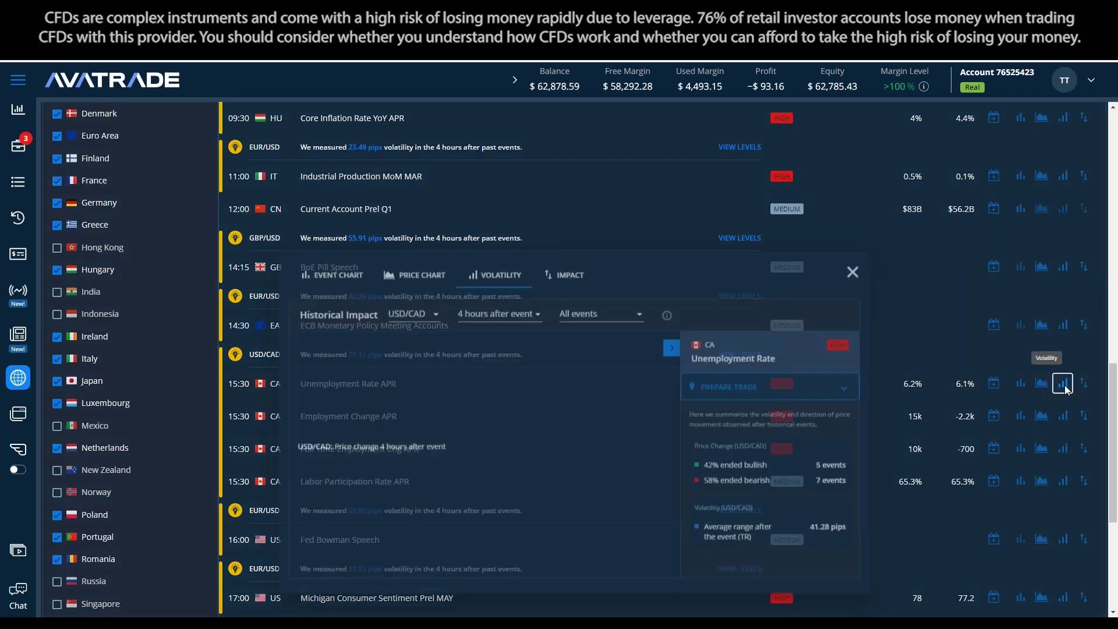
{"action": "left_click", "coordinate": [579, 307]}
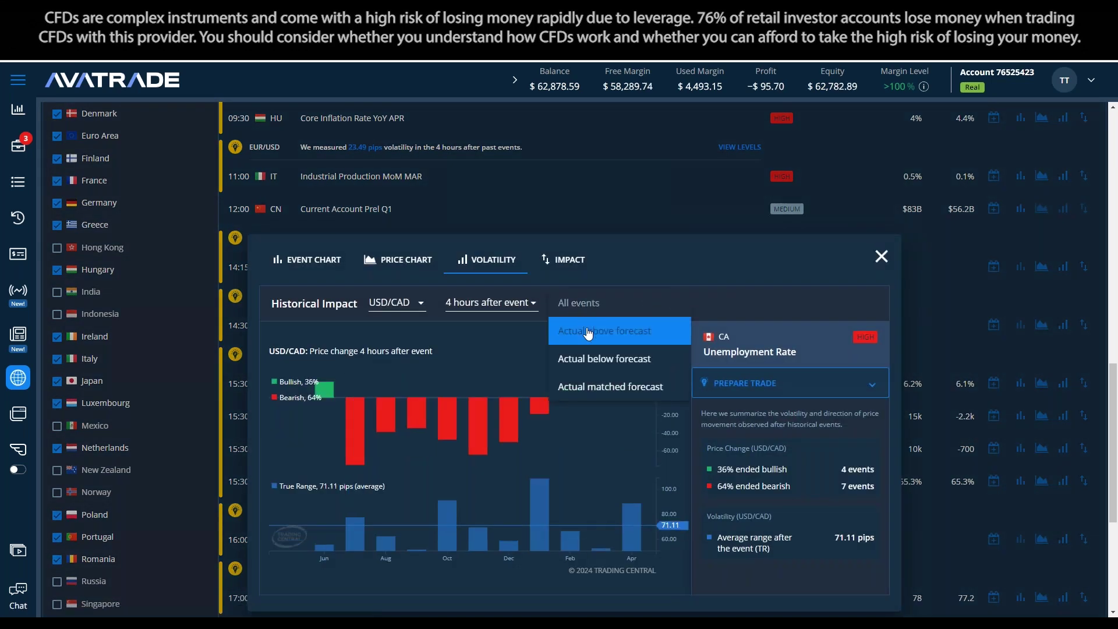
{"action": "left_click", "coordinate": [585, 325]}
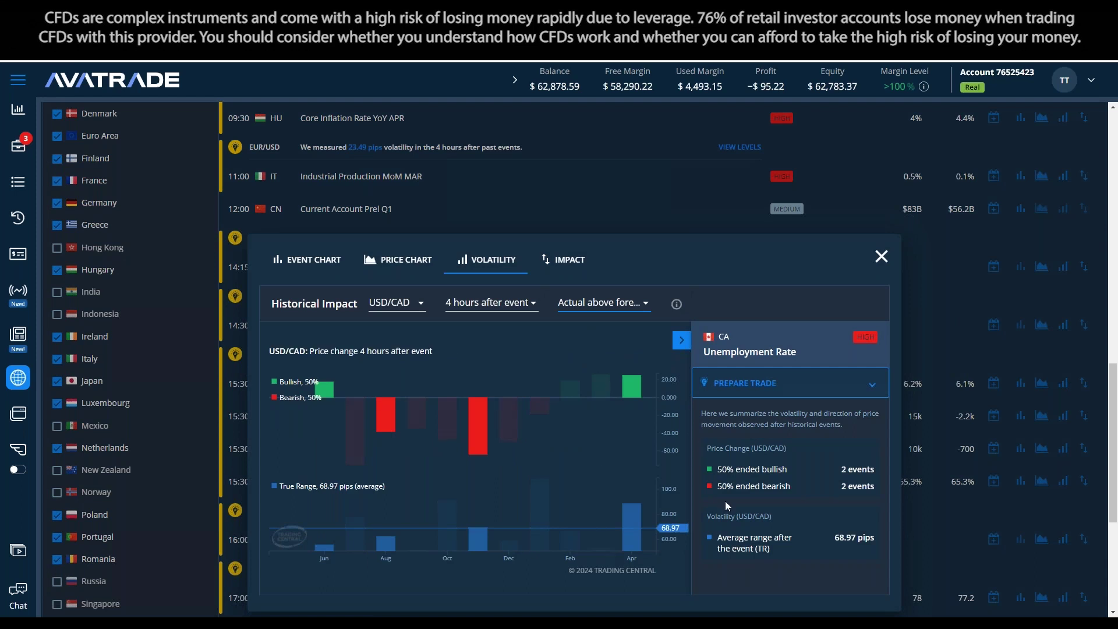
Filter the CA Unemployment Rate history by actual below forecast, inspect the January 5 bar, and close the chart
{"action": "left_click", "coordinate": [622, 313]}
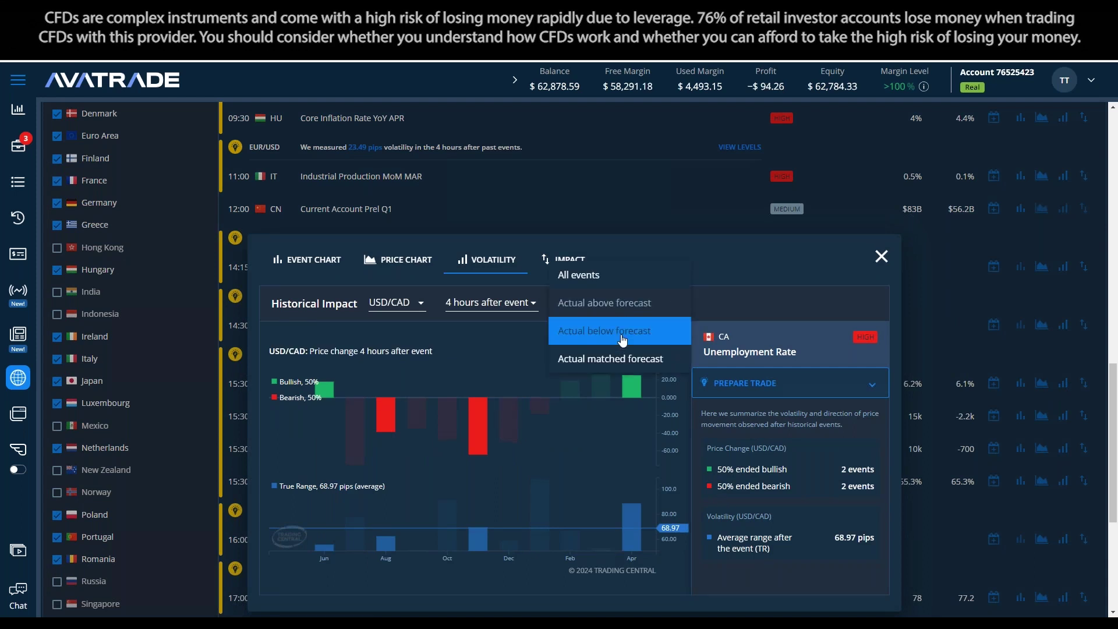
{"action": "left_click", "coordinate": [621, 335]}
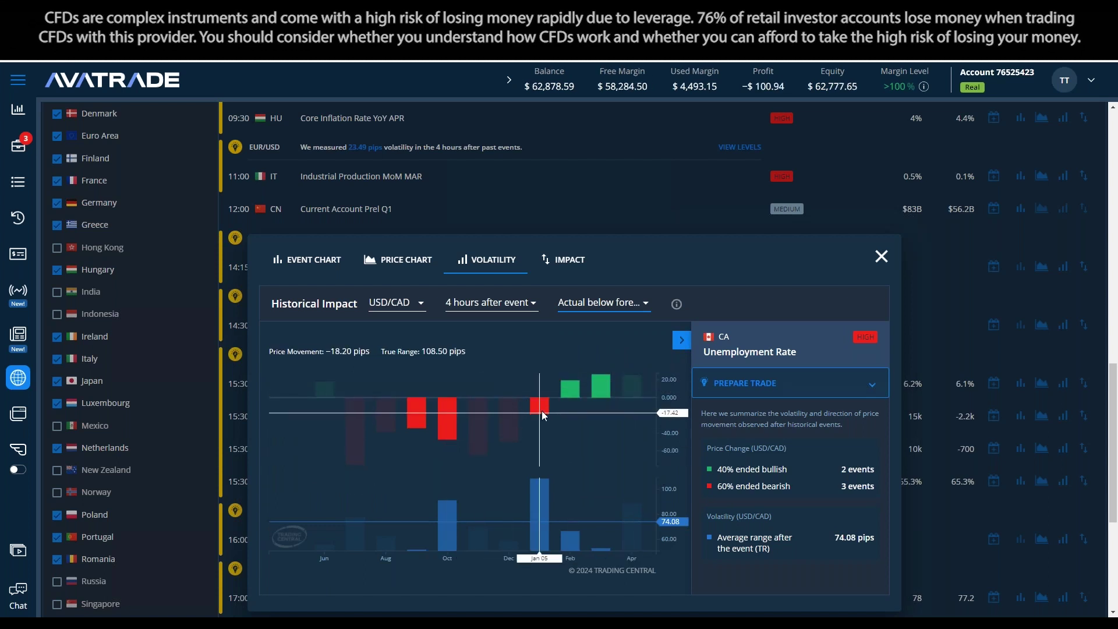
{"action": "left_click", "coordinate": [878, 263]}
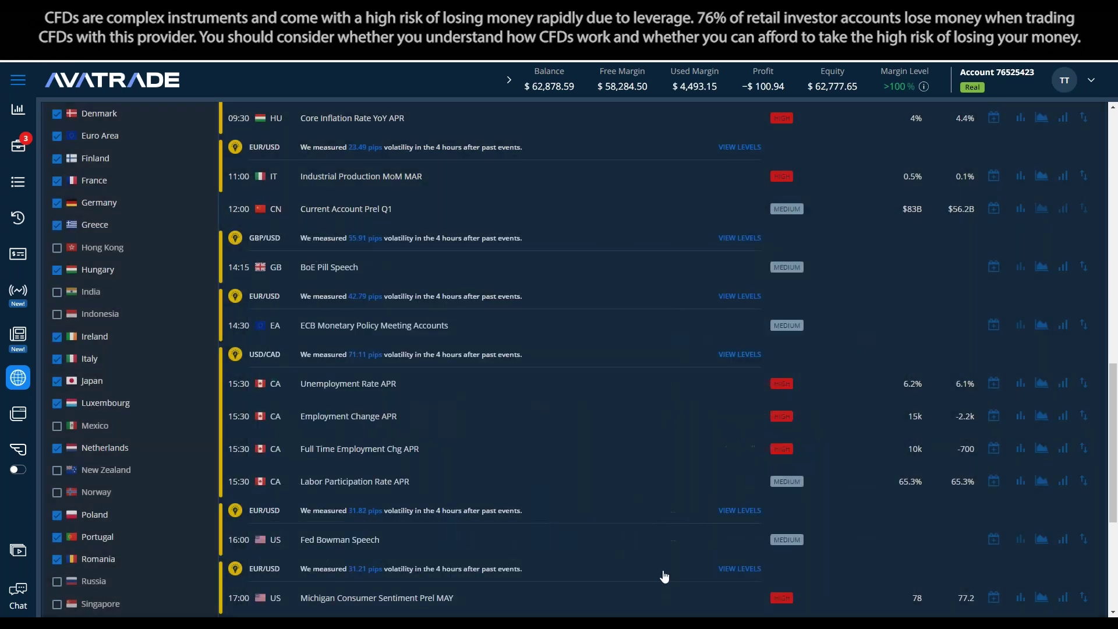
Open the volatility chart for the US Michigan Consumer Sentiment Prel MAY event and filter it by actual above forecast
{"action": "scroll", "coordinate": [664, 470], "scroll_direction": "down", "scroll_amount": 2}
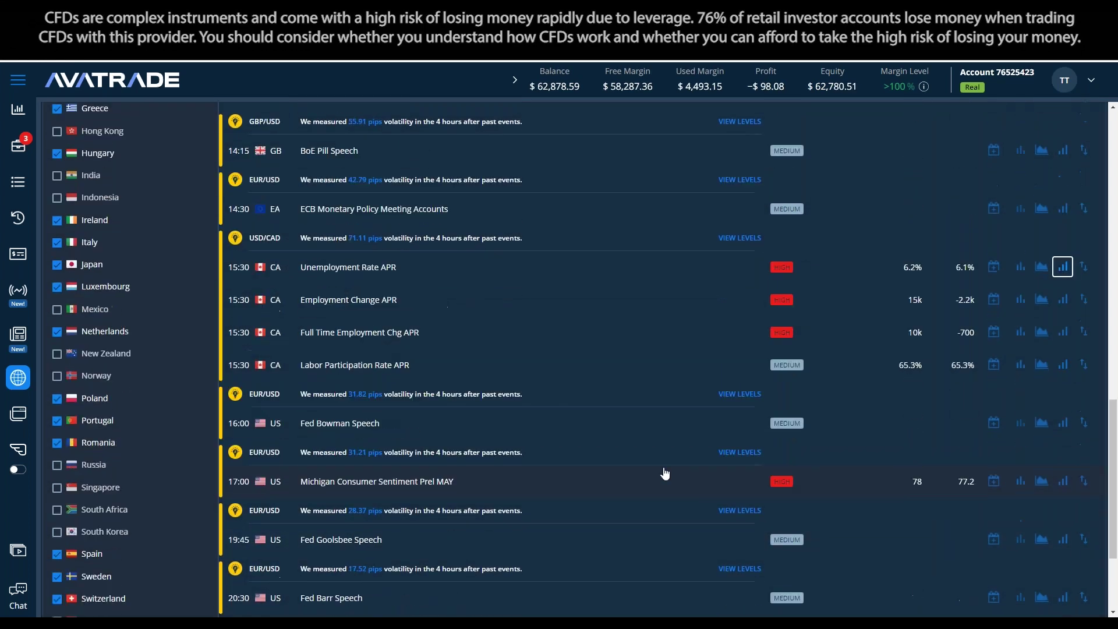
{"action": "scroll", "coordinate": [689, 554], "scroll_direction": "down", "scroll_amount": 1}
{"action": "scroll", "coordinate": [690, 560], "scroll_direction": "down", "scroll_amount": 1}
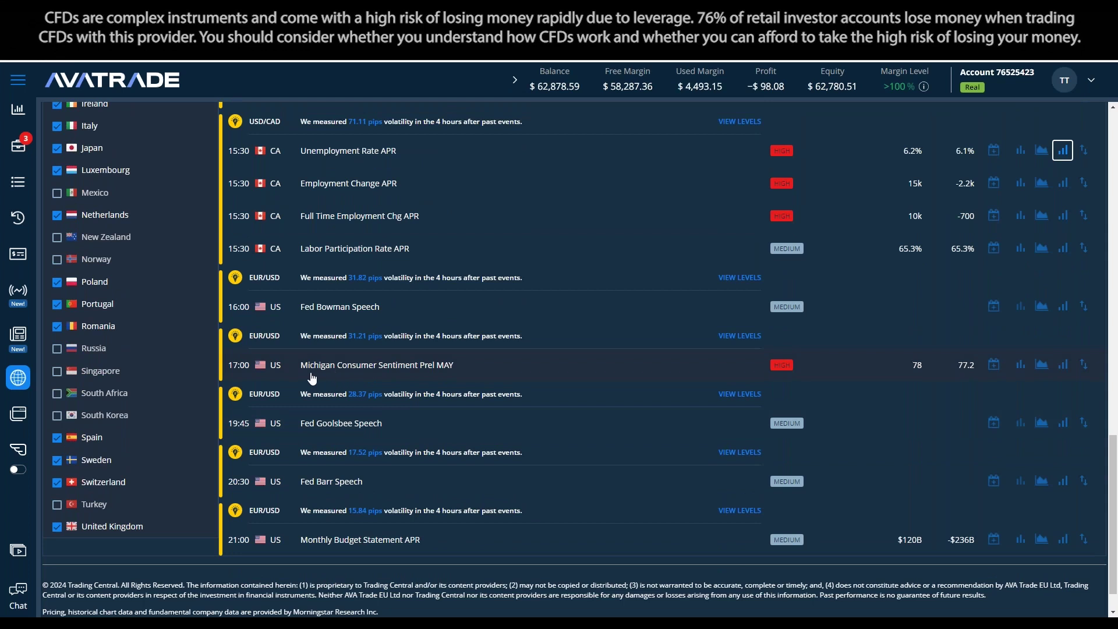
{"action": "left_click", "coordinate": [1063, 365]}
{"action": "left_click", "coordinate": [603, 304]}
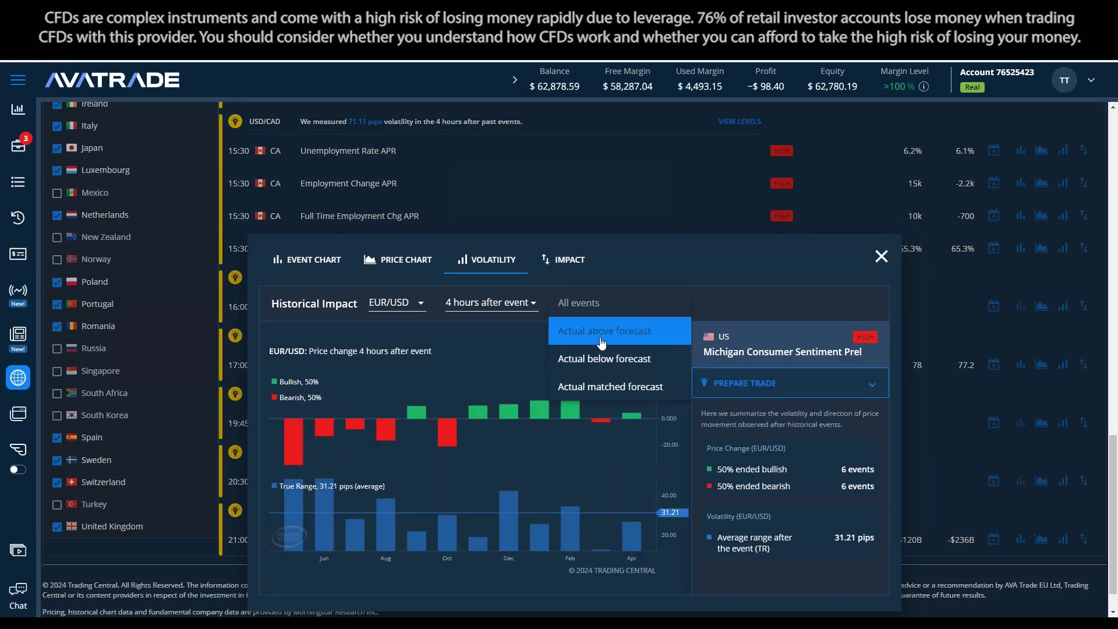
{"action": "left_click", "coordinate": [604, 332]}
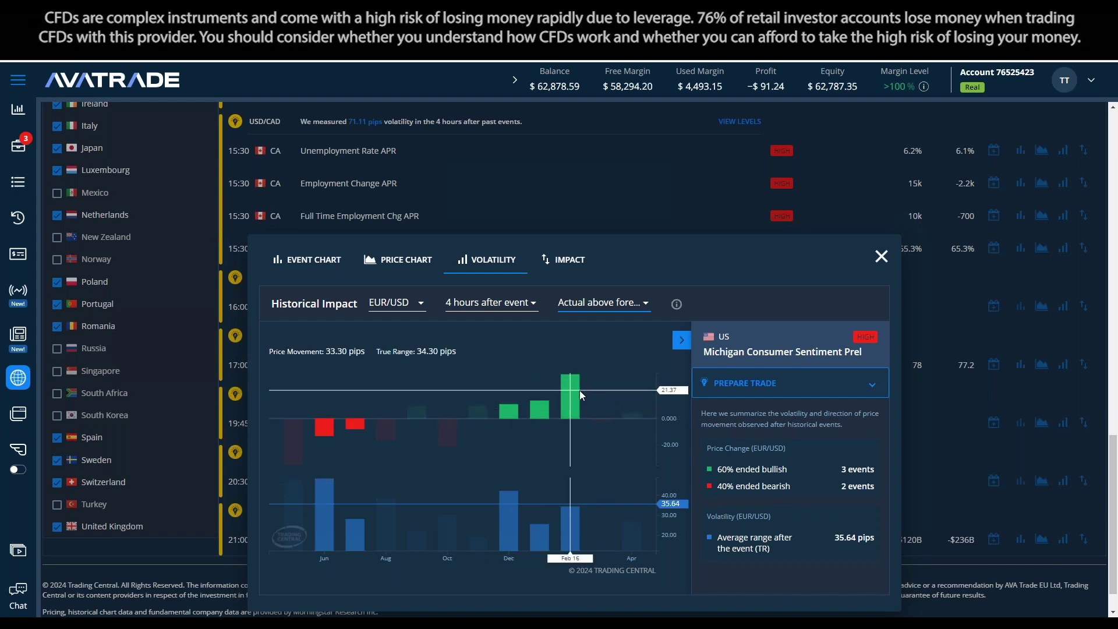
Compare the Michigan Consumer Sentiment history for actual below forecast with the one for actual above forecast, then close the chart
{"action": "left_click", "coordinate": [594, 304]}
{"action": "left_click", "coordinate": [597, 327]}
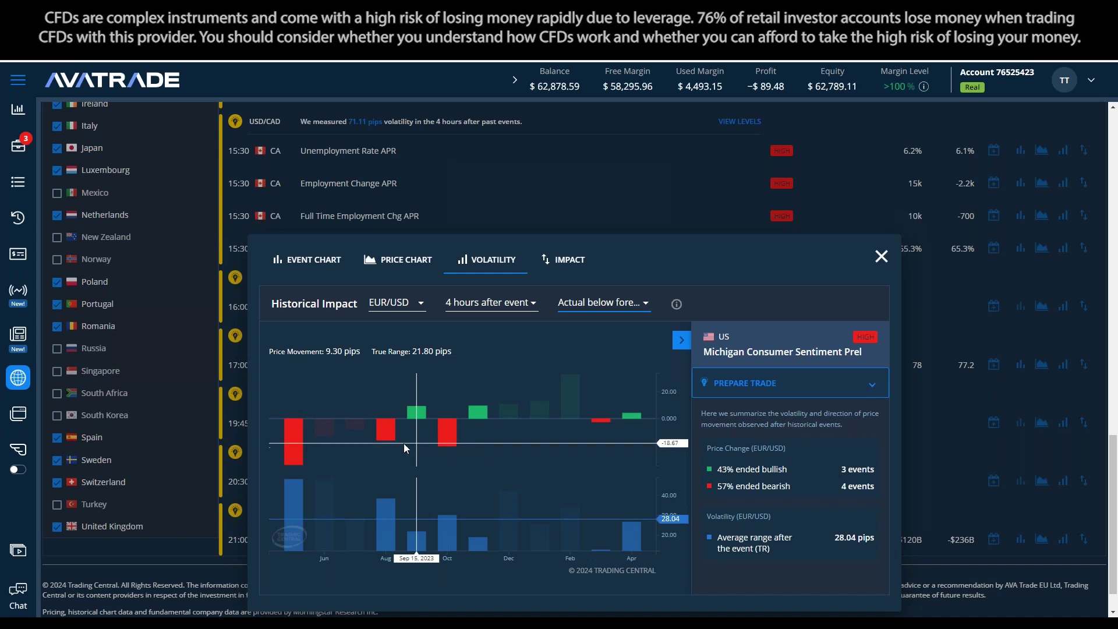
{"action": "left_click", "coordinate": [610, 307]}
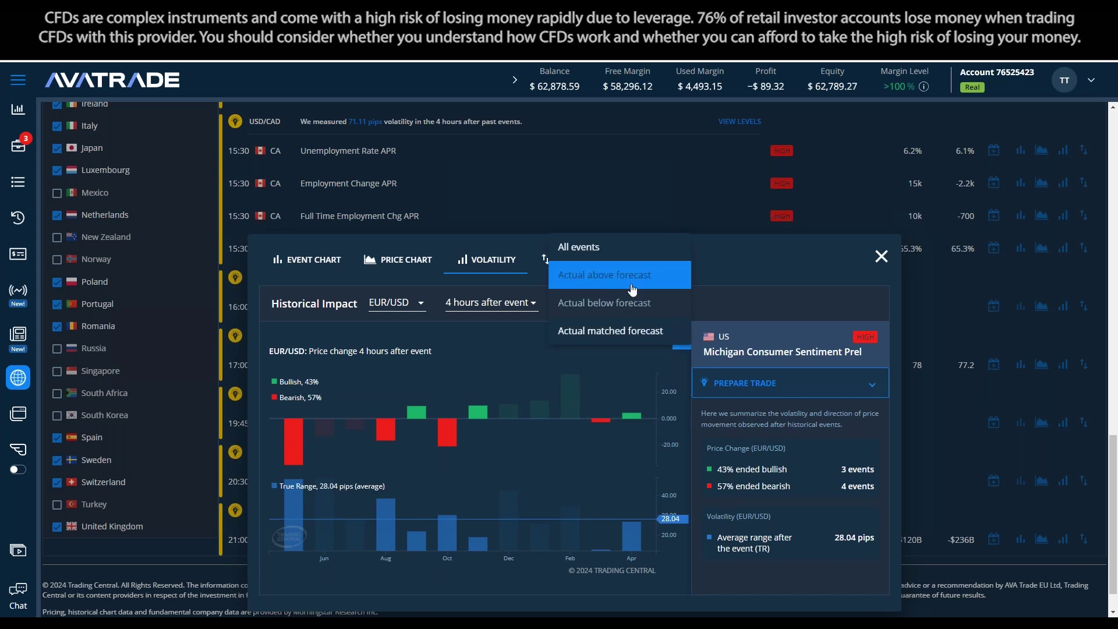
{"action": "left_click", "coordinate": [606, 275]}
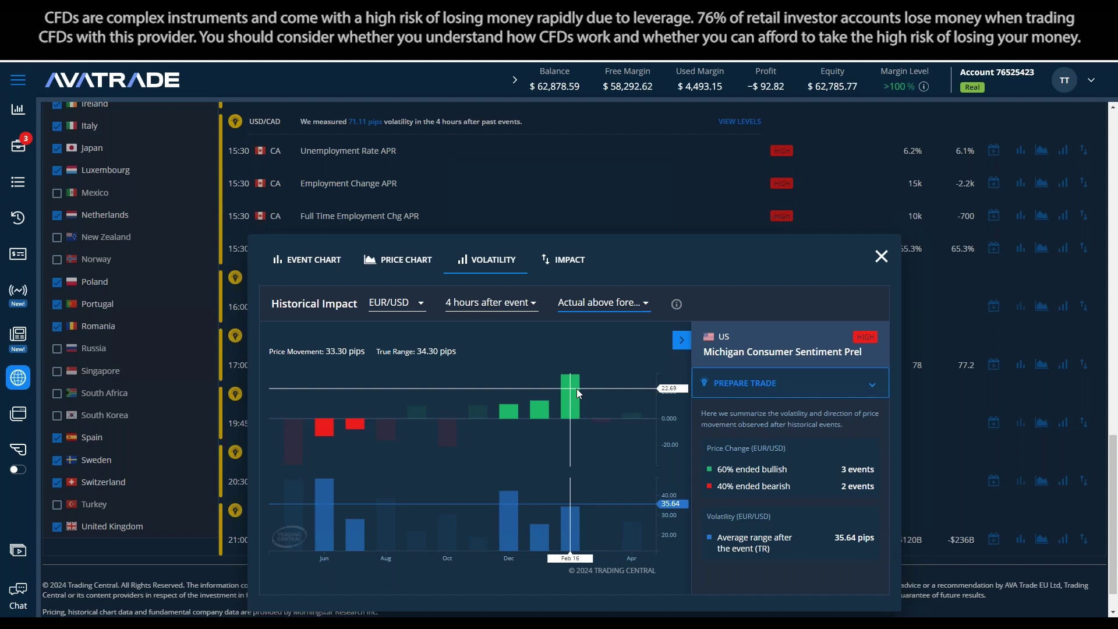
{"action": "left_click", "coordinate": [880, 257]}
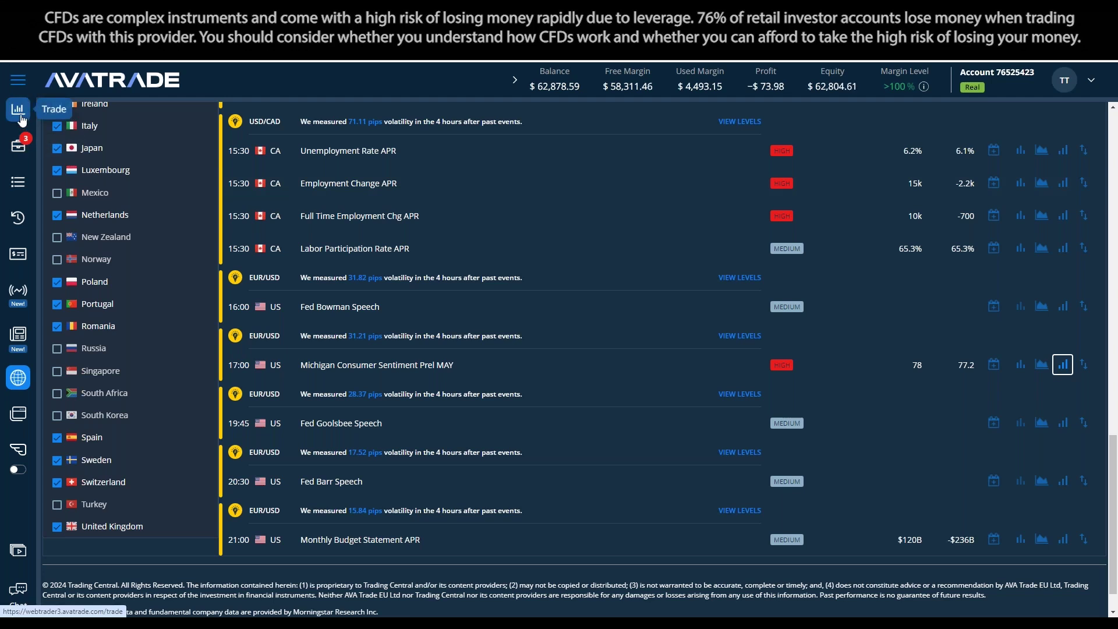
{"action": "mouse_move", "coordinate": [18, 377]}
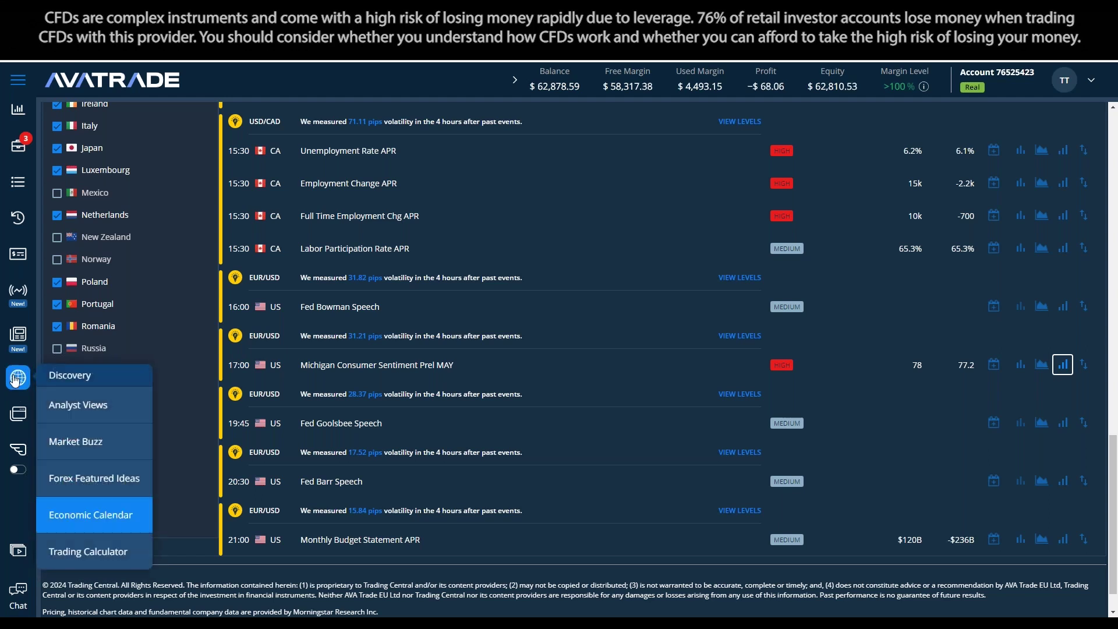
Open Market Buzz, view the mention details for Air T Inc (AIRT), and return to the stocks bubble overview
{"action": "left_click", "coordinate": [73, 448]}
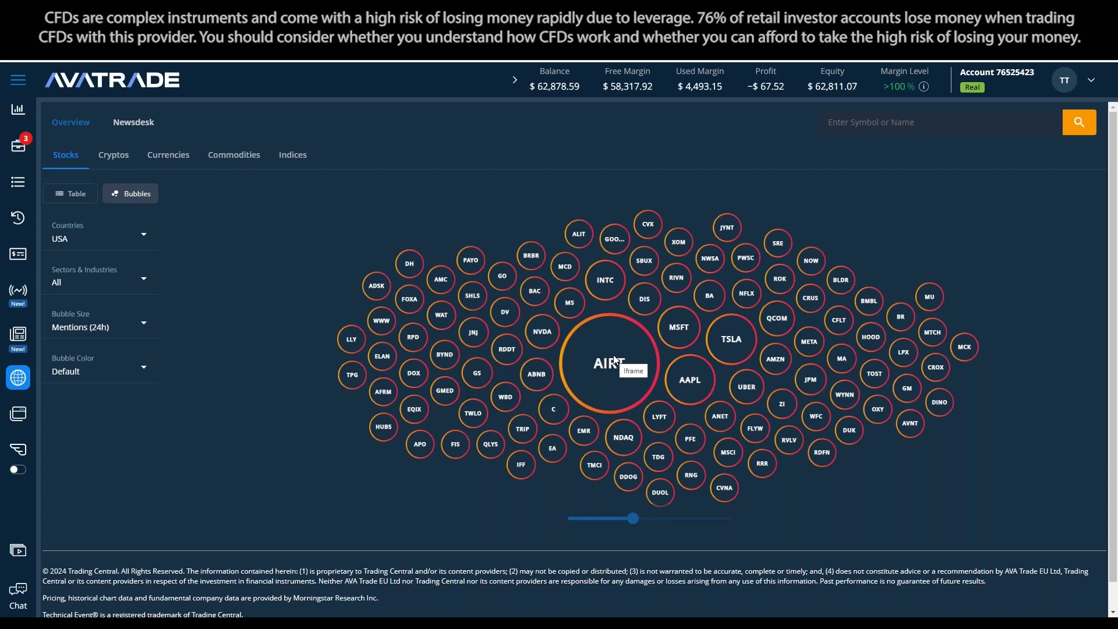
{"action": "left_click", "coordinate": [614, 359]}
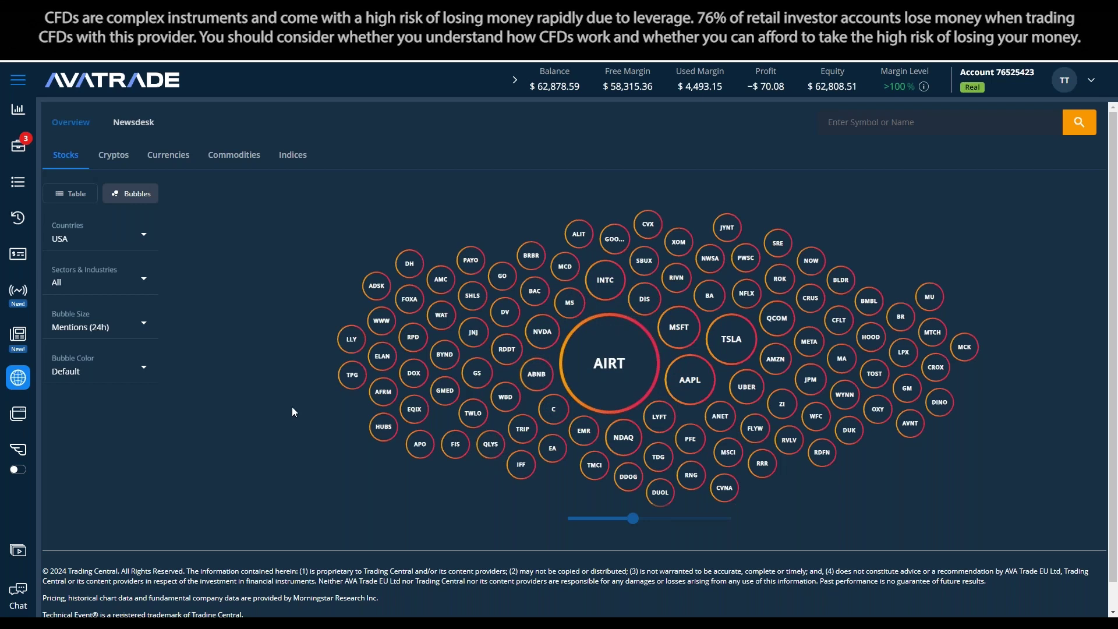
{"action": "mouse_move", "coordinate": [557, 361]}
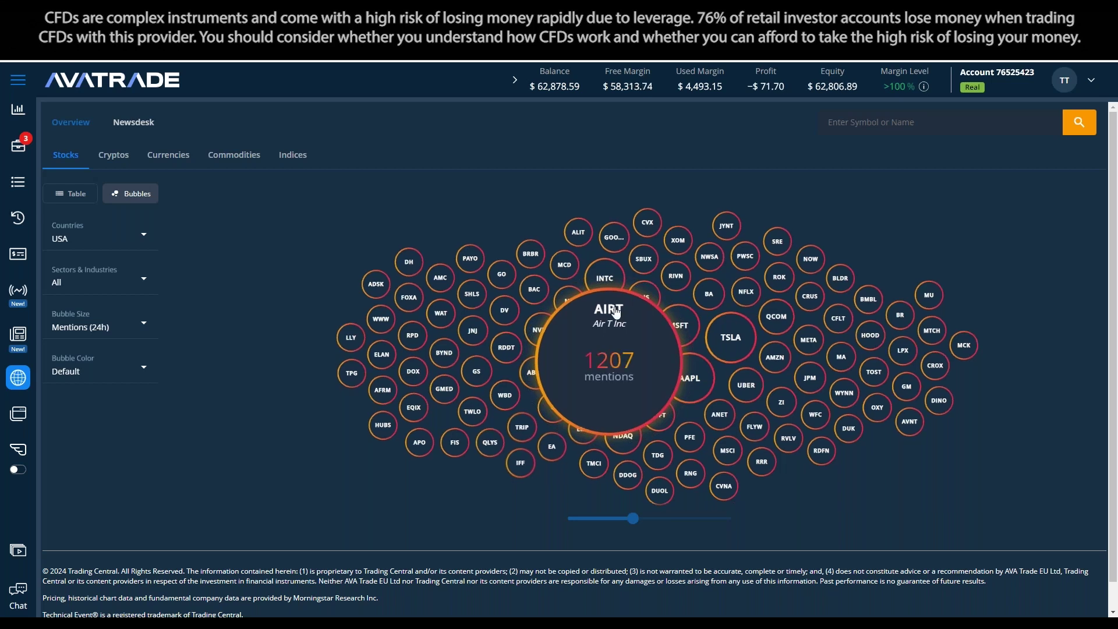
{"action": "left_click", "coordinate": [609, 374]}
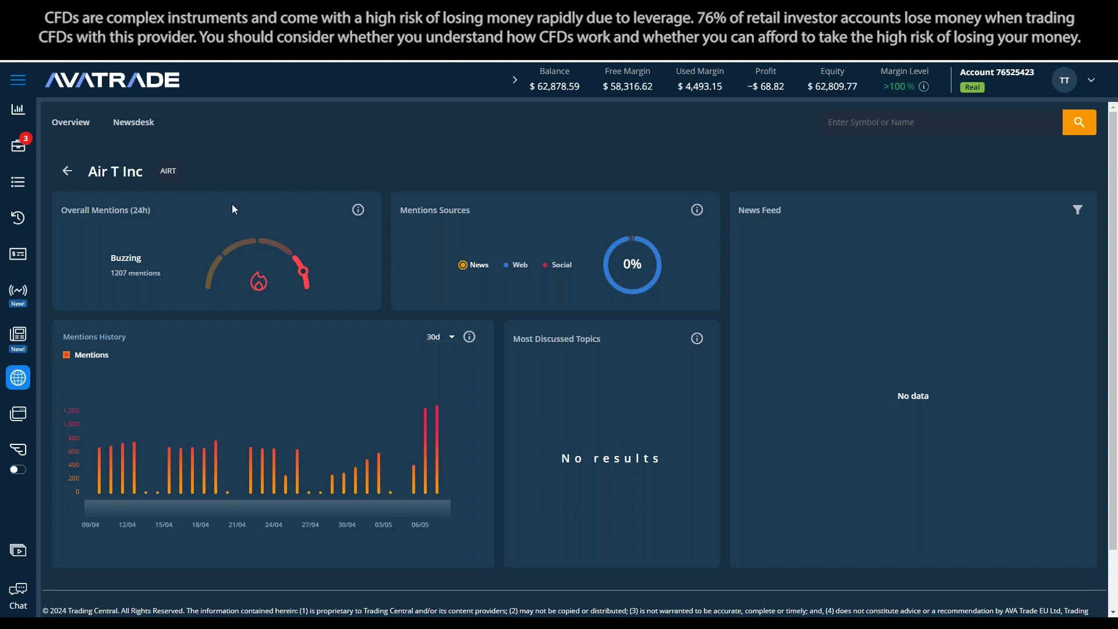
{"action": "key", "text": "F5"}
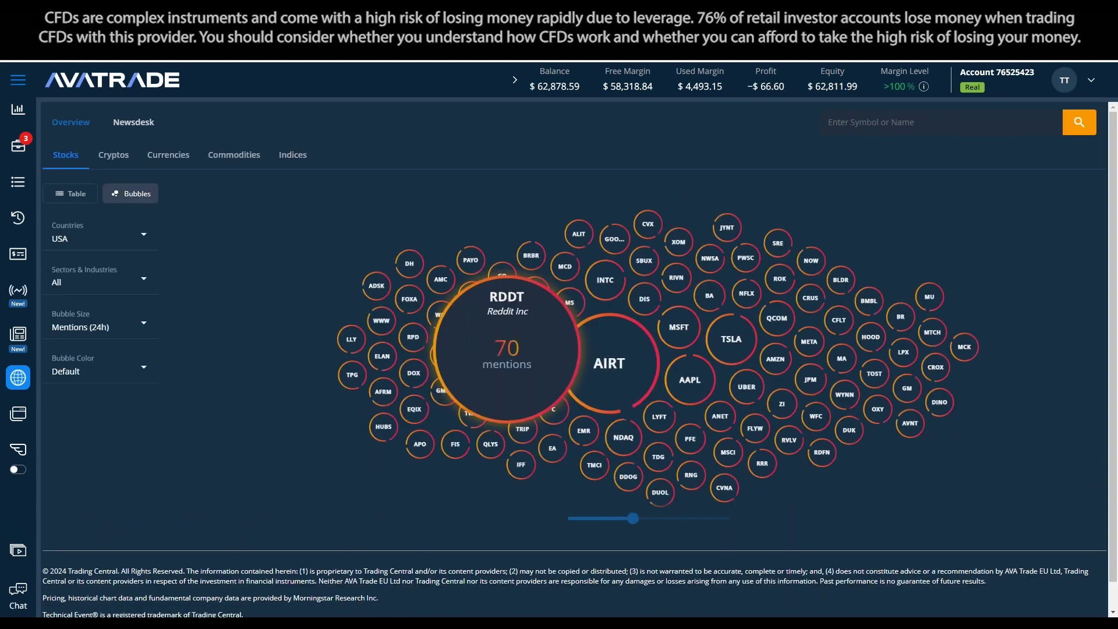
Open TripAdvisor Inc (TRIP) from the stock bubbles, read its trend analysis, and close the analysis
{"action": "mouse_move", "coordinate": [532, 421]}
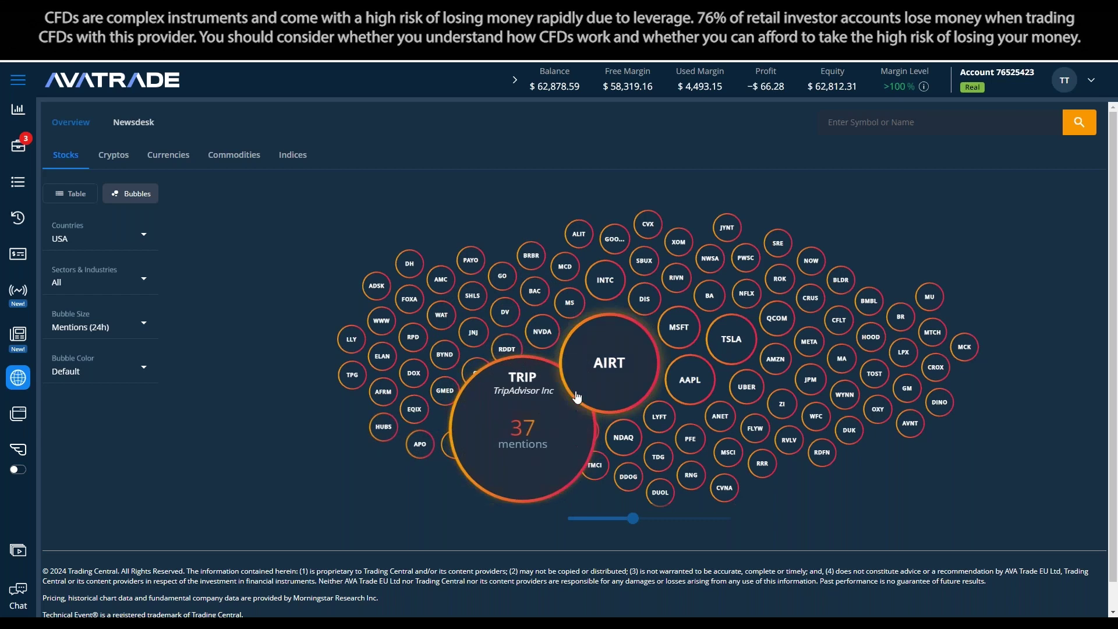
{"action": "left_click", "coordinate": [525, 426]}
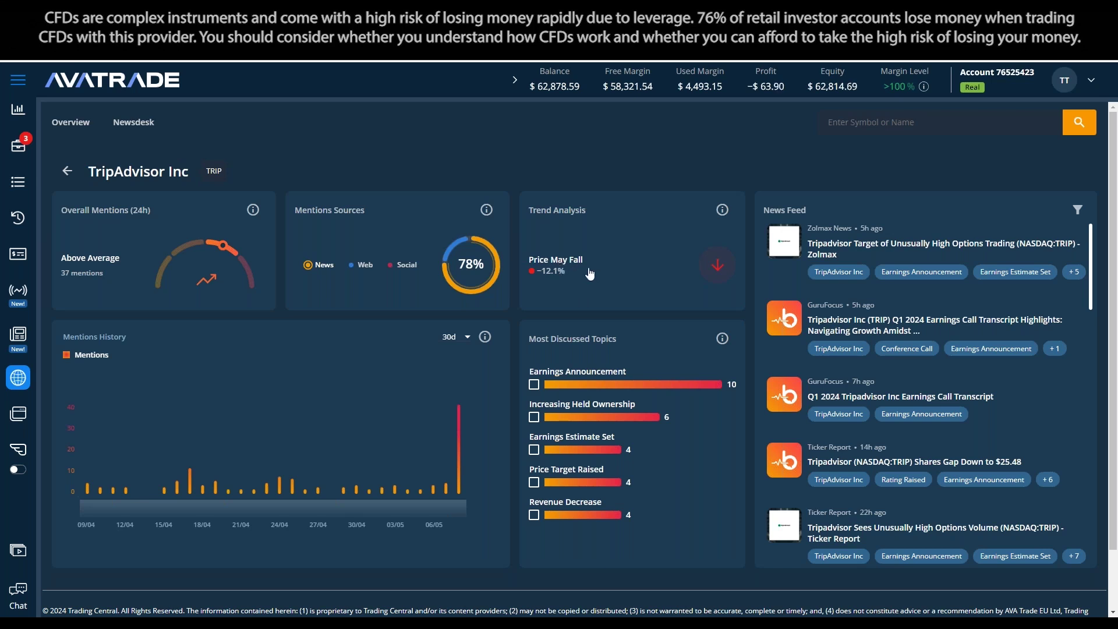
{"action": "left_click", "coordinate": [589, 274]}
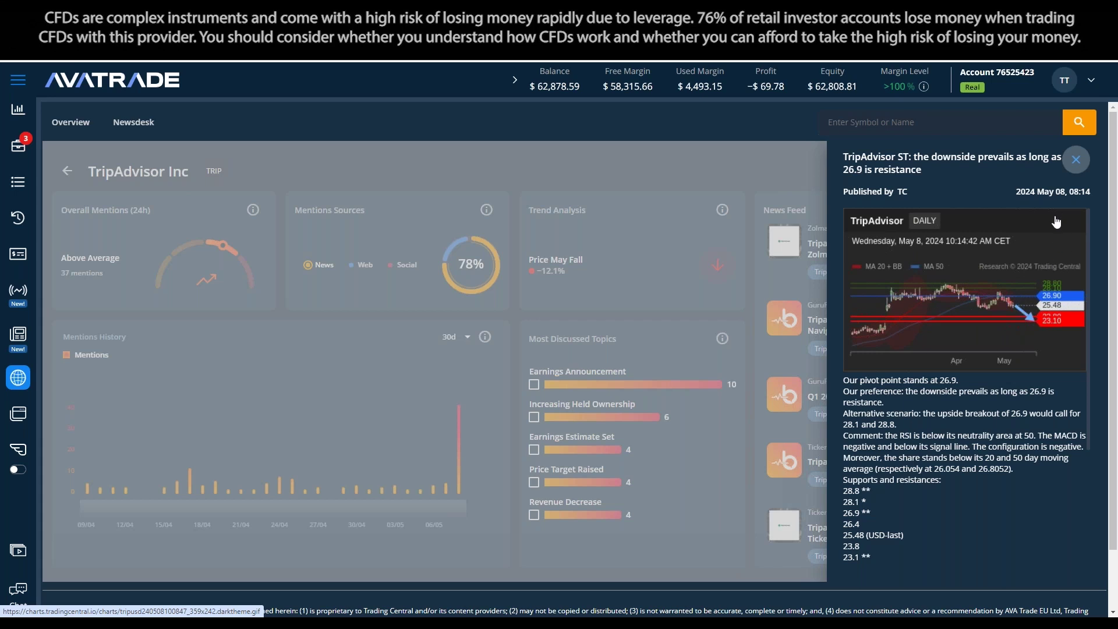
{"action": "left_click", "coordinate": [1075, 160]}
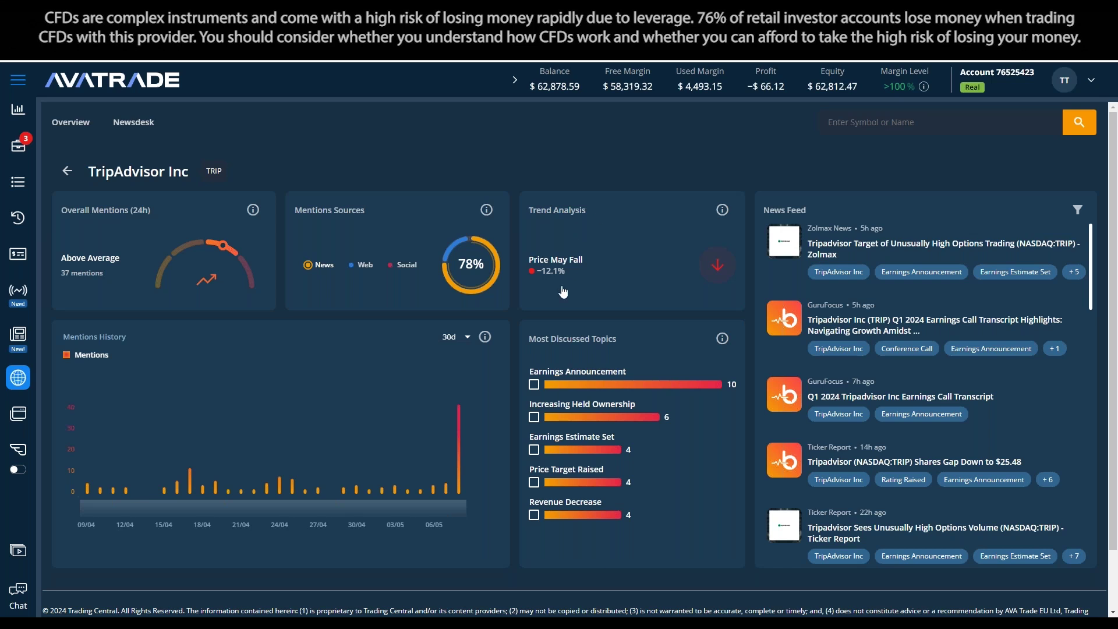
Open the Zolmax story on Tripadvisor's unusually high options trading, skim the full article on its website, and close the story
{"action": "left_click", "coordinate": [872, 248]}
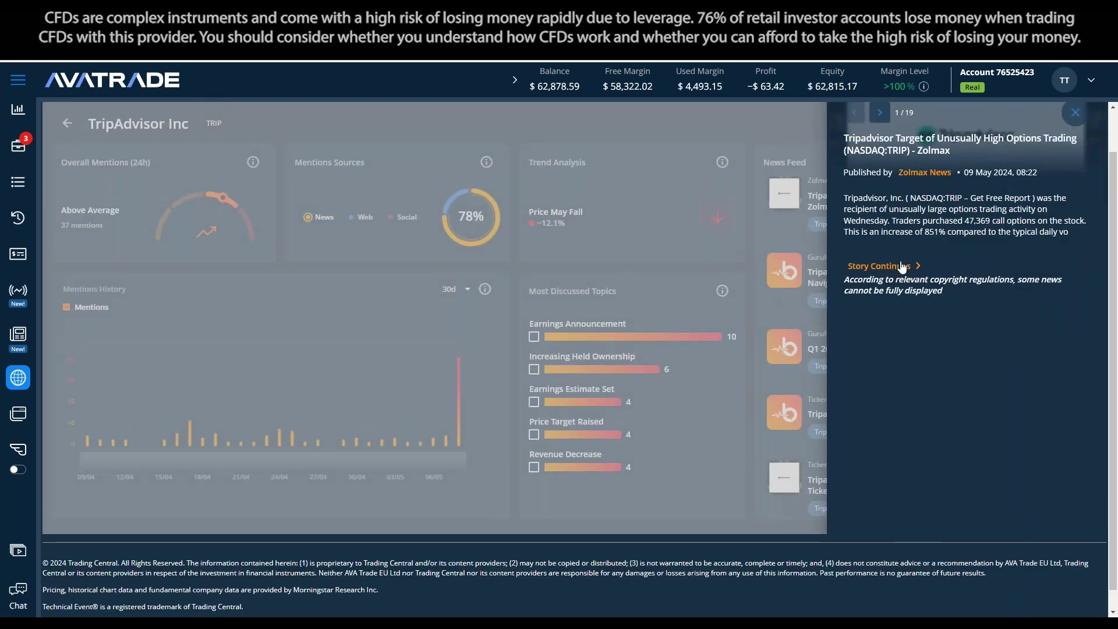
{"action": "left_click", "coordinate": [894, 271]}
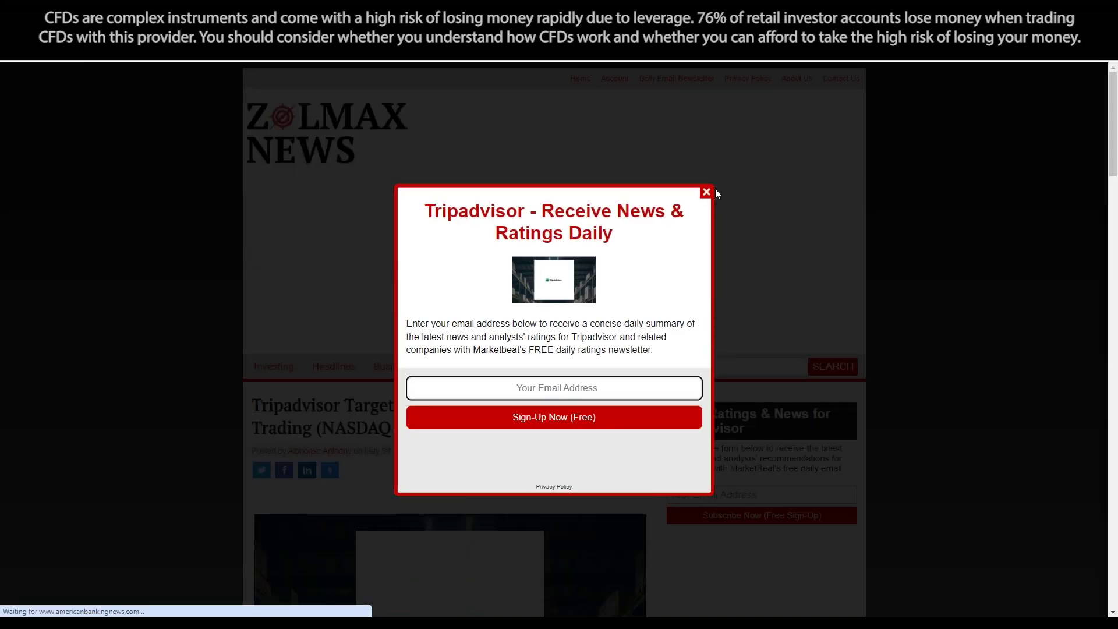
{"action": "left_click", "coordinate": [706, 194]}
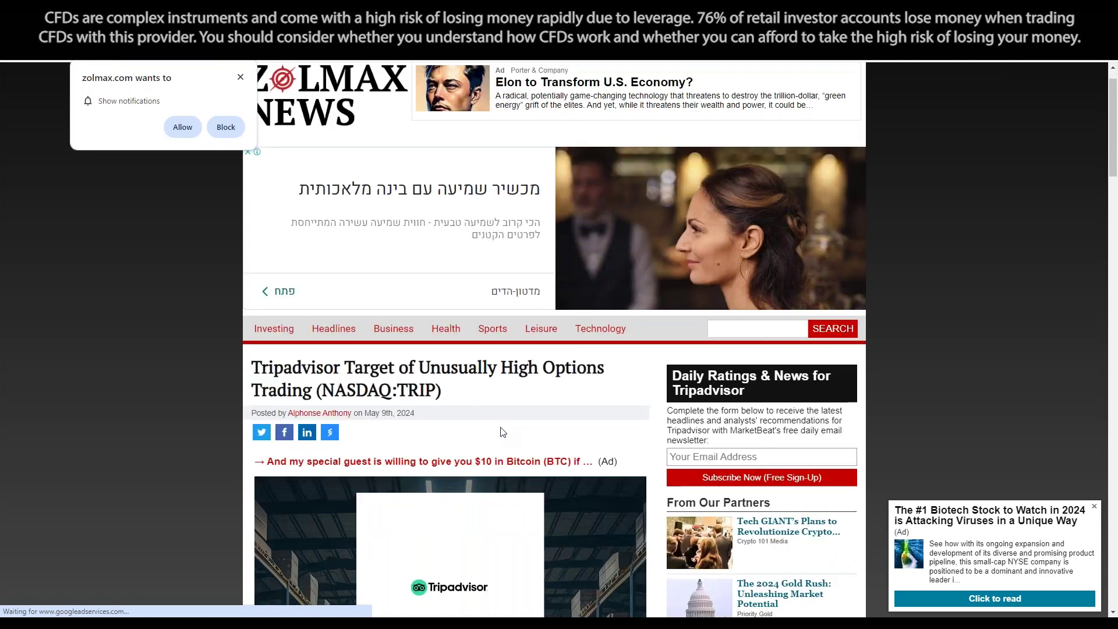
{"action": "scroll", "coordinate": [511, 434], "scroll_direction": "down", "scroll_amount": 7}
{"action": "scroll", "coordinate": [406, 407], "scroll_direction": "down", "scroll_amount": 3}
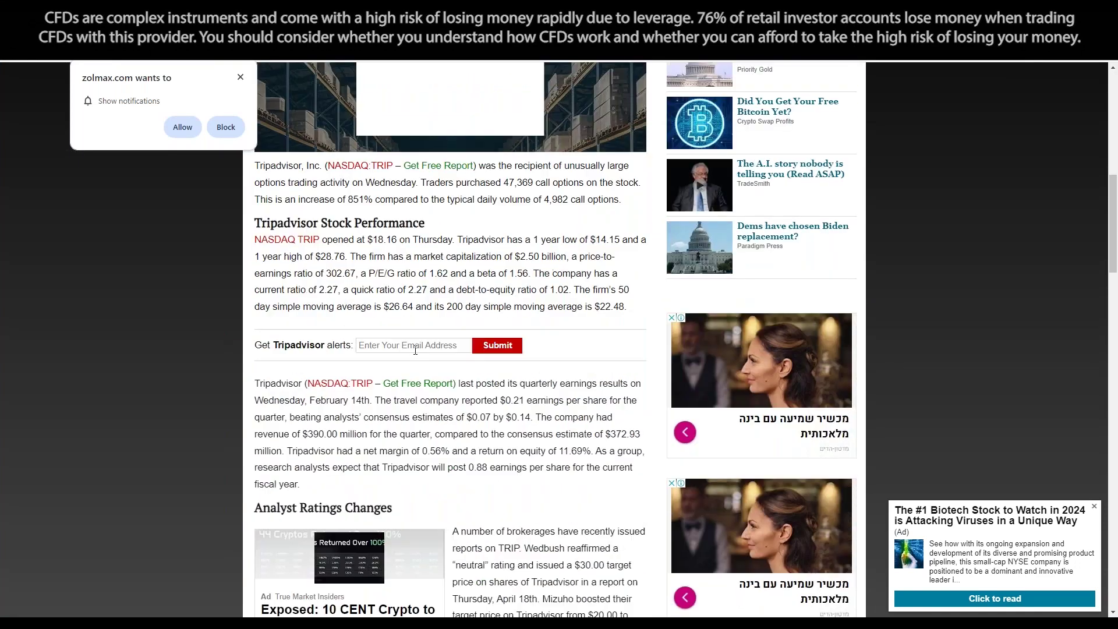
{"action": "scroll", "coordinate": [464, 432], "scroll_direction": "up", "scroll_amount": 10}
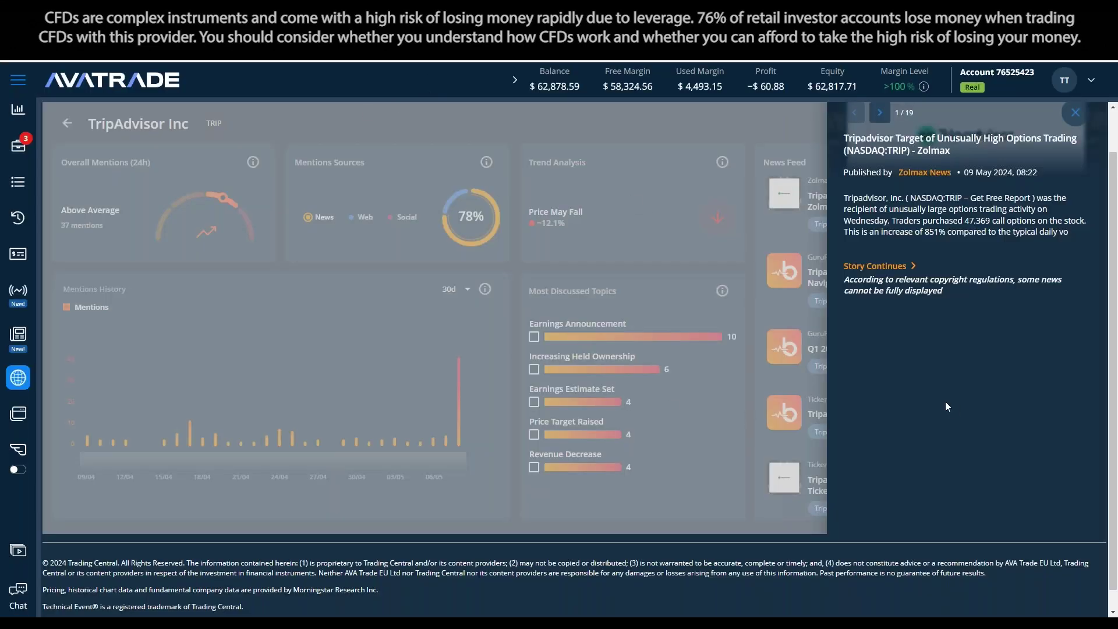
{"action": "left_click", "coordinate": [1077, 114]}
Browse TripAdvisor's other news headlines, review its trend analysis again, and go back to the stocks overview
{"action": "scroll", "coordinate": [920, 364], "scroll_direction": "down", "scroll_amount": 3}
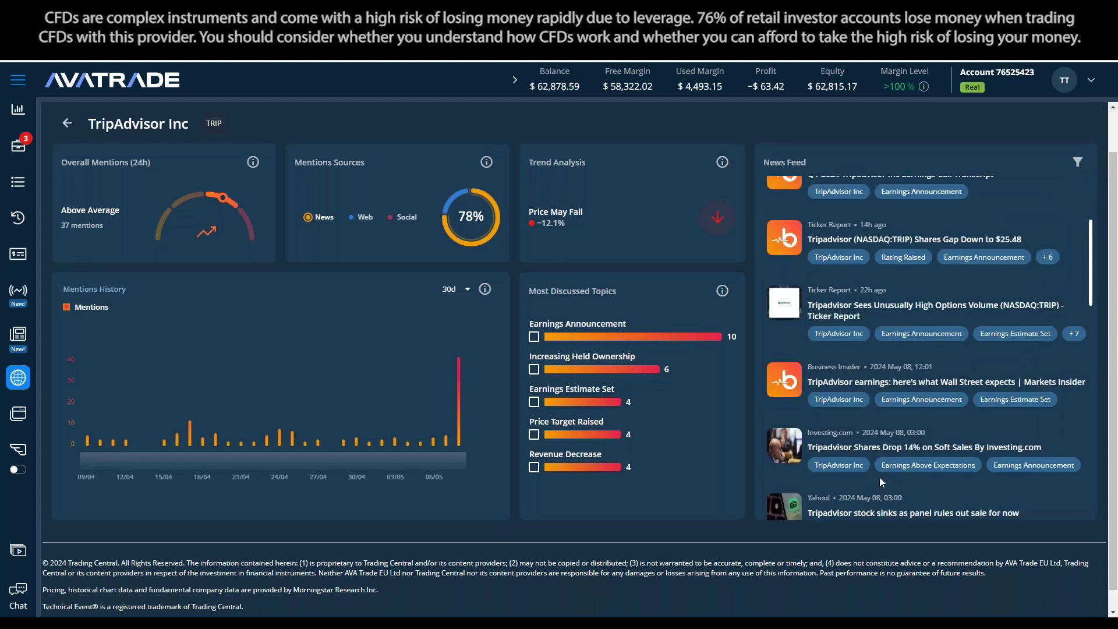
{"action": "scroll", "coordinate": [915, 421], "scroll_direction": "up", "scroll_amount": 5}
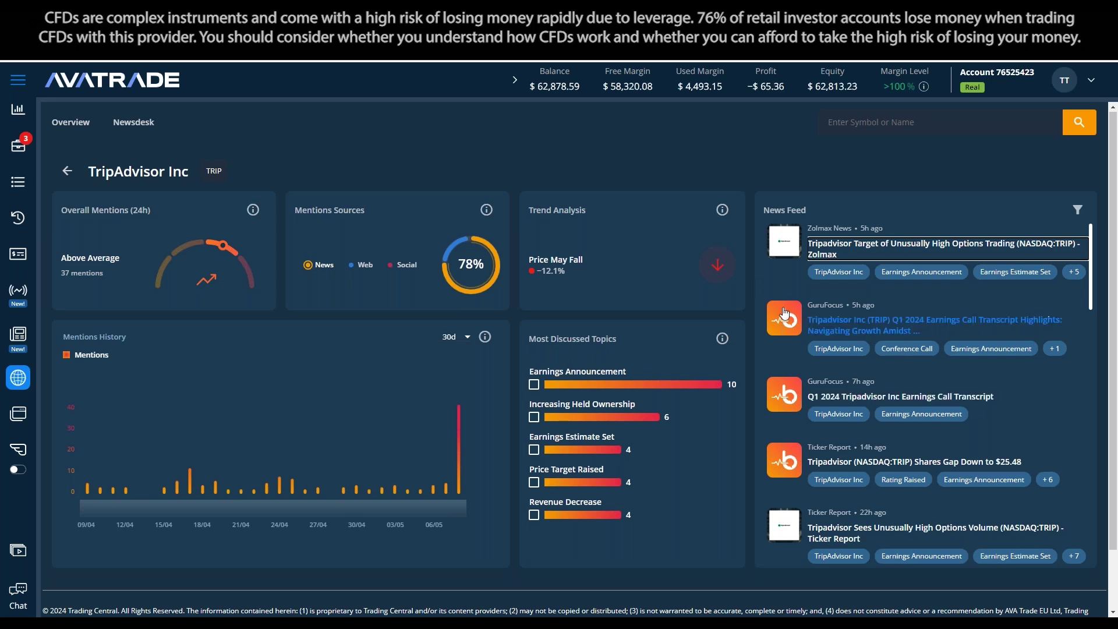
{"action": "left_click", "coordinate": [635, 269]}
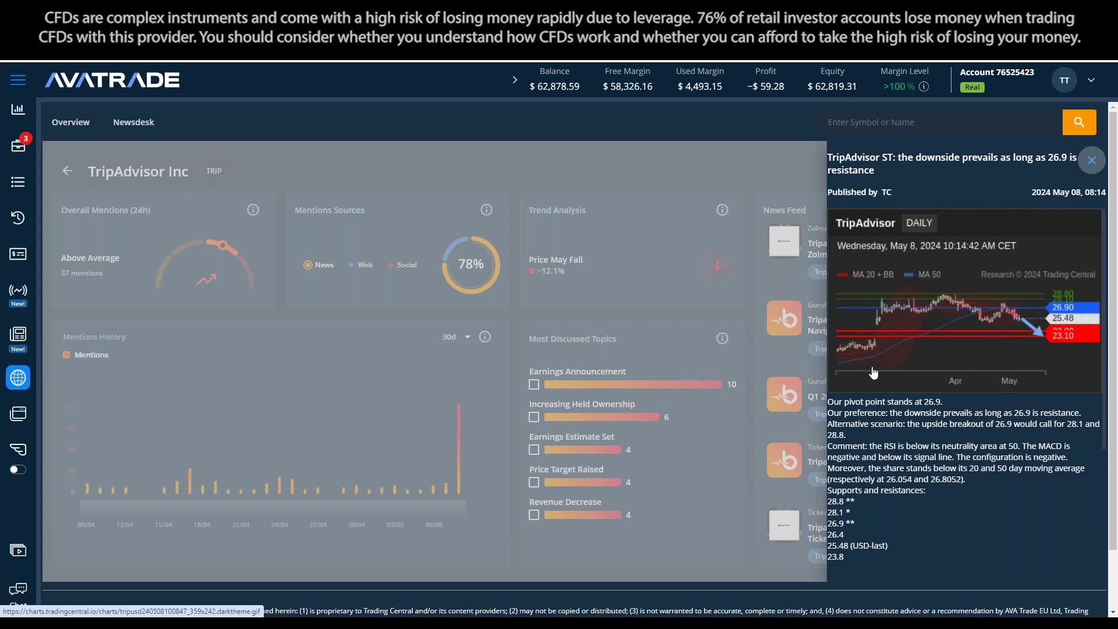
{"action": "left_click", "coordinate": [1092, 159]}
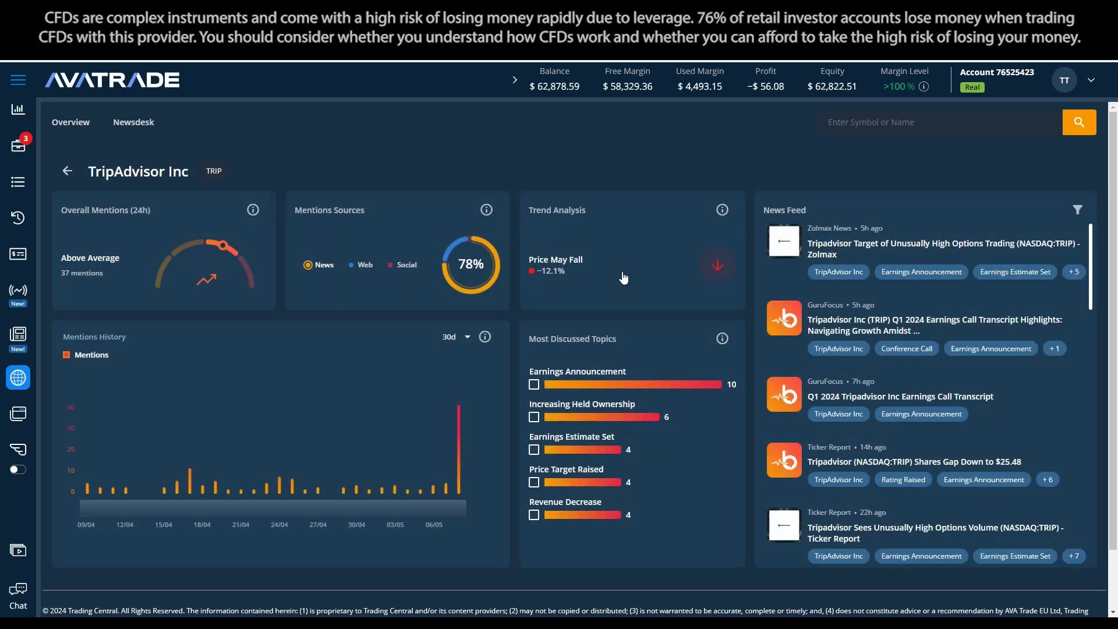
{"action": "left_click", "coordinate": [67, 170]}
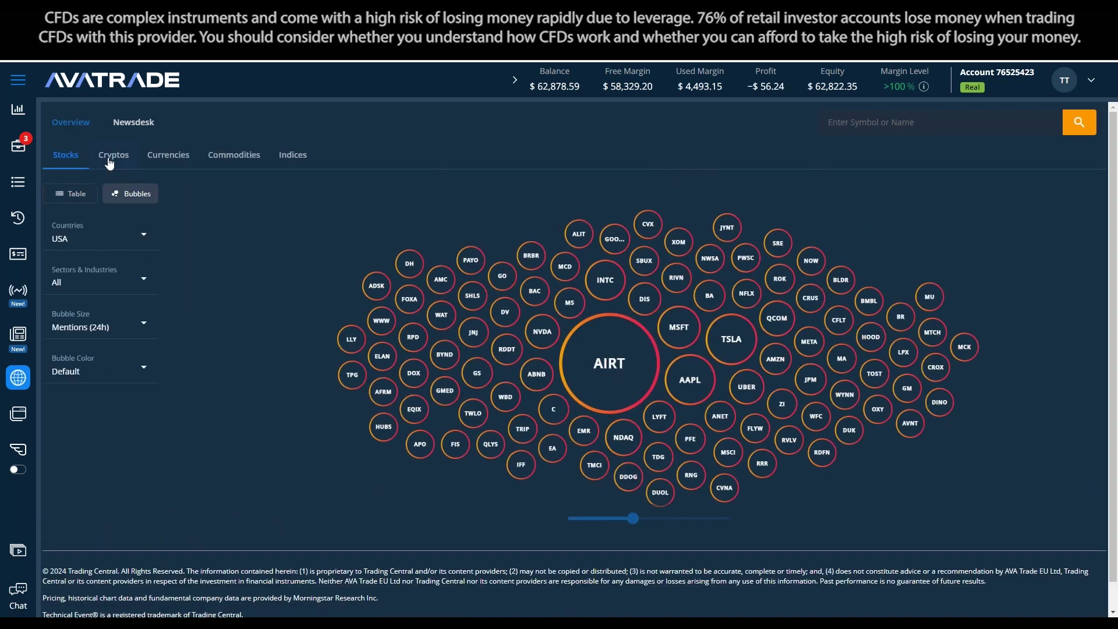
Show the commodities bubbles, open the Gold (GC) page to browse its news feed, and return to the overview
{"action": "left_click", "coordinate": [228, 157]}
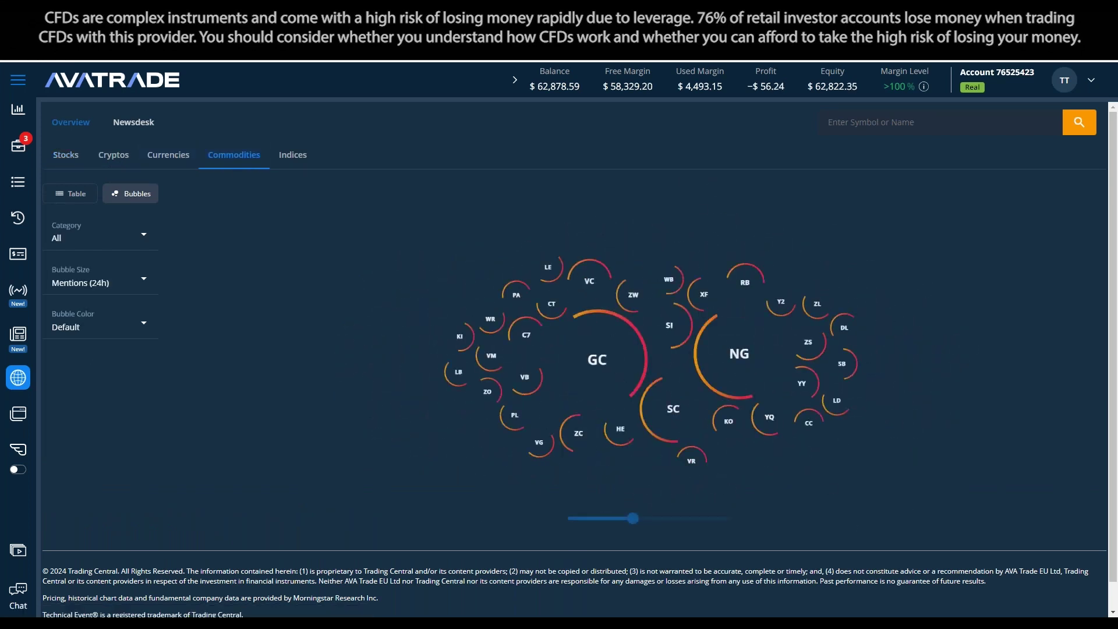
{"action": "mouse_move", "coordinate": [646, 365]}
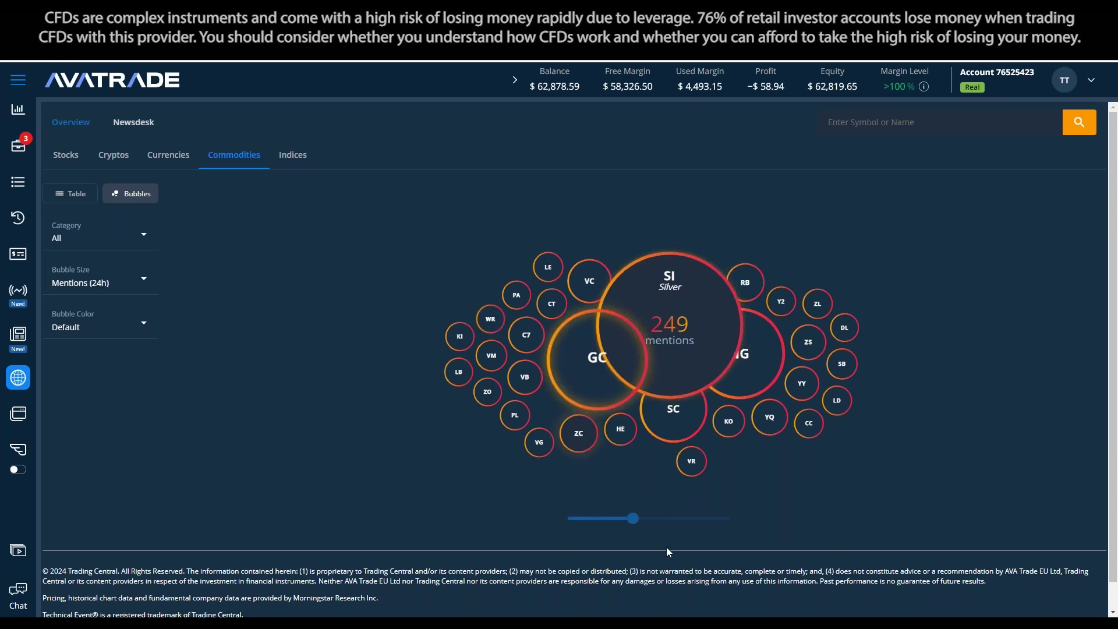
{"action": "mouse_move", "coordinate": [733, 341]}
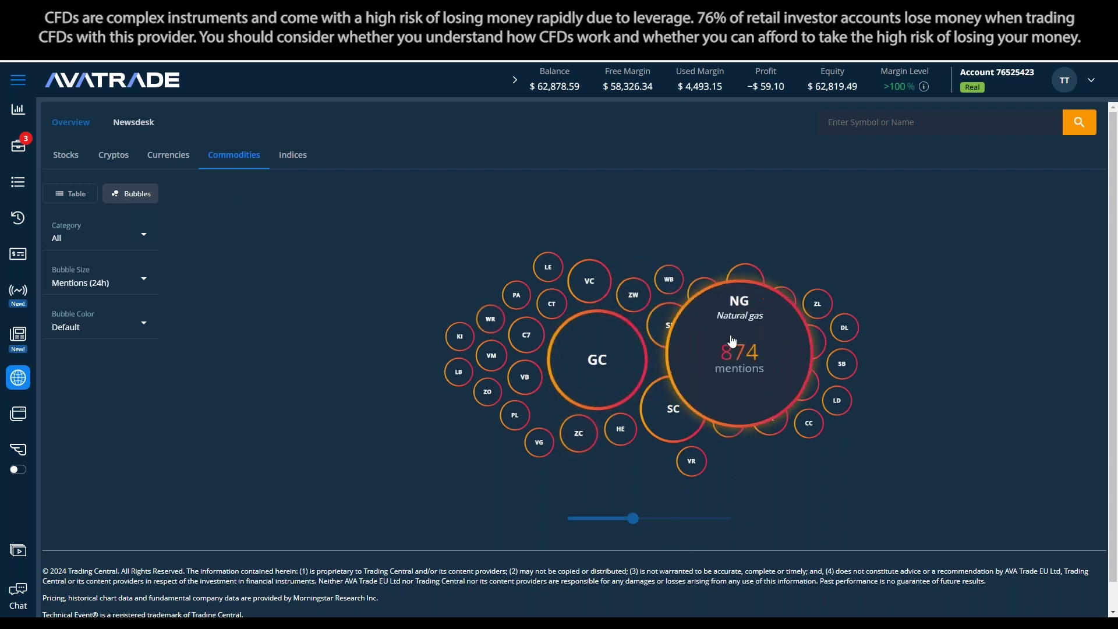
{"action": "left_click", "coordinate": [604, 363]}
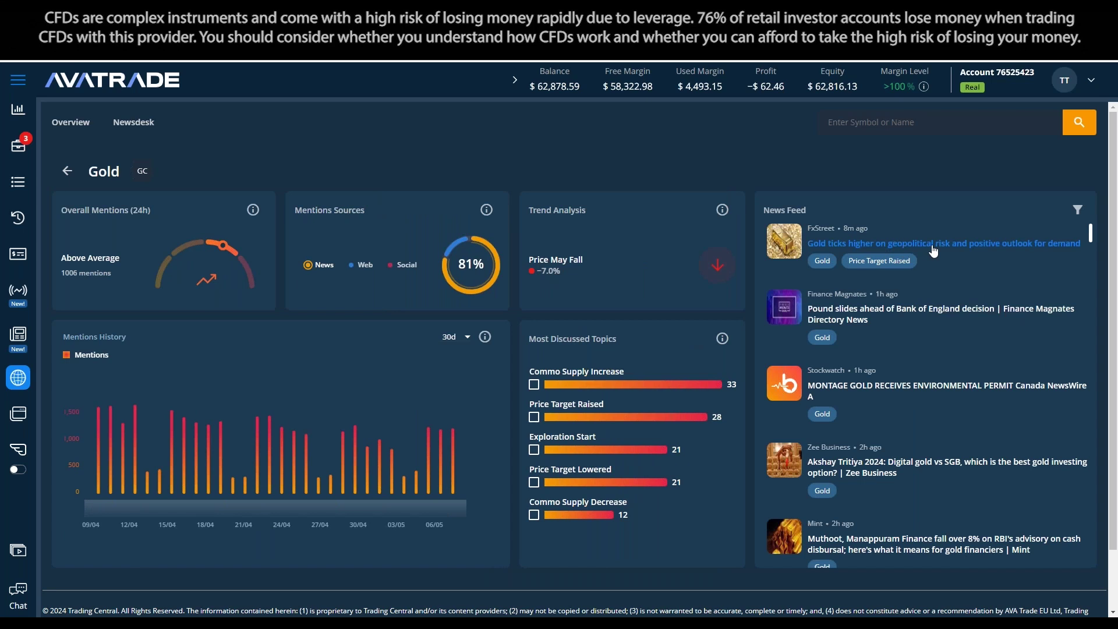
{"action": "scroll", "coordinate": [938, 359], "scroll_direction": "down", "scroll_amount": 2}
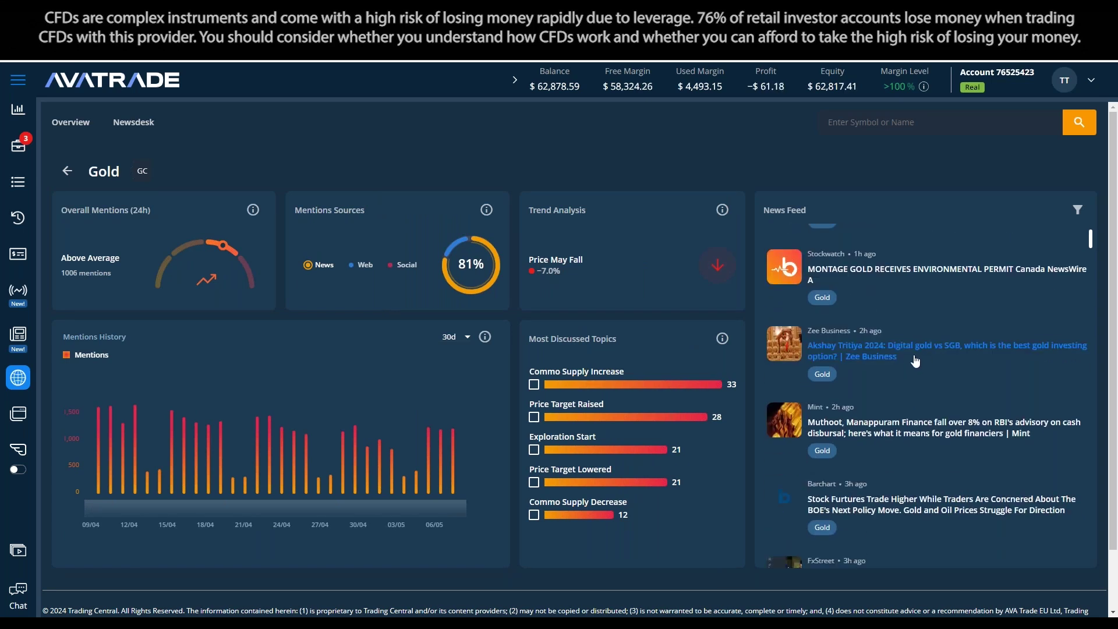
{"action": "scroll", "coordinate": [926, 359], "scroll_direction": "down", "scroll_amount": 8}
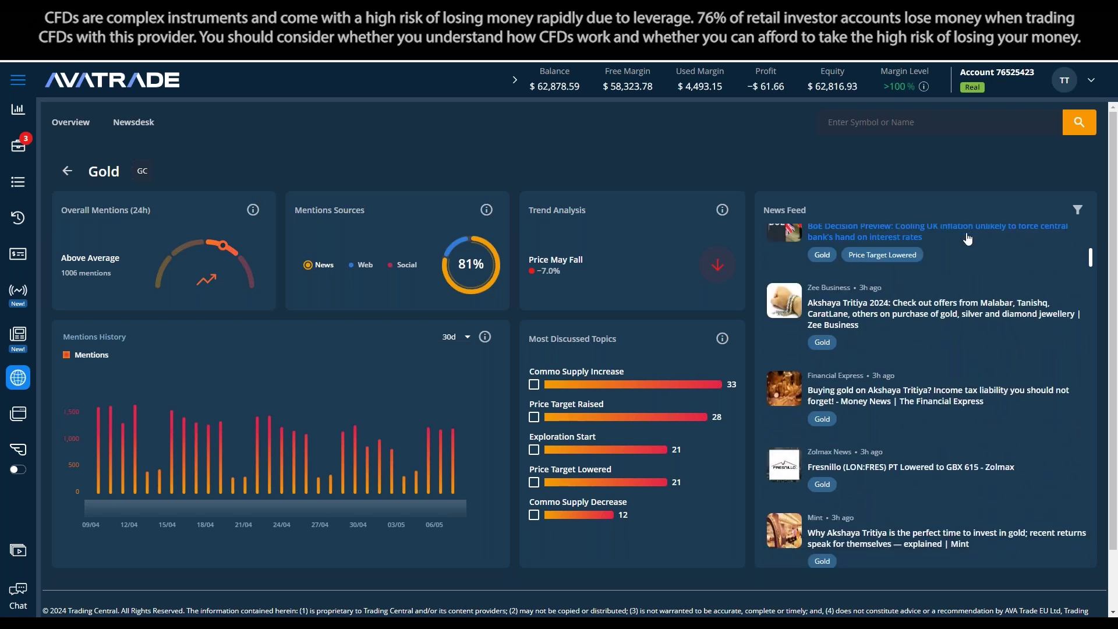
{"action": "left_click", "coordinate": [65, 175]}
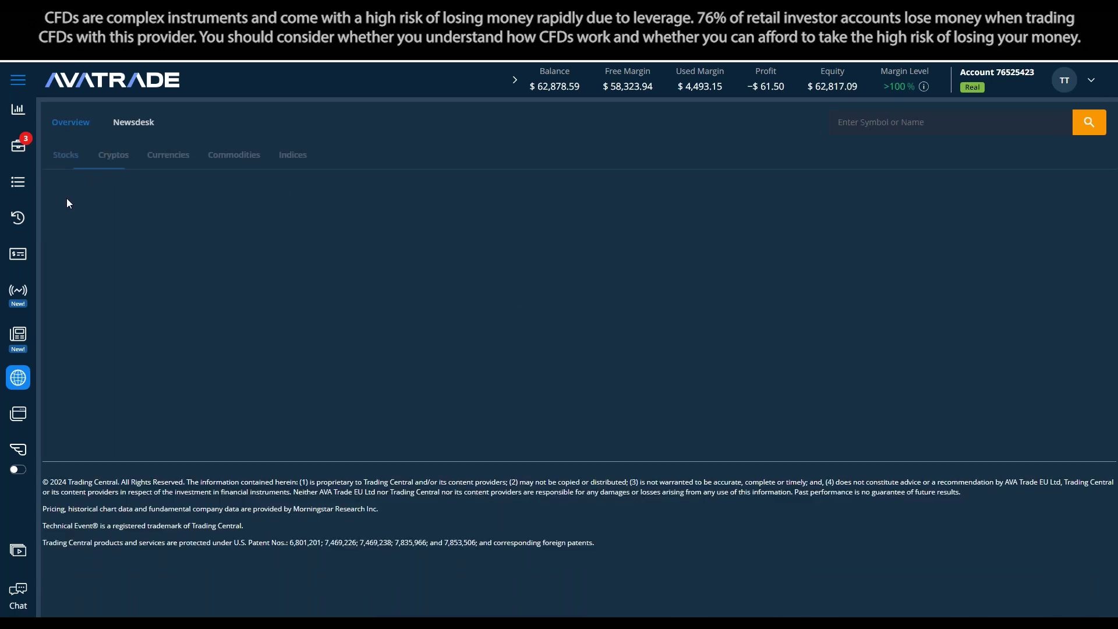
Review the mention sources of Air T Inc (AIRT) in the stocks category and return to the bubbles
{"action": "left_click", "coordinate": [63, 156]}
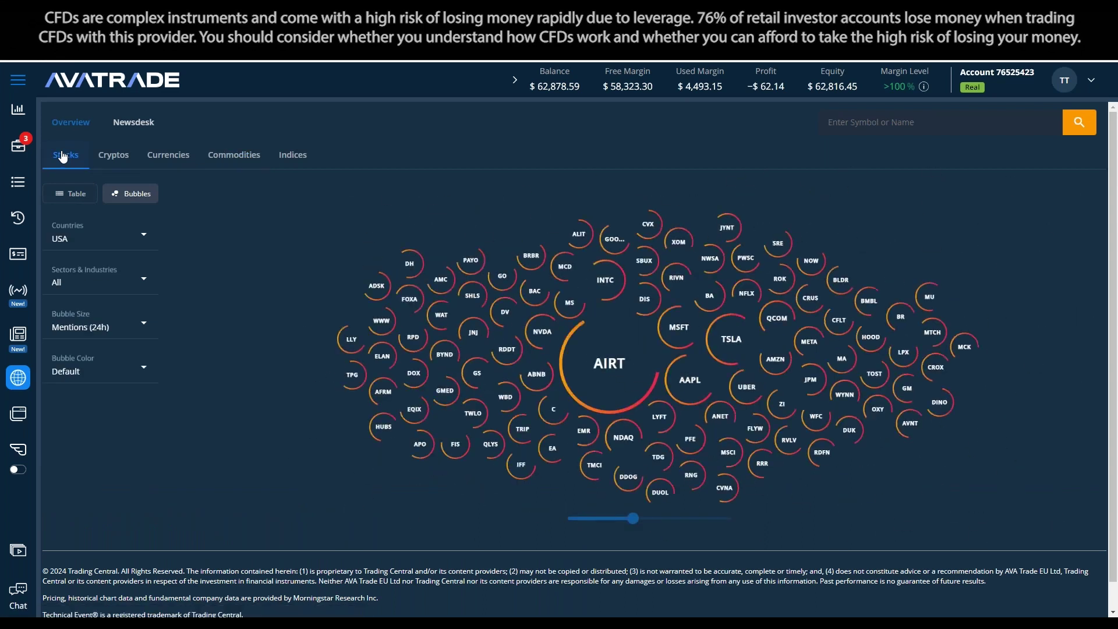
{"action": "left_click", "coordinate": [606, 365]}
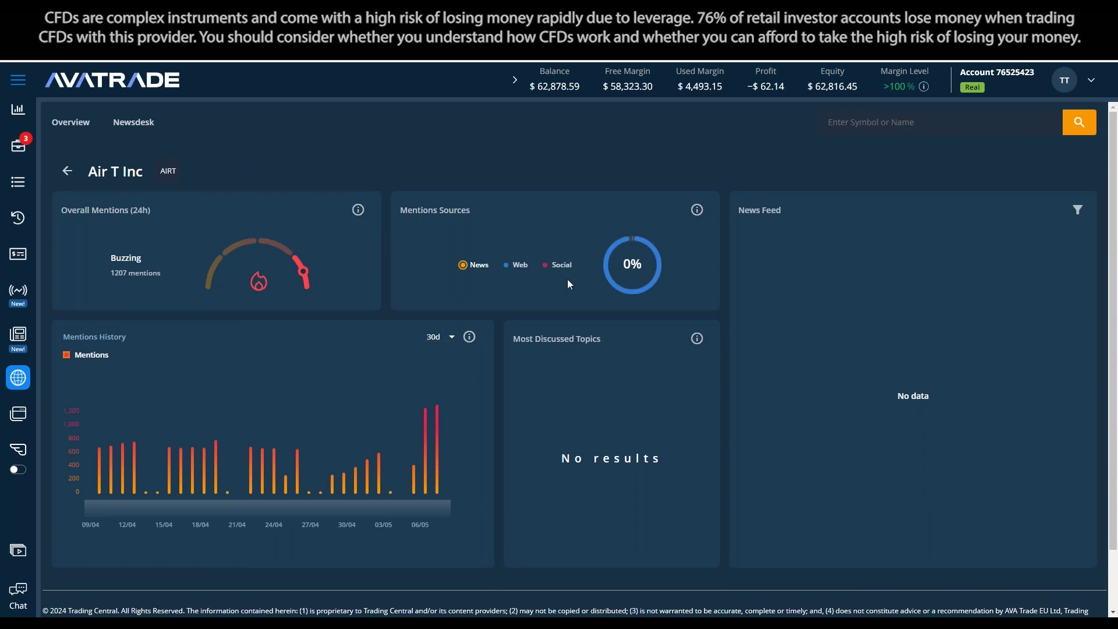
{"action": "left_click", "coordinate": [67, 171]}
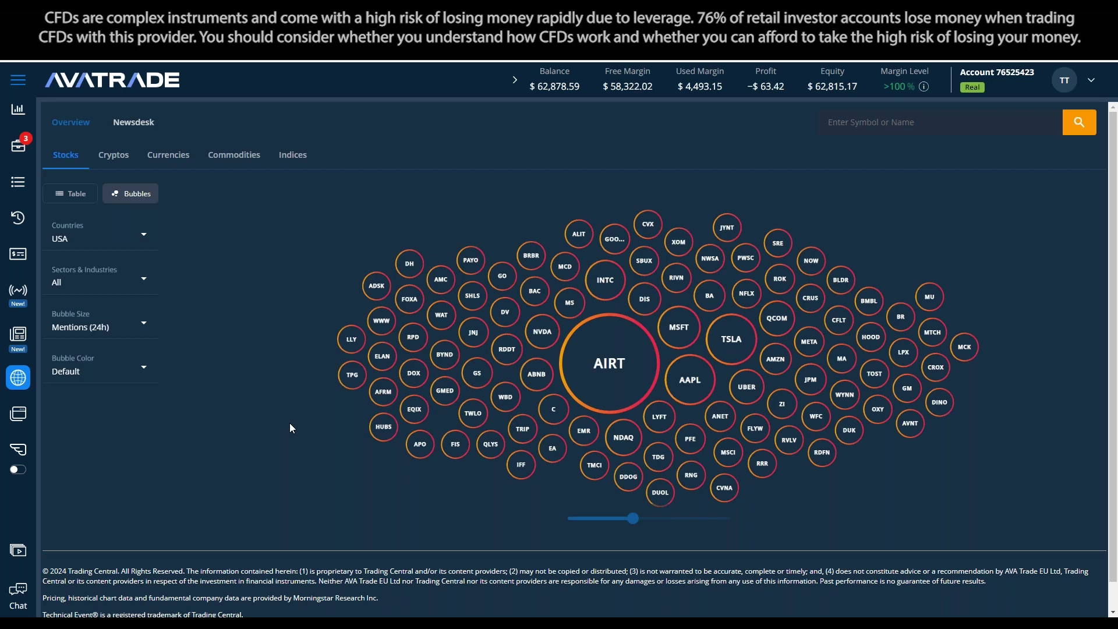
Open Tesla Inc (TSLA) from the stock bubbles, read and close its trend analysis, and browse its news feed
{"action": "mouse_move", "coordinate": [628, 393]}
{"action": "mouse_move", "coordinate": [606, 352]}
{"action": "mouse_move", "coordinate": [722, 349]}
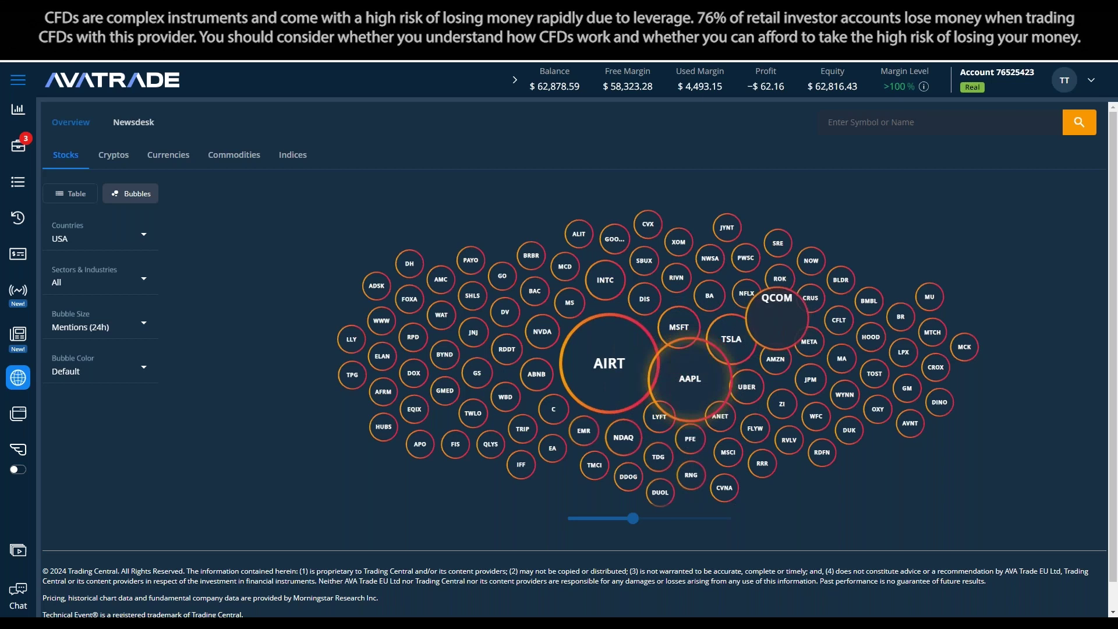
{"action": "left_click", "coordinate": [724, 358]}
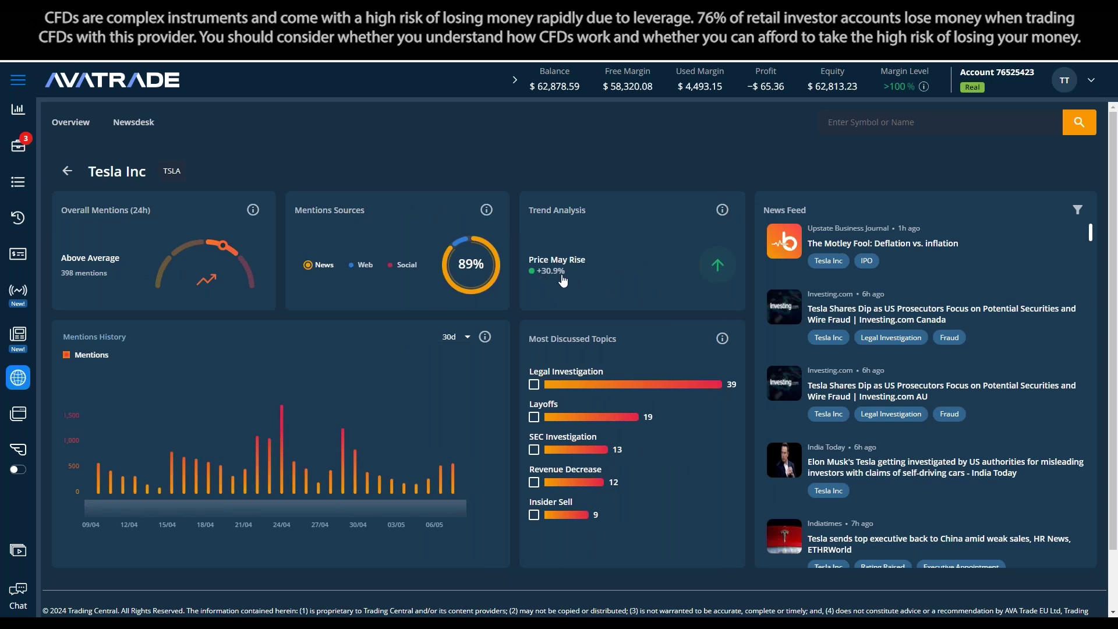
{"action": "left_click", "coordinate": [608, 265]}
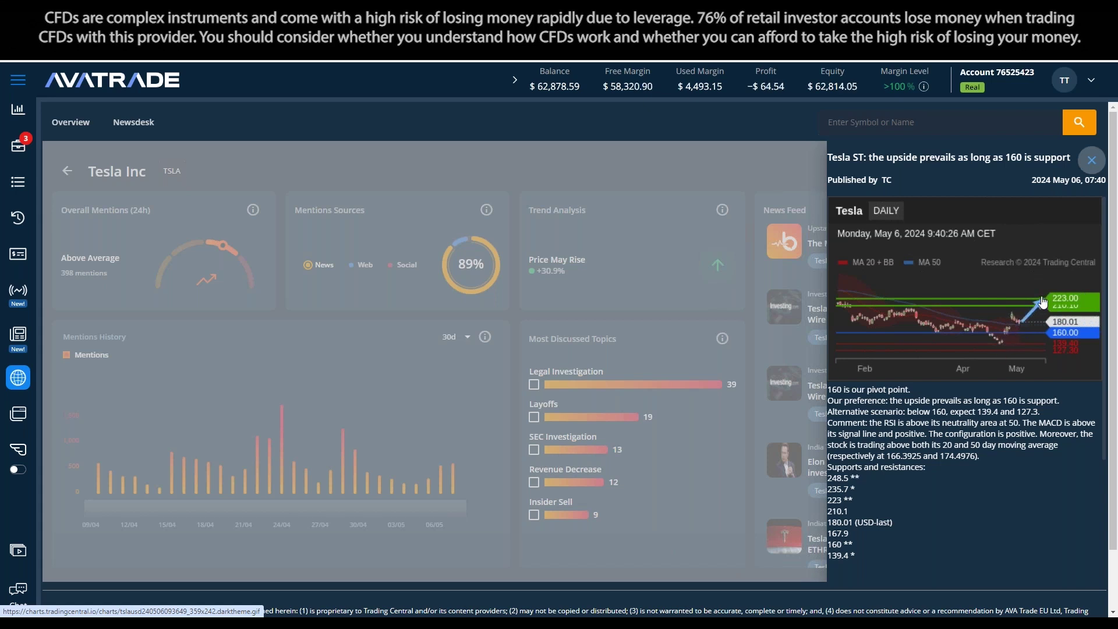
{"action": "left_click", "coordinate": [1092, 161]}
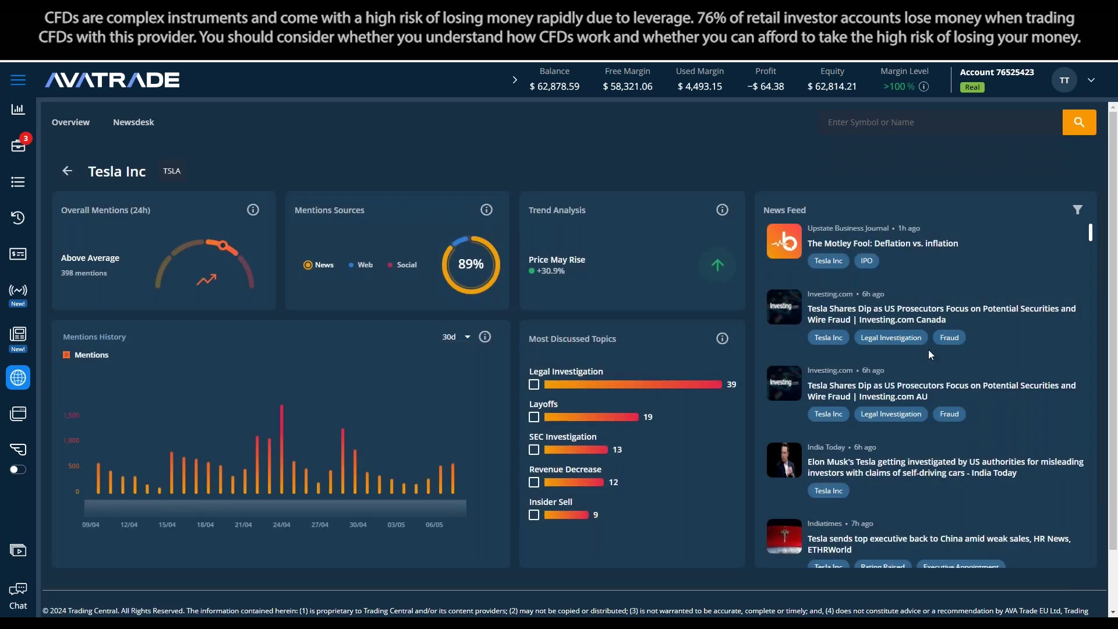
{"action": "scroll", "coordinate": [926, 376], "scroll_direction": "down", "scroll_amount": 2}
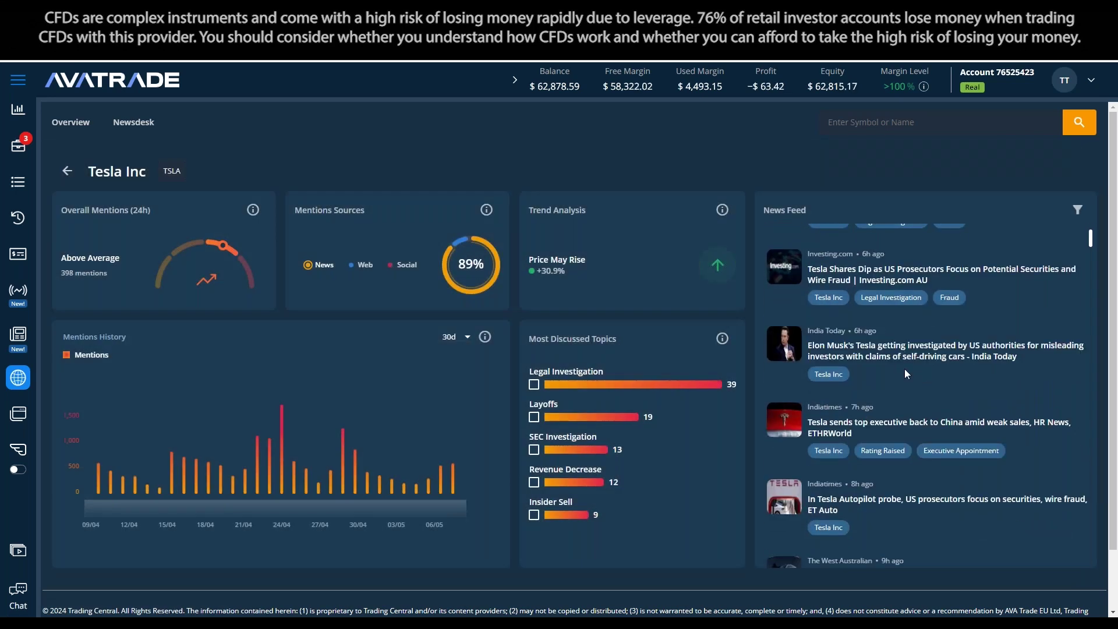
{"action": "scroll", "coordinate": [906, 382], "scroll_direction": "down", "scroll_amount": 1}
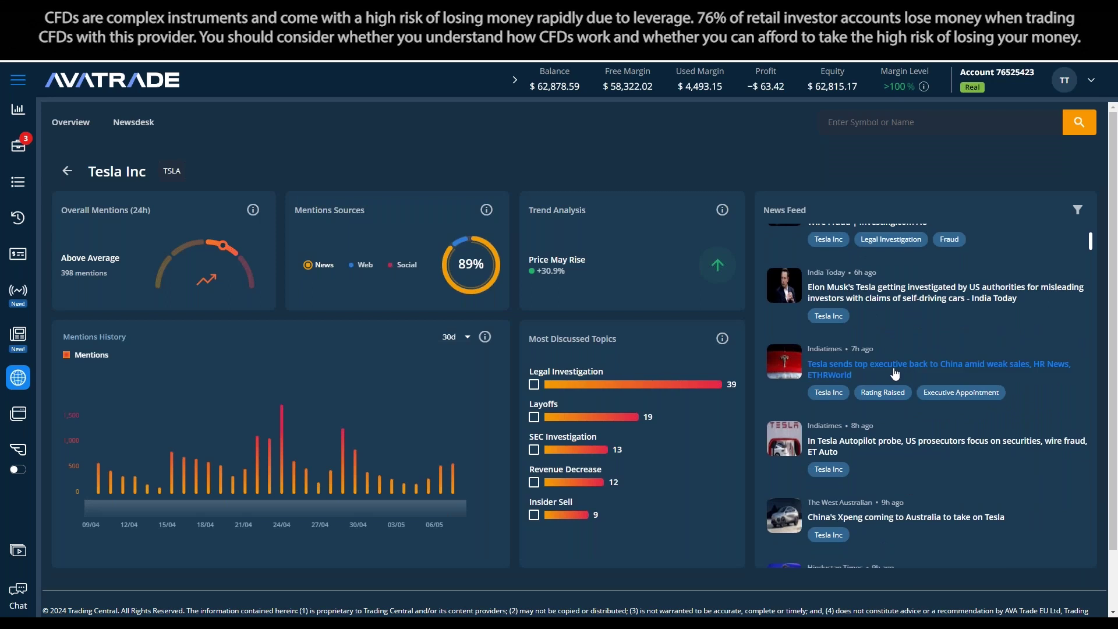
Browse more of Tesla's news headlines, return to the newest ones, and leave the Tesla page
{"action": "scroll", "coordinate": [897, 375], "scroll_direction": "down", "scroll_amount": 2}
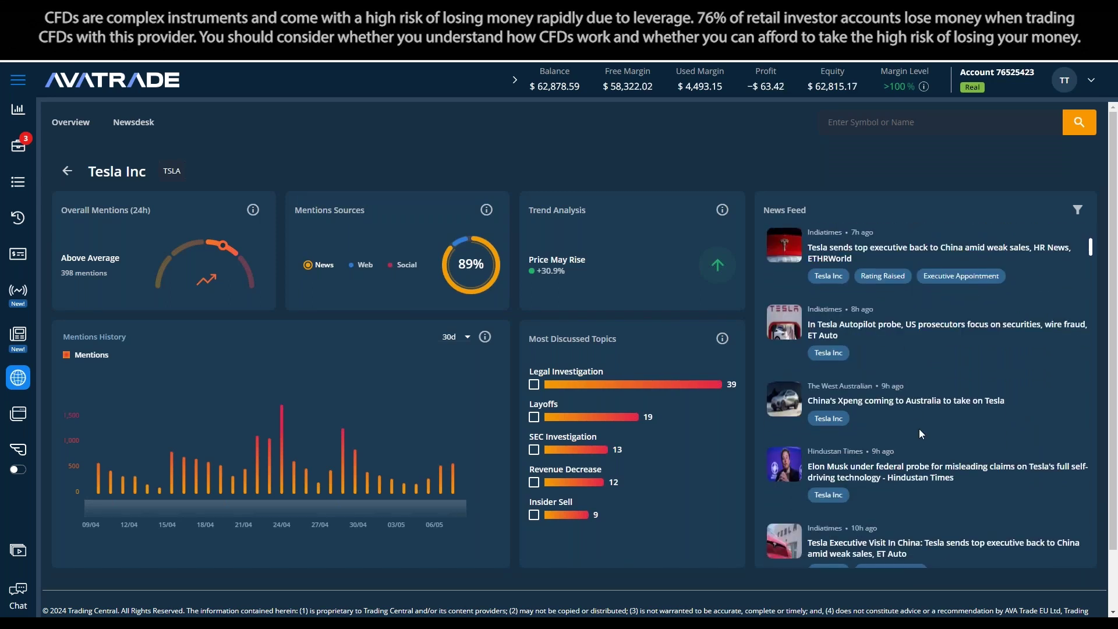
{"action": "scroll", "coordinate": [926, 442], "scroll_direction": "up", "scroll_amount": 3}
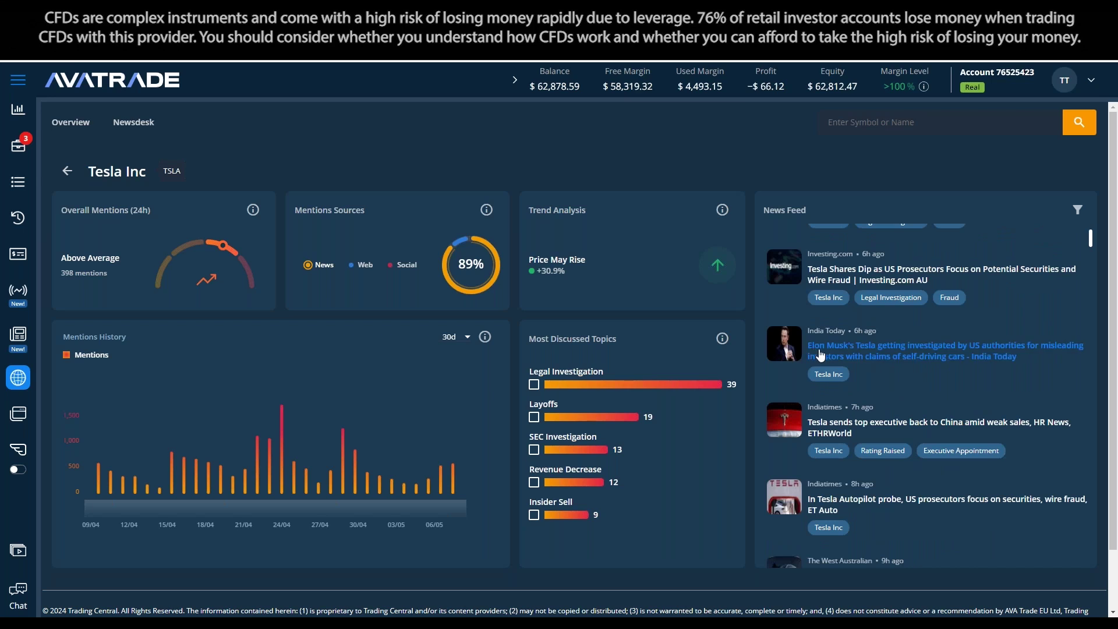
{"action": "scroll", "coordinate": [894, 347], "scroll_direction": "up", "scroll_amount": 2}
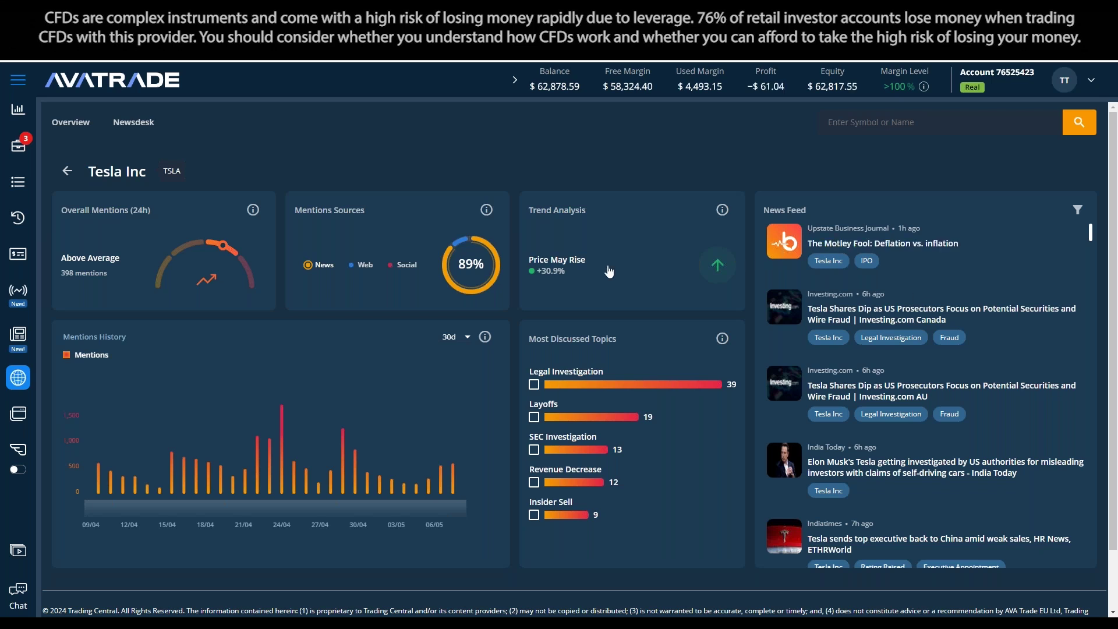
{"action": "left_click", "coordinate": [68, 171]}
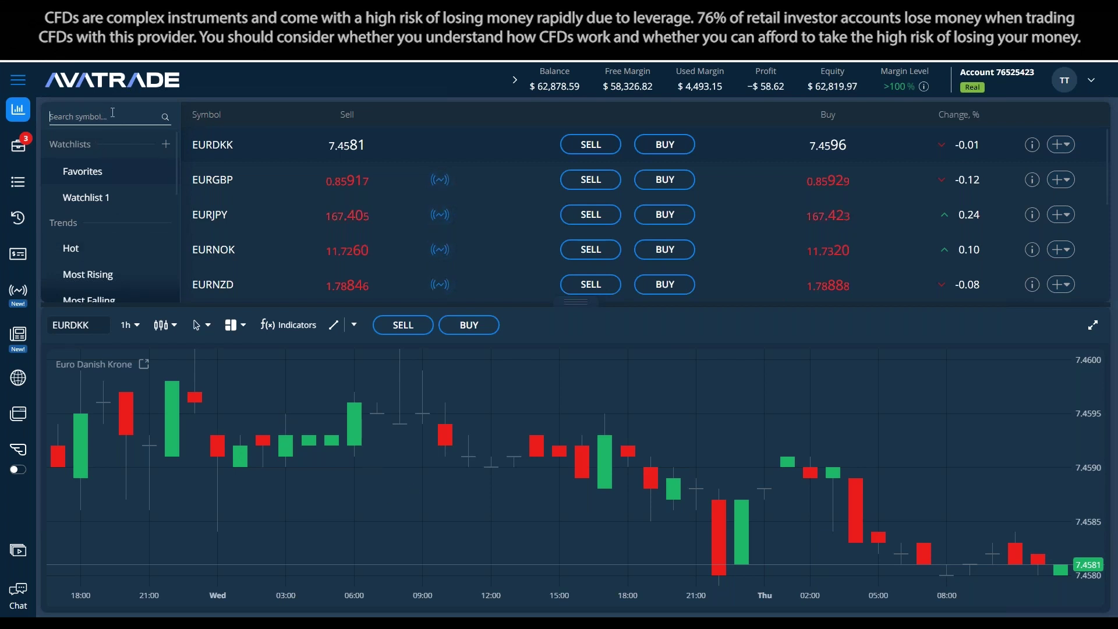
Search the trading symbols for "gol", open a buy order for GOLD, and enable AvaProtect on it
{"action": "type", "text": "gol"}
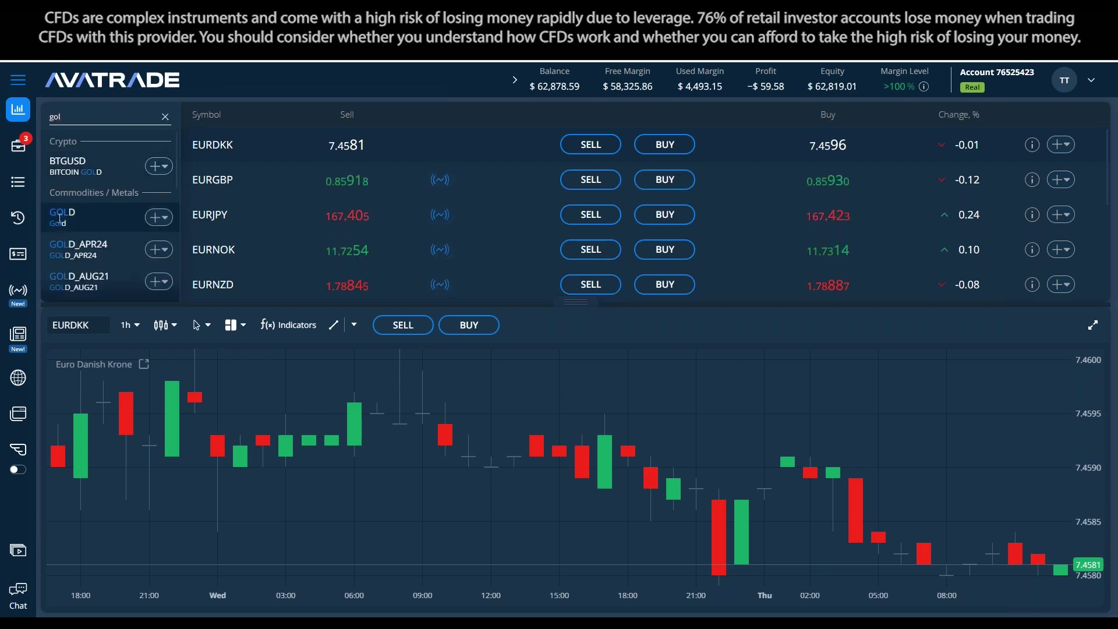
{"action": "left_click", "coordinate": [63, 218]}
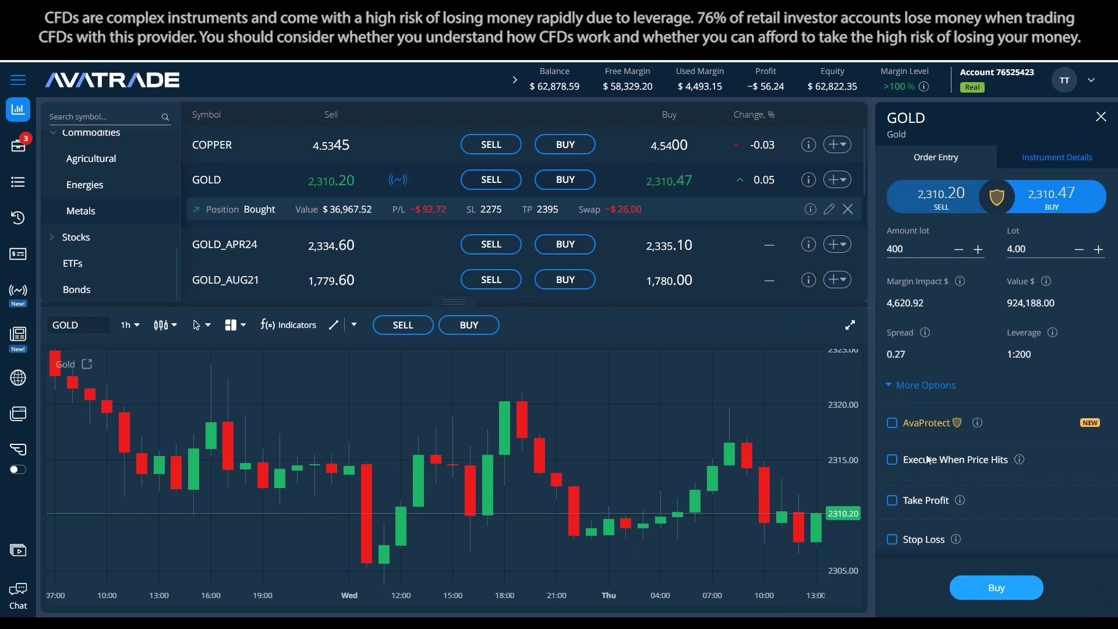
{"action": "left_click", "coordinate": [893, 423]}
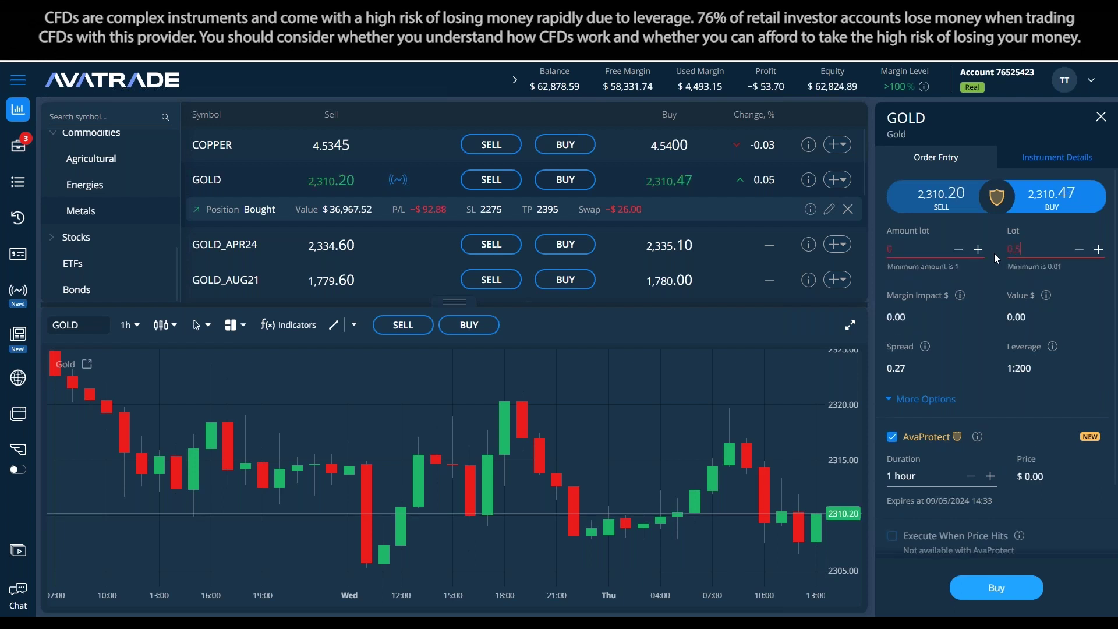
Set the GOLD order to 0.5 lot and the AvaProtect duration to 2 days, and check the protection price
{"action": "type", "text": "0.5"}
{"action": "left_click", "coordinate": [1054, 485]}
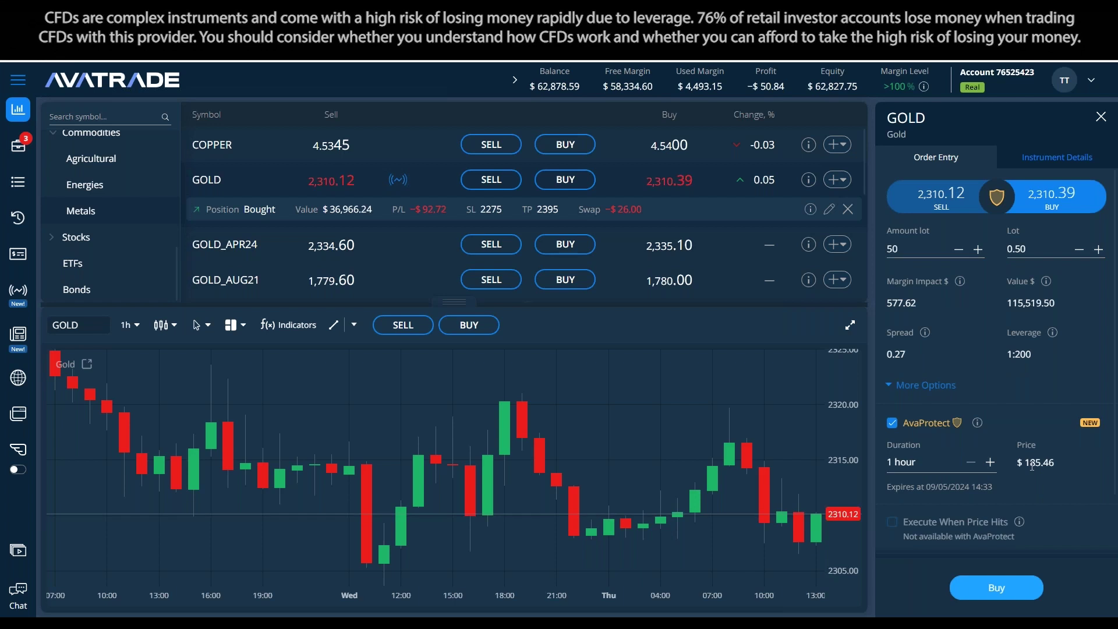
{"action": "left_click", "coordinate": [990, 462]}
{"action": "left_click", "coordinate": [990, 462]}
{"action": "left_click", "coordinate": [990, 462]}
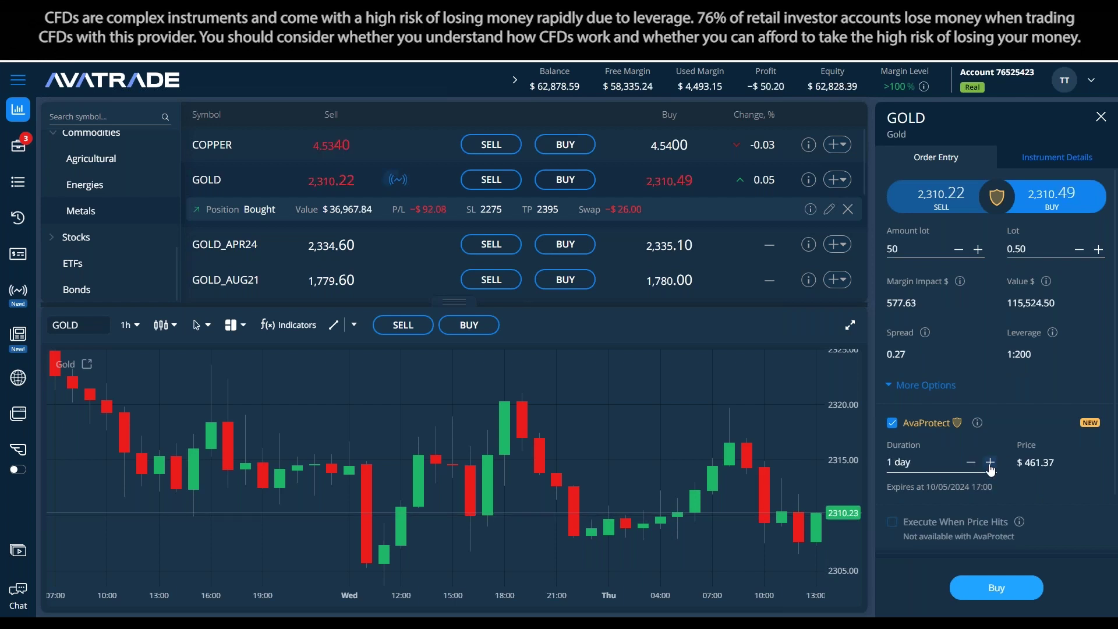
{"action": "left_click", "coordinate": [990, 463]}
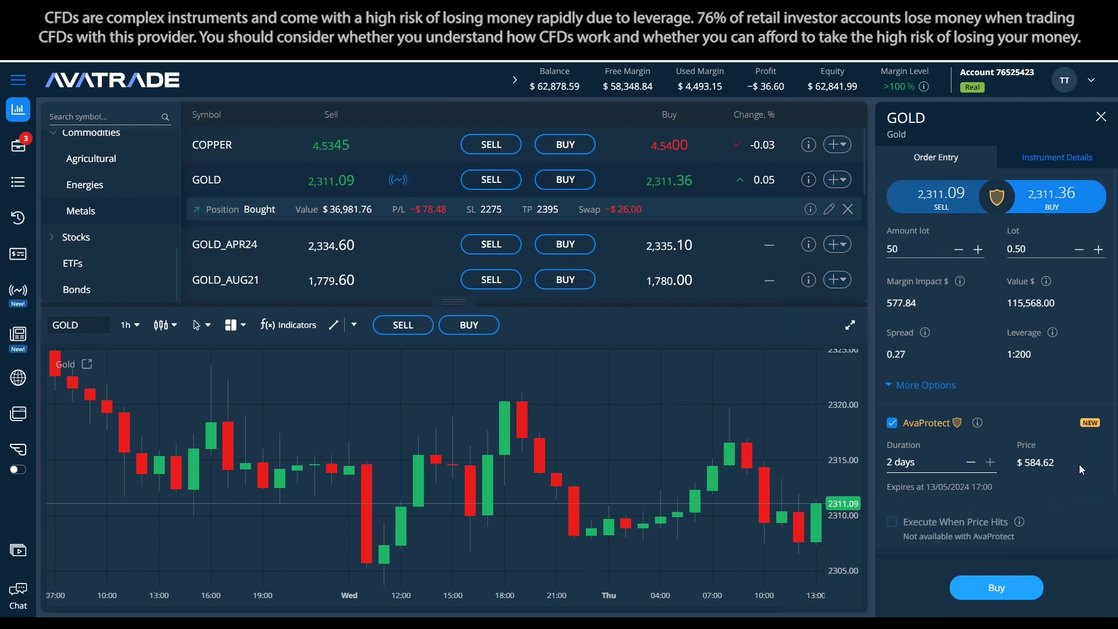
{"action": "left_click_drag", "start_coordinate": [1027, 462], "coordinate": [1089, 464]}
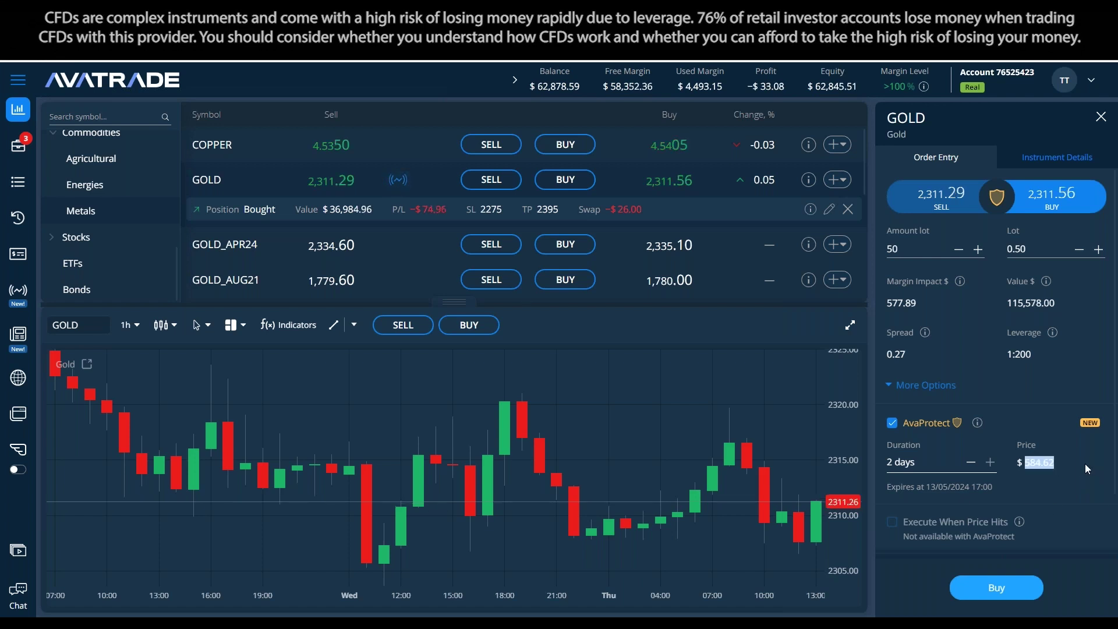
{"action": "left_click", "coordinate": [1089, 464]}
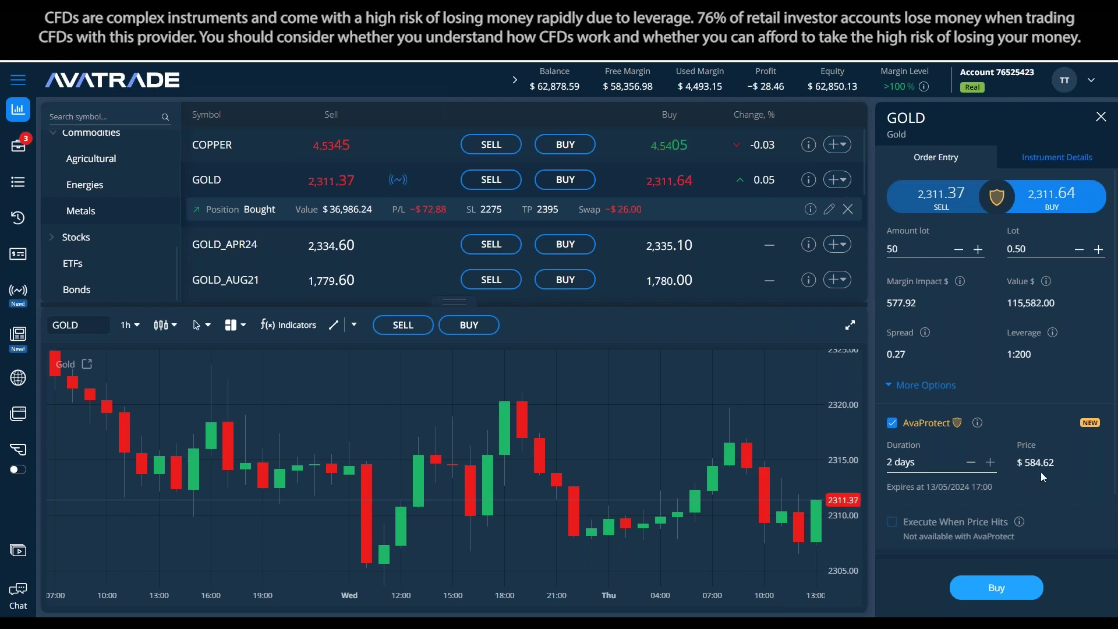
Set the lot size to 0.1 to compare the AvaProtect price, and put it back to 0.5
{"action": "double_click", "coordinate": [1023, 250]}
{"action": "type", "text": "0"}
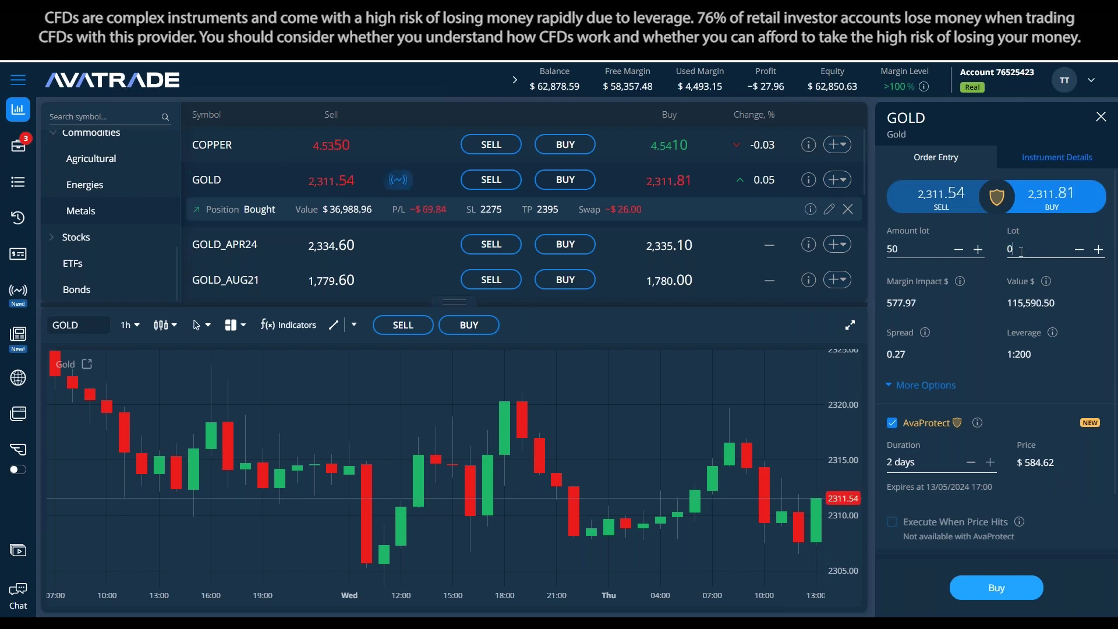
{"action": "type", "text": ".1"}
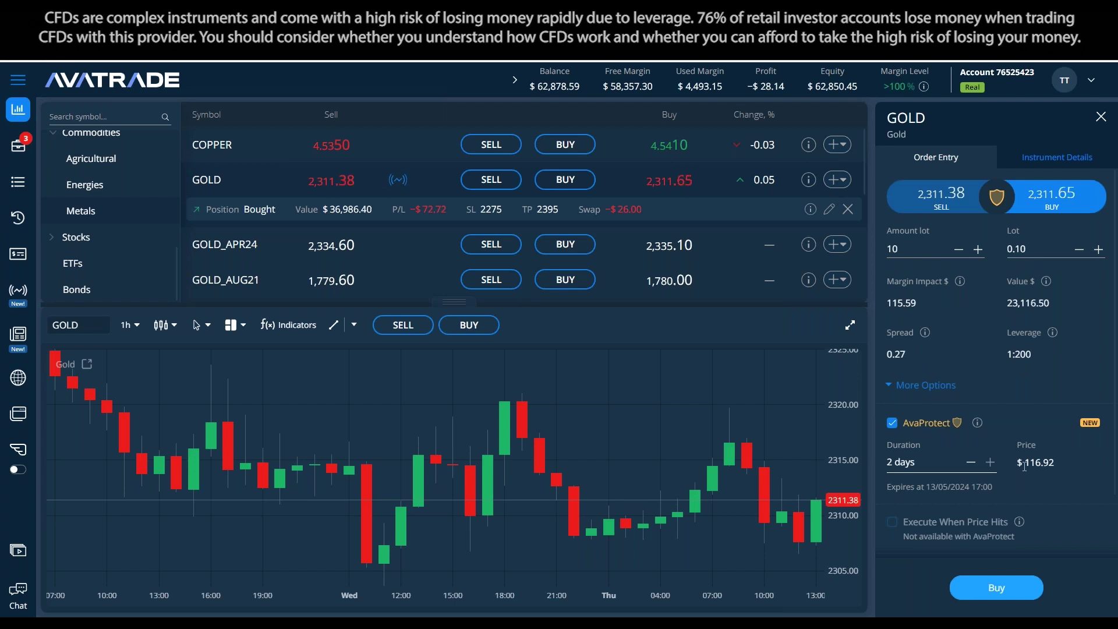
{"action": "left_click_drag", "start_coordinate": [1024, 463], "coordinate": [1055, 466]}
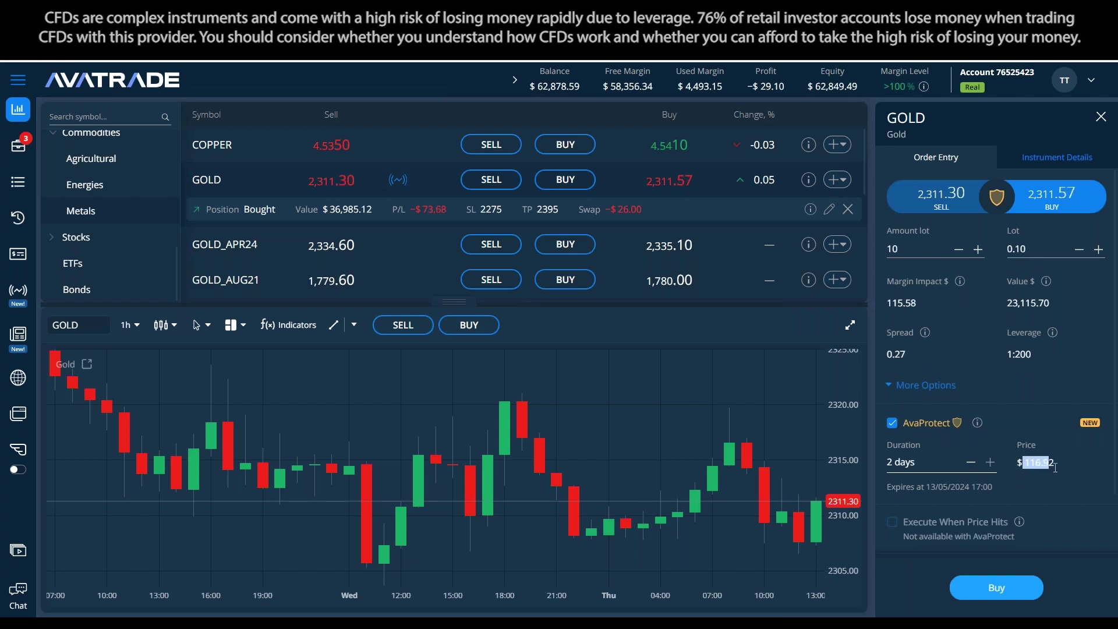
{"action": "left_click", "coordinate": [1025, 491]}
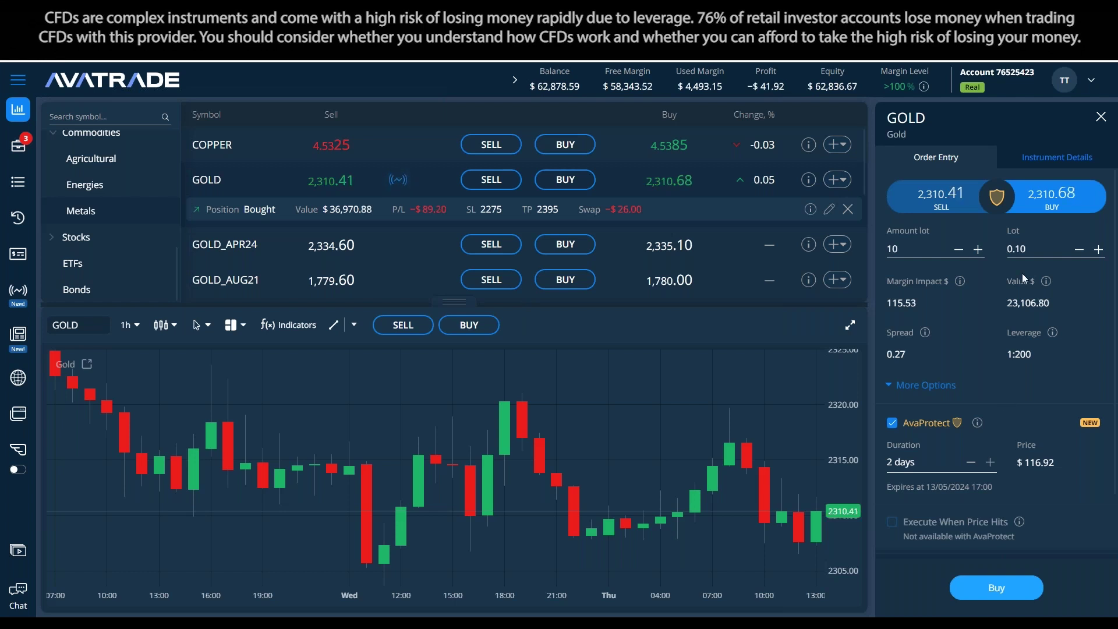
{"action": "left_click", "coordinate": [1047, 252]}
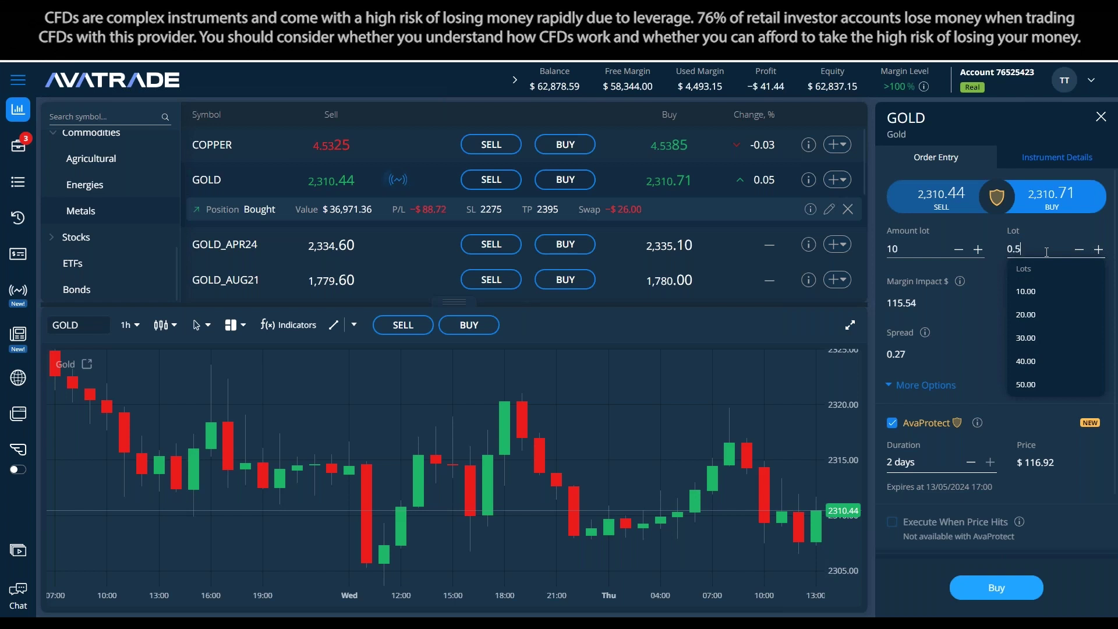
{"action": "left_click", "coordinate": [1026, 384]}
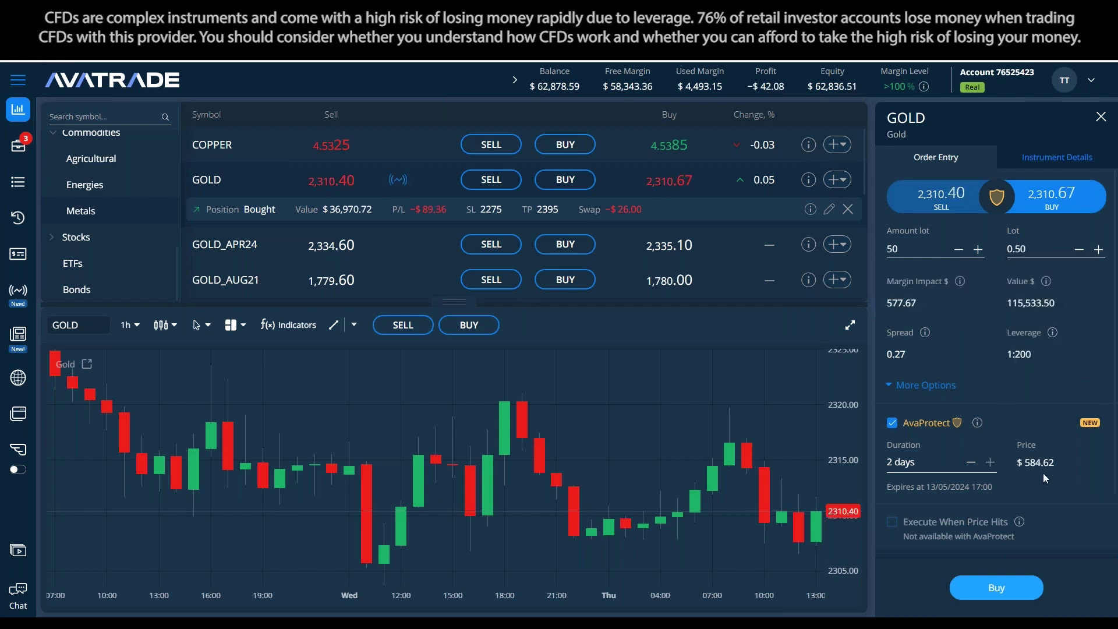
Try lot sizes of 0.4 and 0.55 to compare the AvaProtect price, and set the lot to 0.54
{"action": "left_click", "coordinate": [1031, 255]}
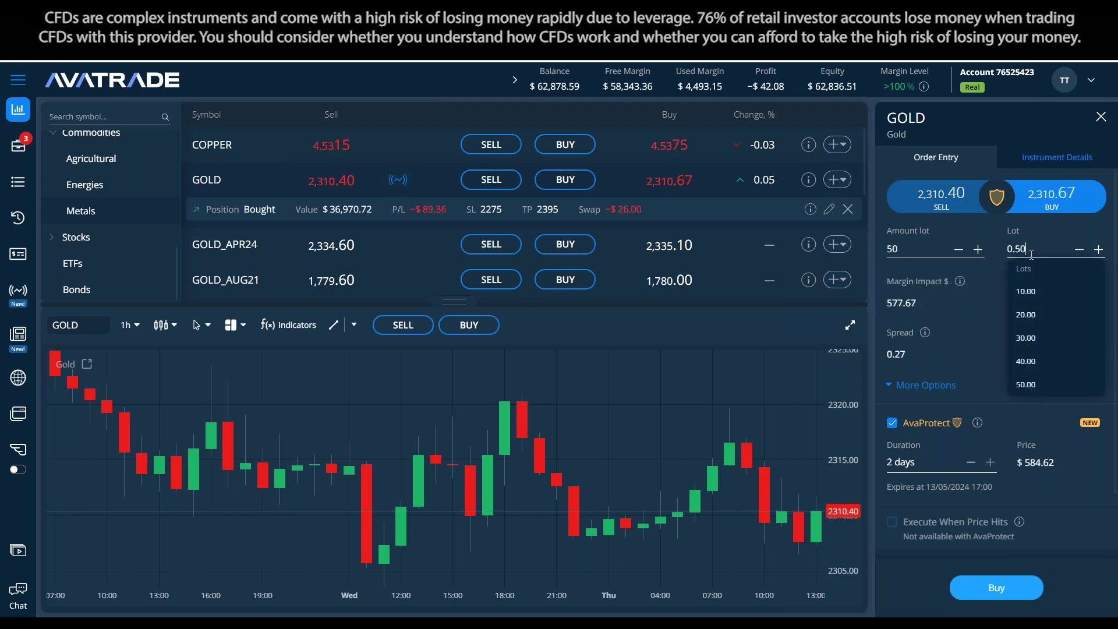
{"action": "type", "text": "6"}
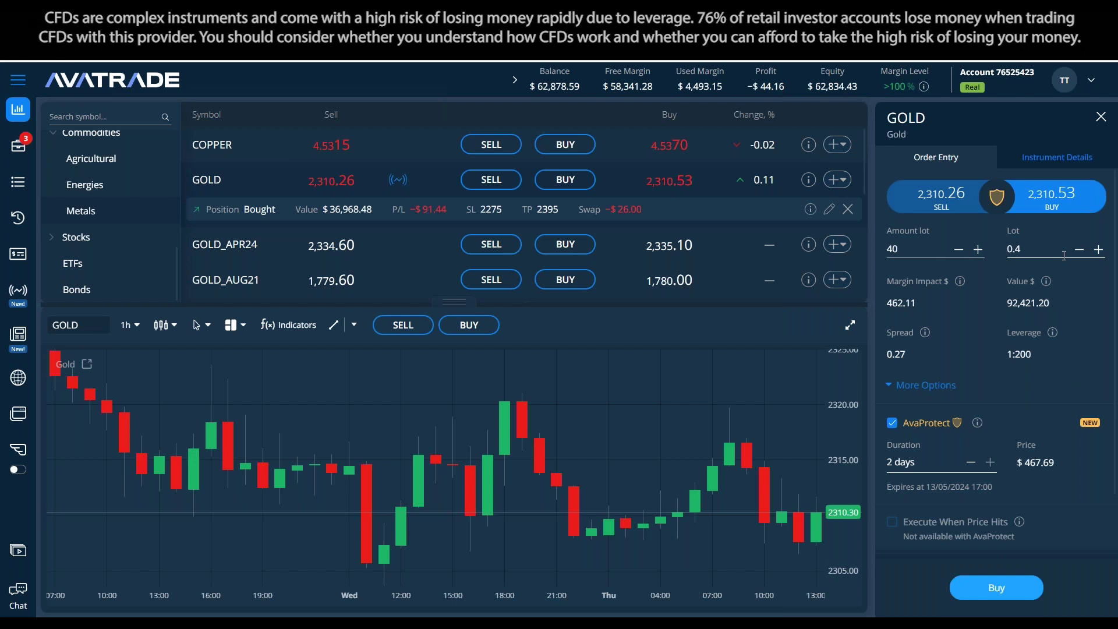
{"action": "key", "text": "BackSpace"}
{"action": "type", "text": "55"}
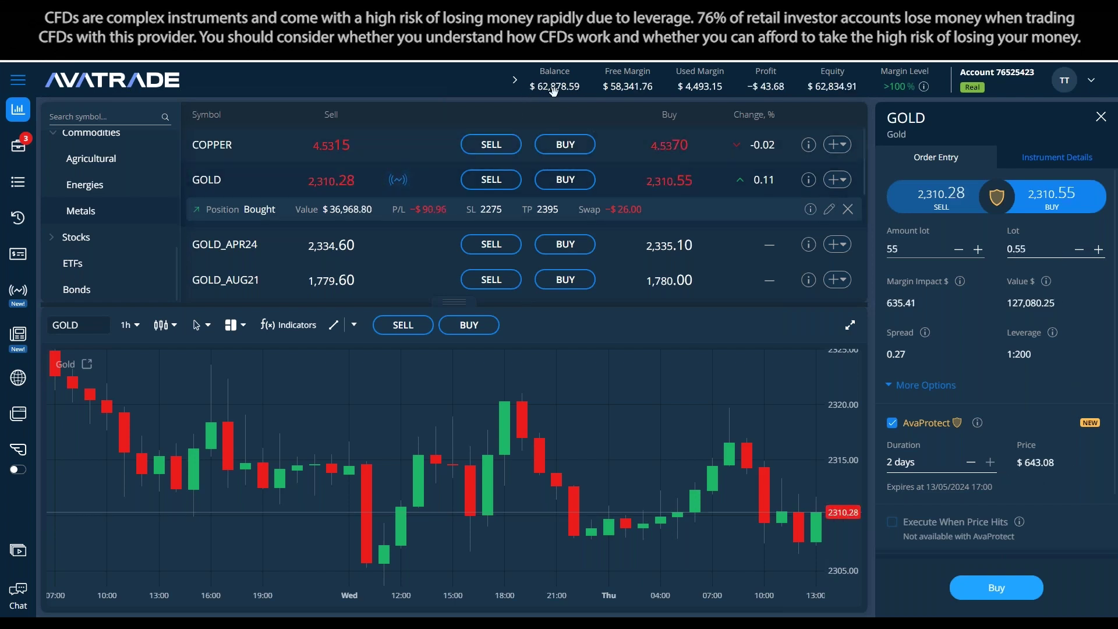
{"action": "key", "text": "BackSpace"}
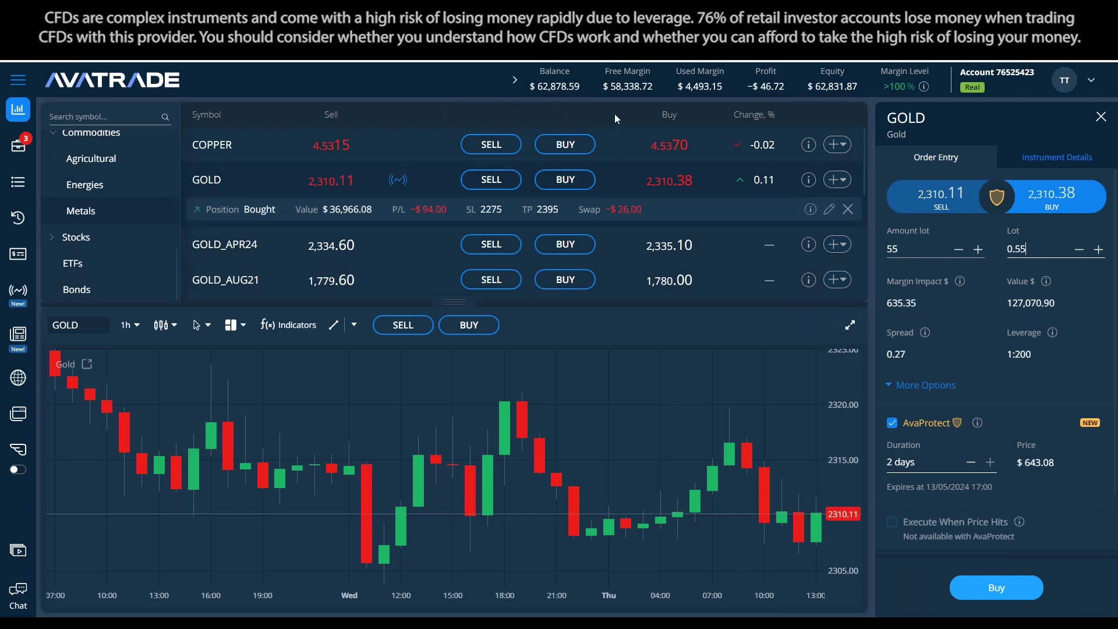
{"action": "type", "text": "4"}
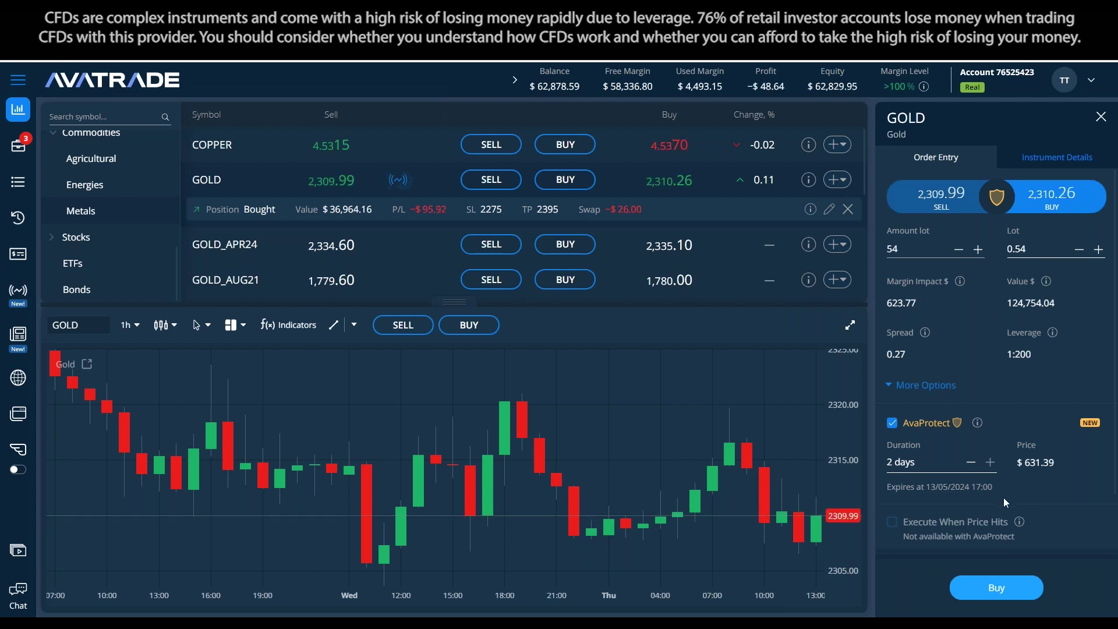
Enable Take Profit on the GOLD order and switch the Gold chart to the 1-day timeframe
{"action": "scroll", "coordinate": [1004, 498], "scroll_direction": "down", "scroll_amount": 2}
{"action": "left_click", "coordinate": [893, 502]}
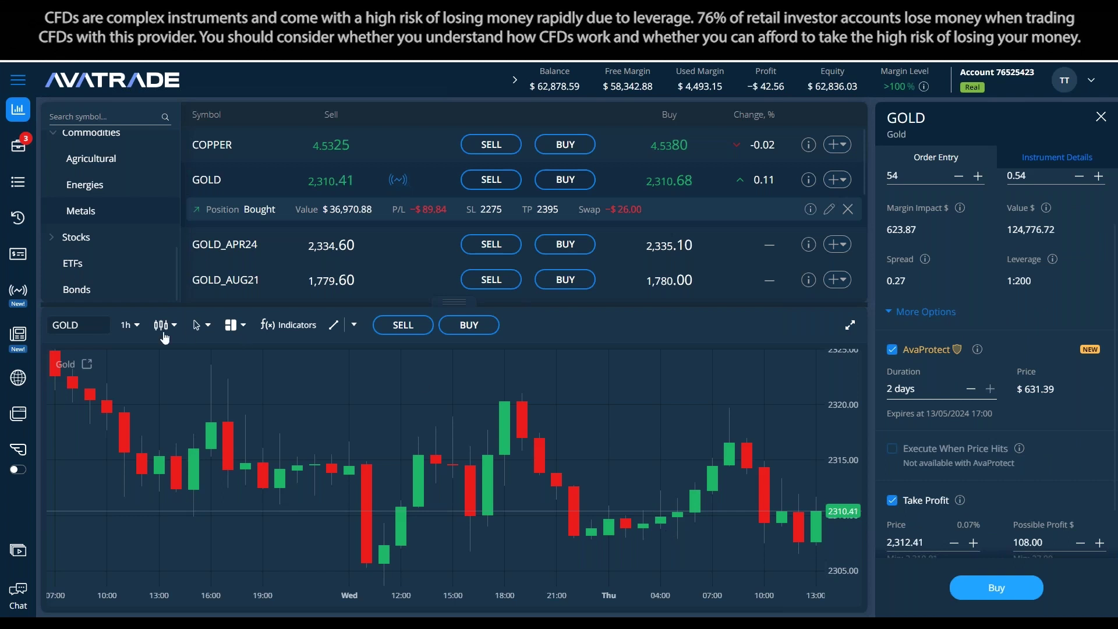
{"action": "left_click", "coordinate": [130, 331]}
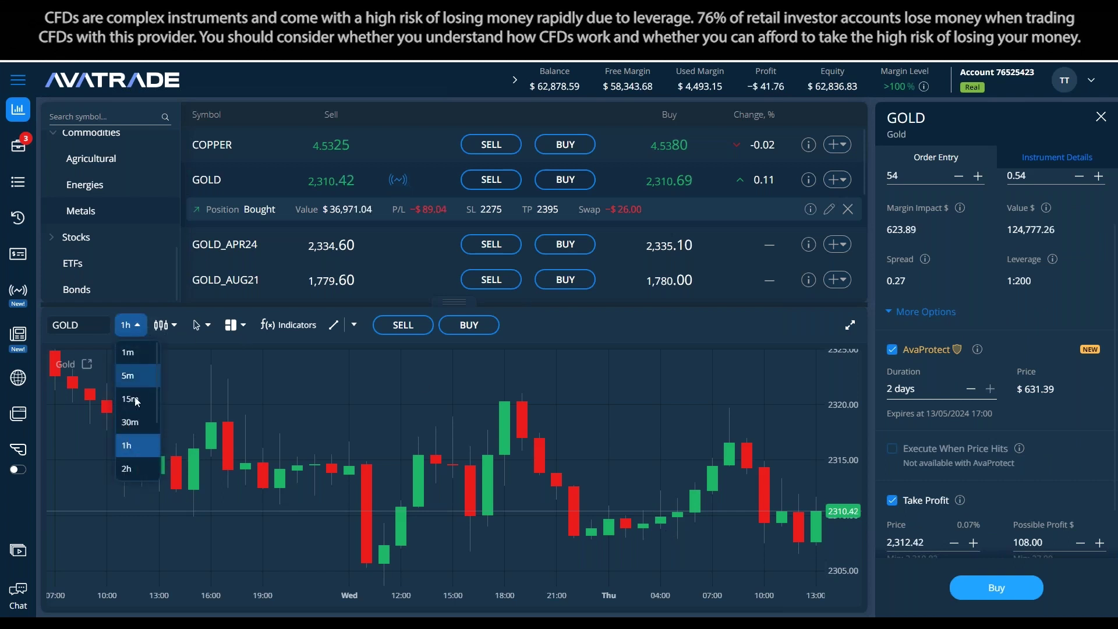
{"action": "left_click", "coordinate": [133, 457]}
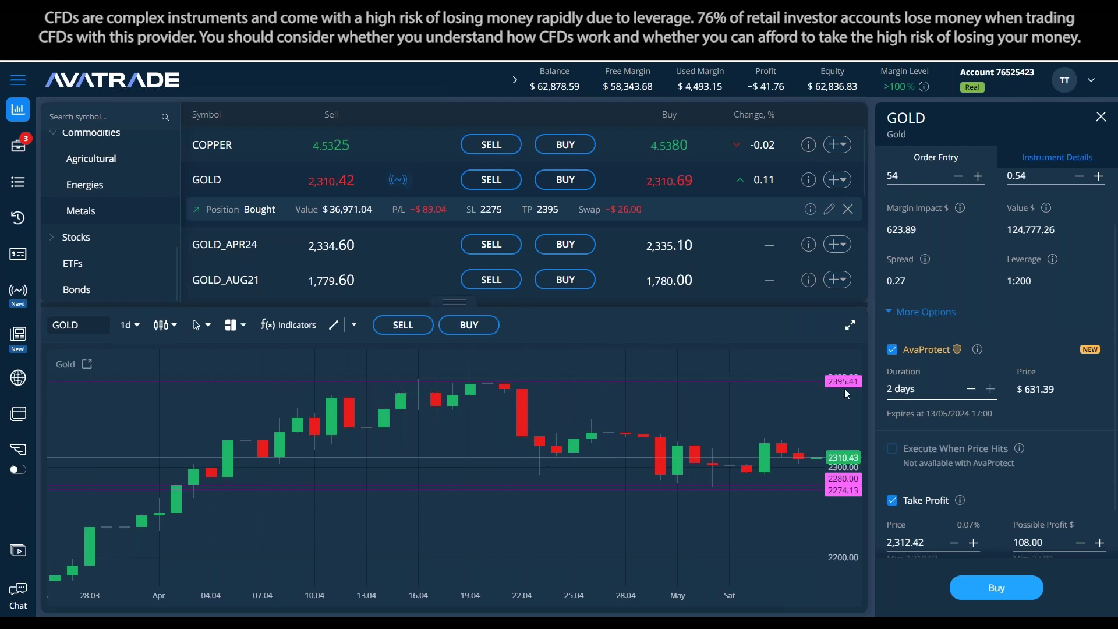
Set the Take Profit price of the GOLD order to 2395
{"action": "left_click", "coordinate": [926, 542]}
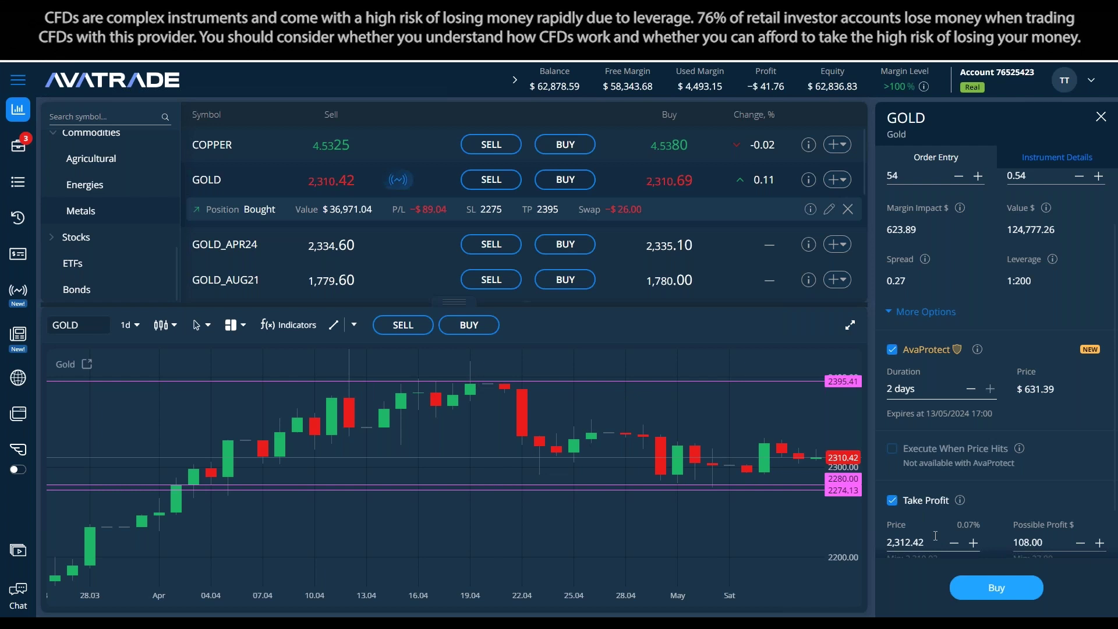
{"action": "key", "text": "BackSpace"}
{"action": "key", "text": "BackSpace"}
{"action": "key", "text": "BackSpace"}
{"action": "key", "text": "BackSpace"}
{"action": "key", "text": "BackSpace"}
{"action": "key", "text": "BackSpace"}
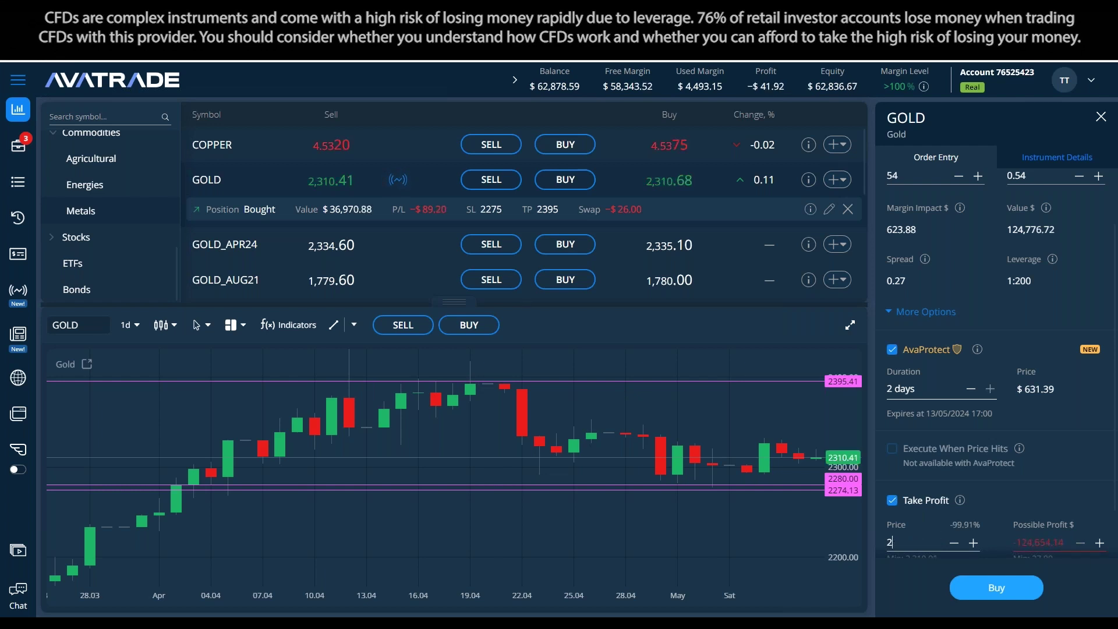
{"action": "type", "text": "398"}
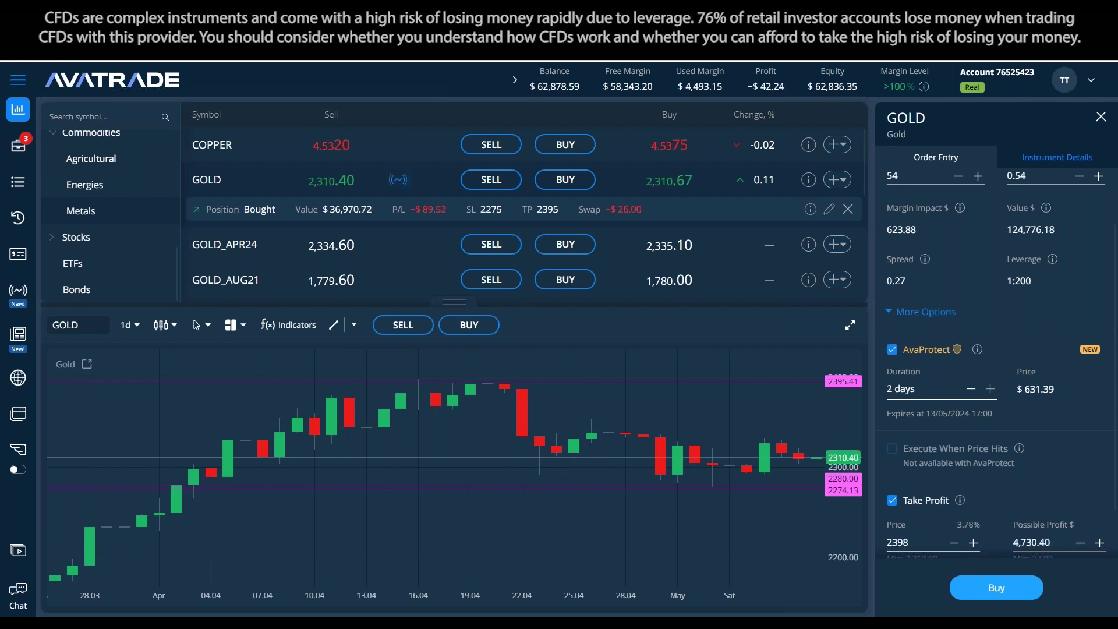
{"action": "key", "text": "BackSpace"}
{"action": "type", "text": "5"}
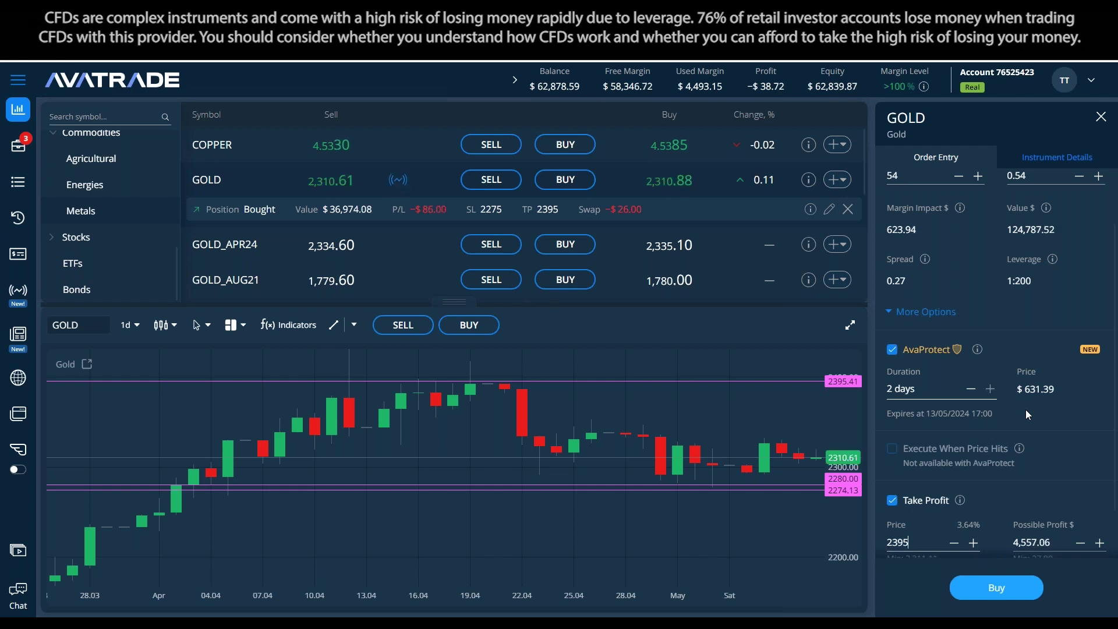
{"action": "left_click", "coordinate": [1064, 456]}
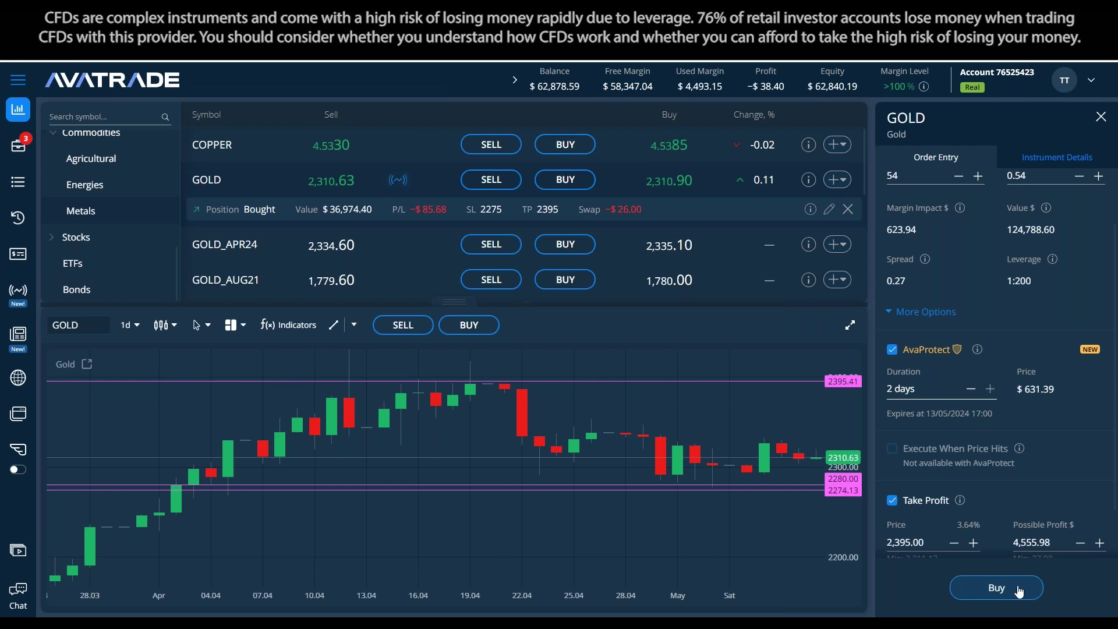
Enable Stop Loss on the GOLD order to view its price and possible loss fields, and disable it again
{"action": "scroll", "coordinate": [996, 408], "scroll_direction": "down", "scroll_amount": 1}
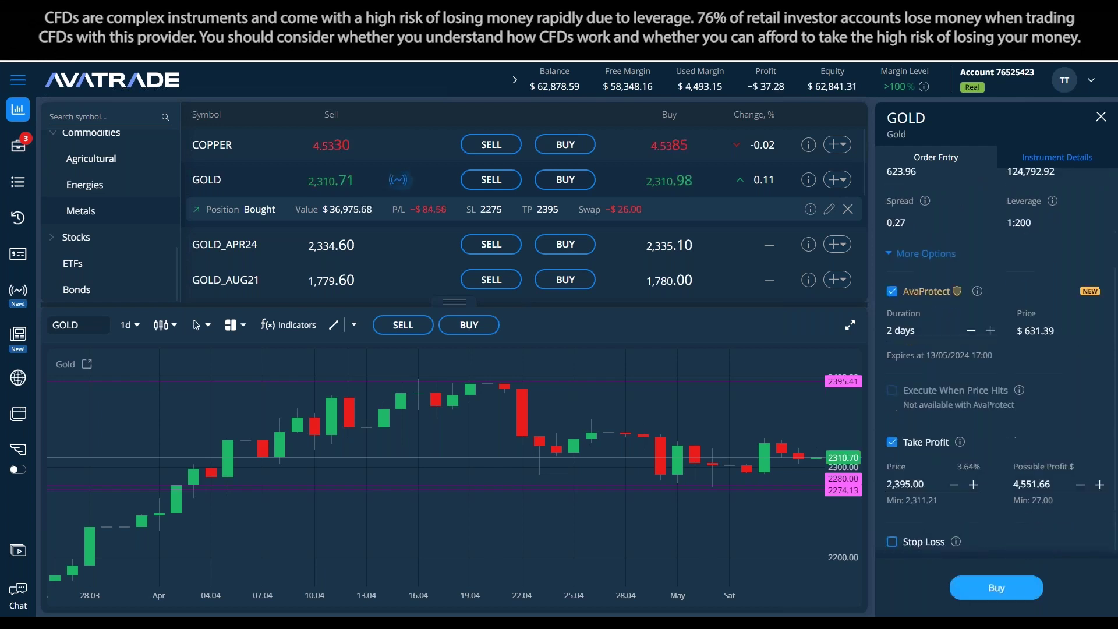
{"action": "left_click", "coordinate": [892, 539]}
{"action": "scroll", "coordinate": [1010, 527], "scroll_direction": "down", "scroll_amount": 1}
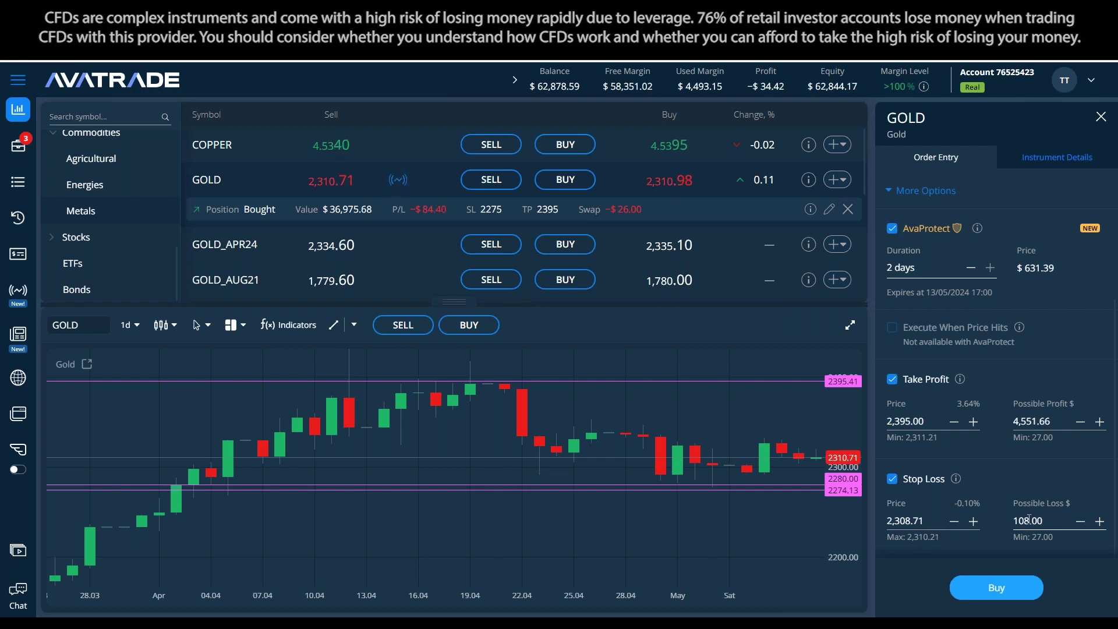
{"action": "left_click", "coordinate": [894, 483]}
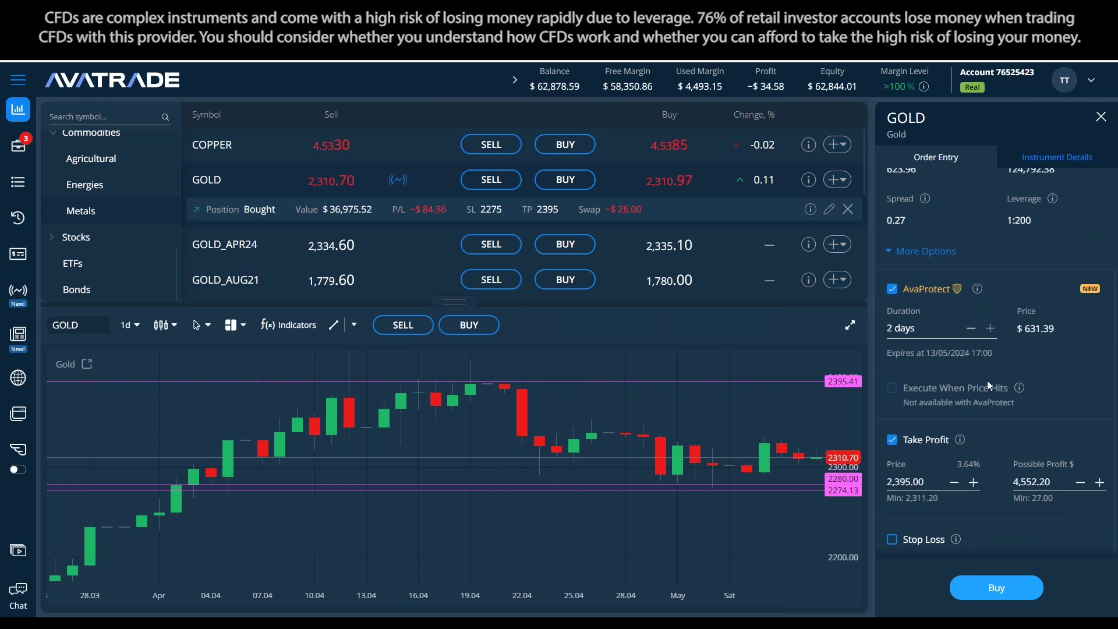
Submit the 0.54-lot GOLD buy order with AvaProtect for 2 days and Take Profit at 2395
{"action": "left_click", "coordinate": [997, 588]}
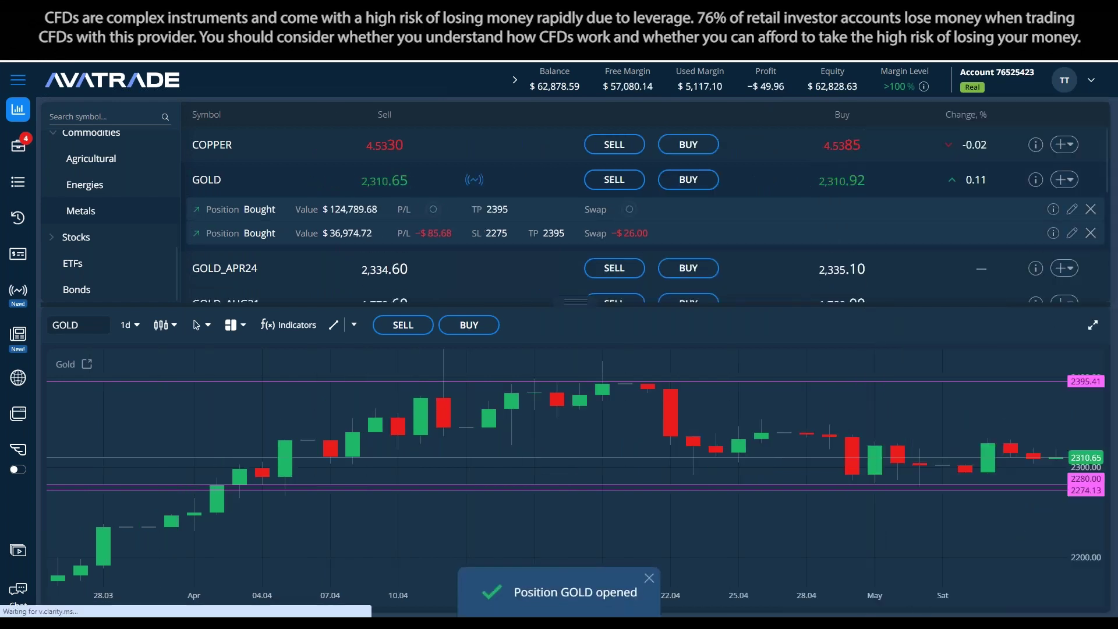